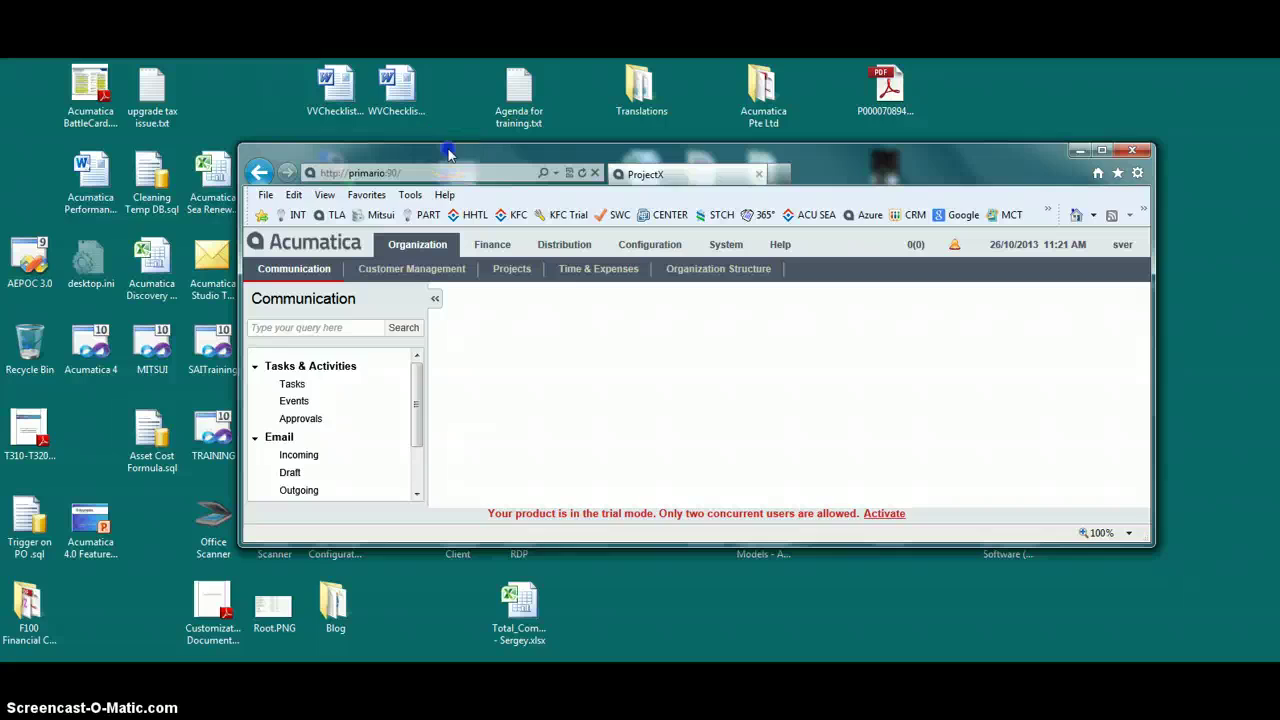
Show the browser in full screen and open the Bills And Adjustments form of Accounts Payable in the Finance module
key("F11")
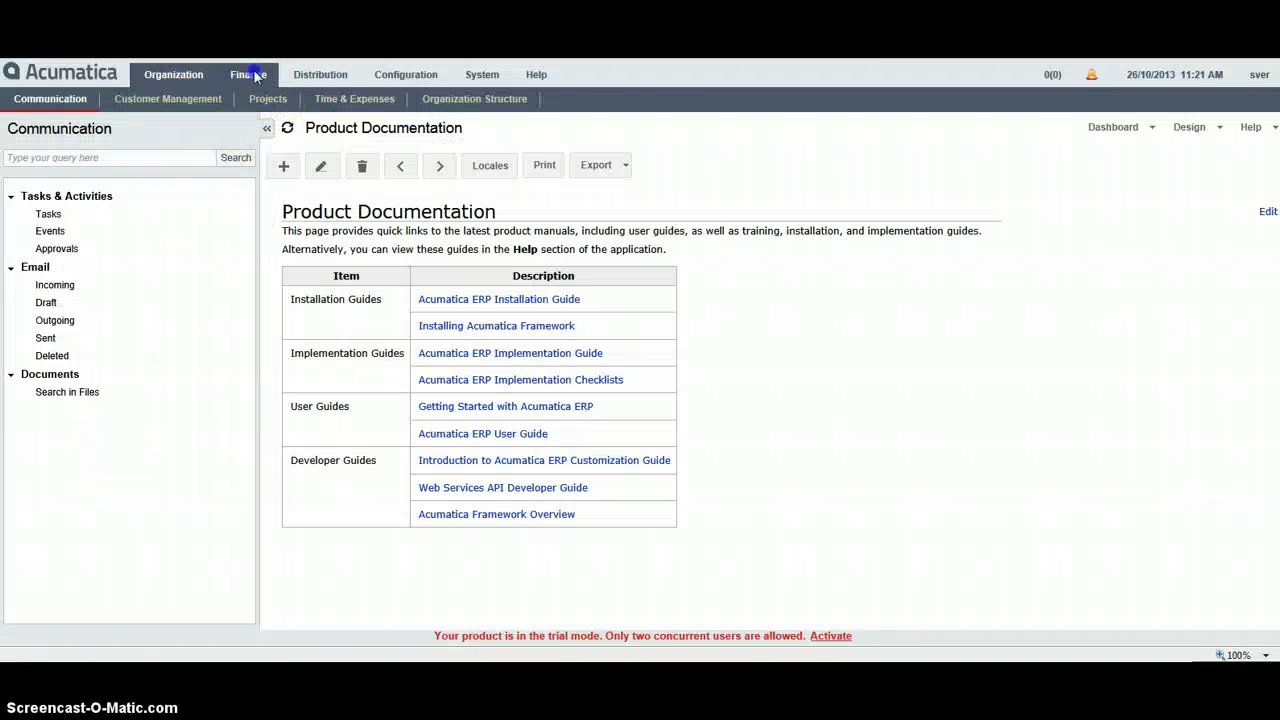
left_click(256, 76)
left_click(278, 100)
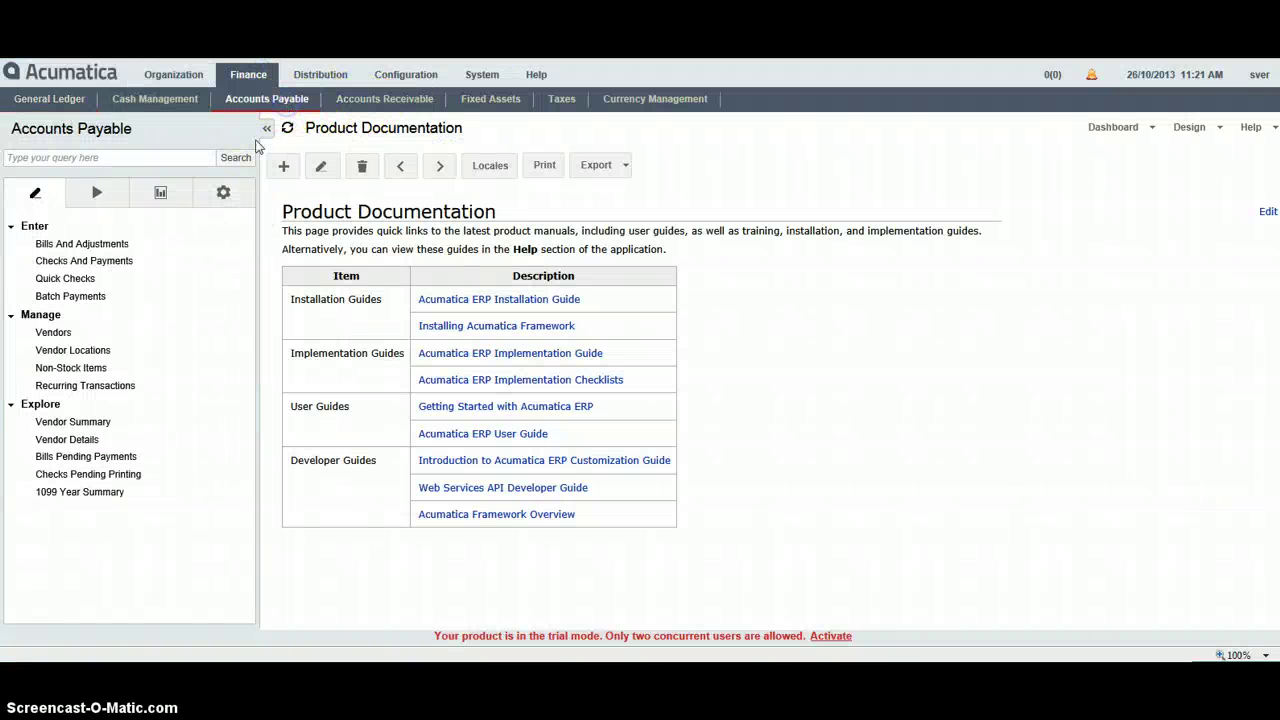
left_click(112, 244)
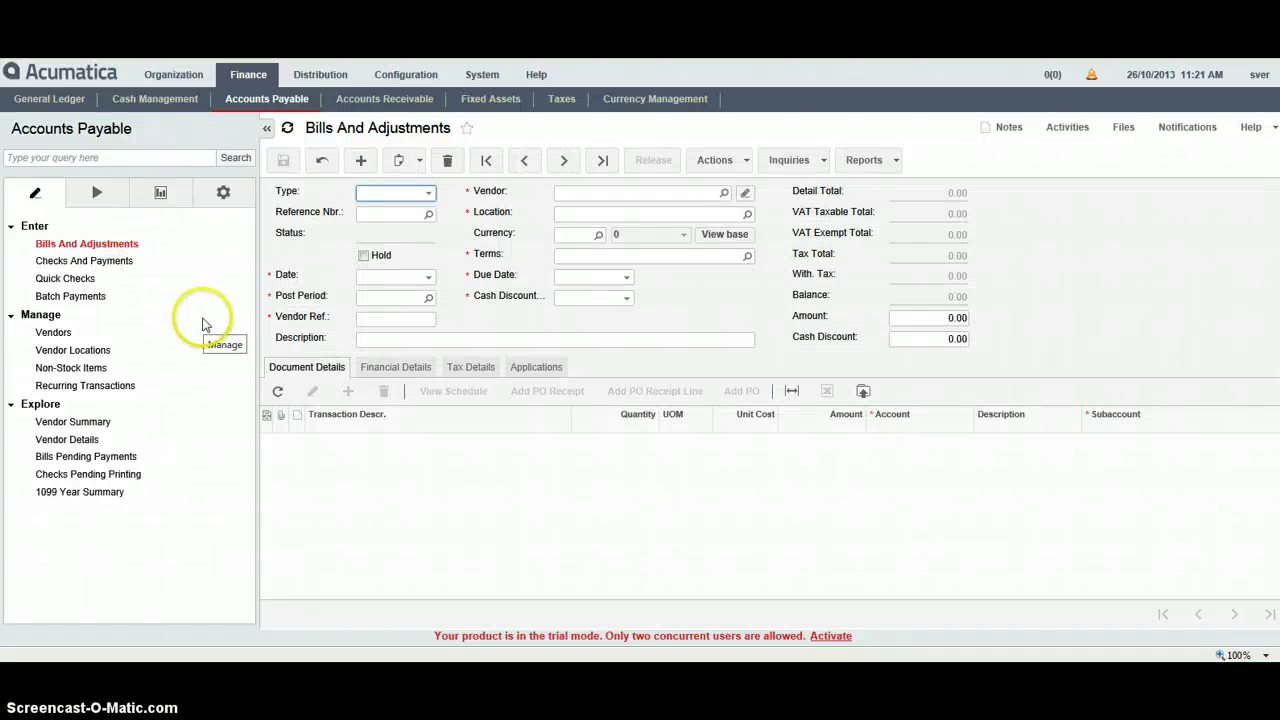
Look through the existing bills by vendor and open the Microsoft Regional Sales bill 003149, dated 21/9/2013
left_click(429, 222)
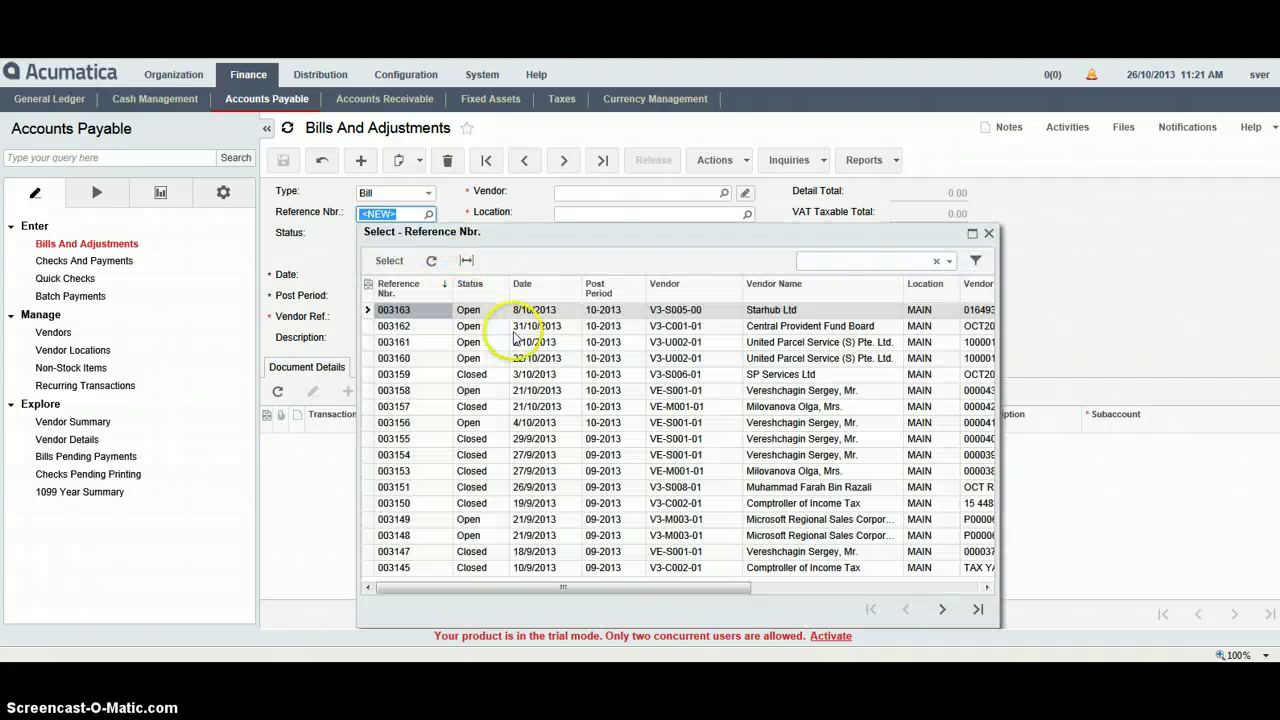
left_click(790, 328)
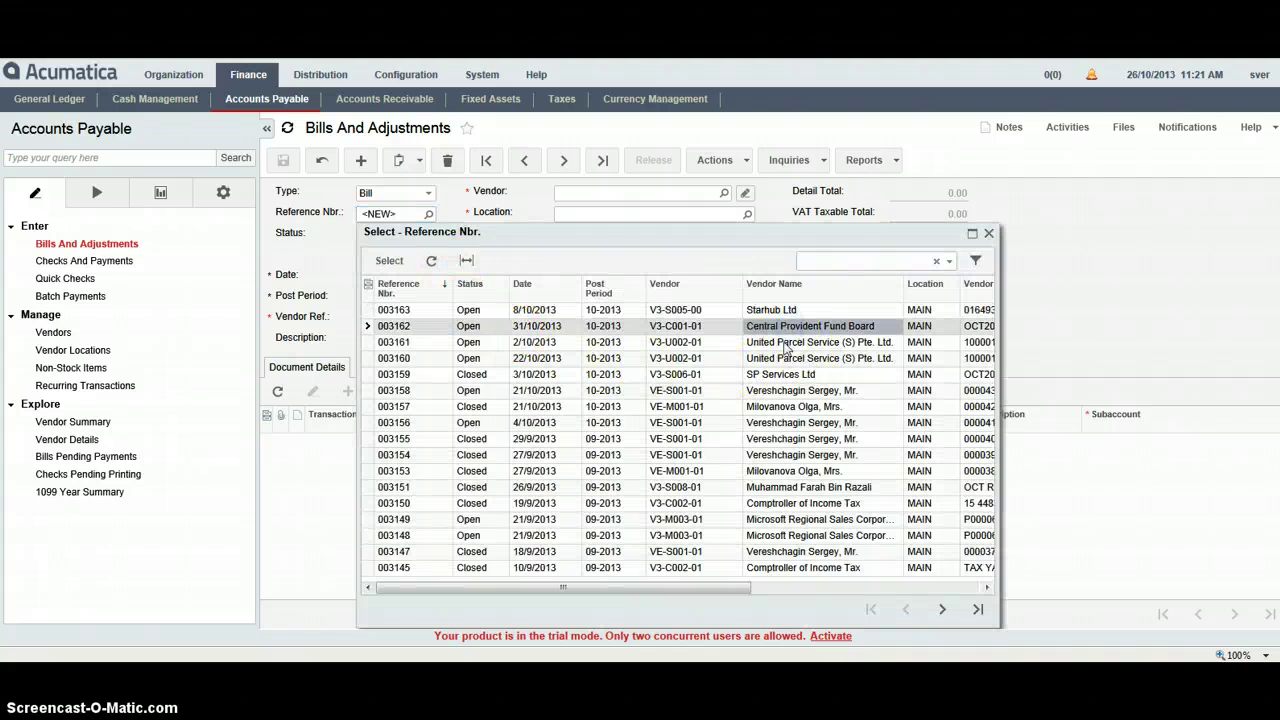
left_click(783, 343)
left_click(778, 359)
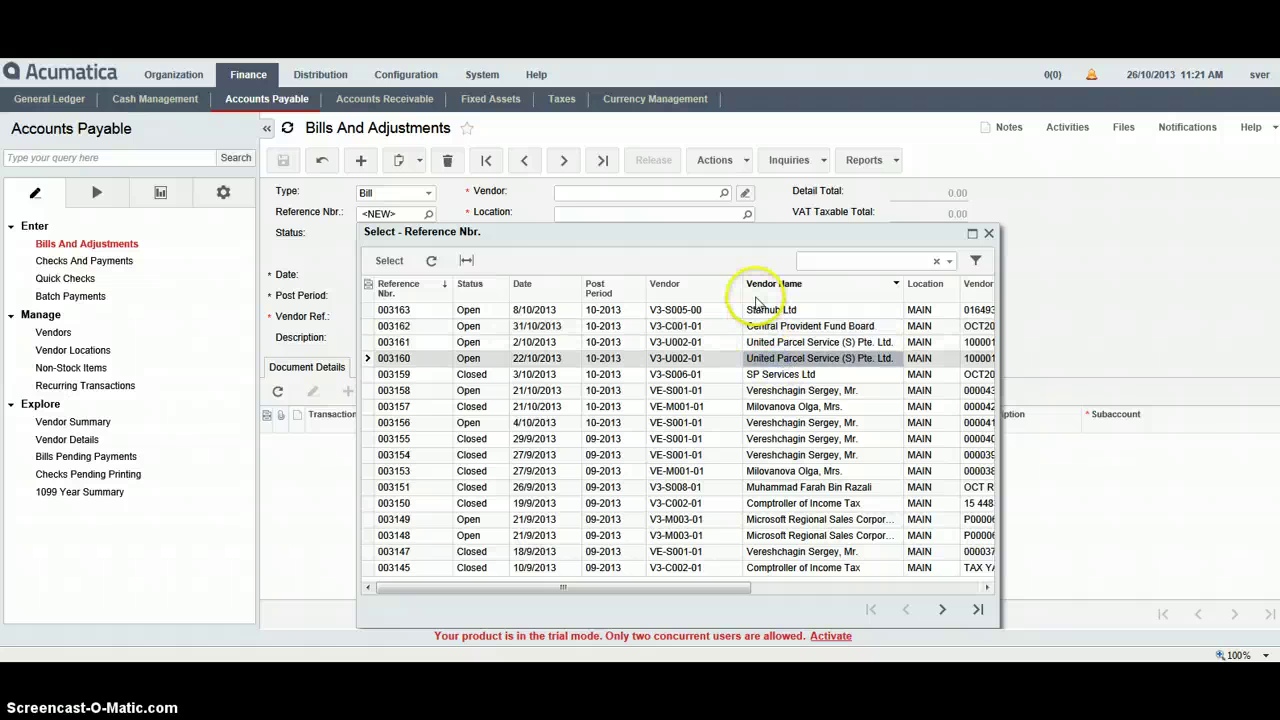
left_click(770, 286)
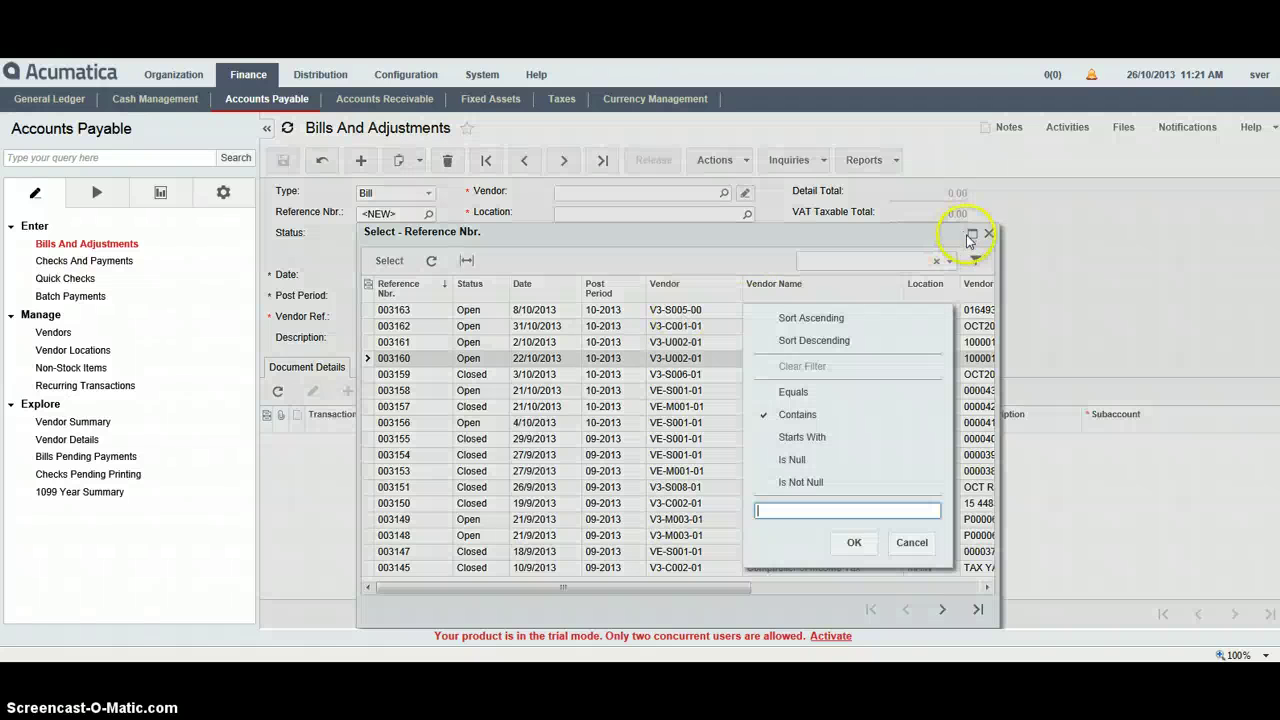
left_click(912, 246)
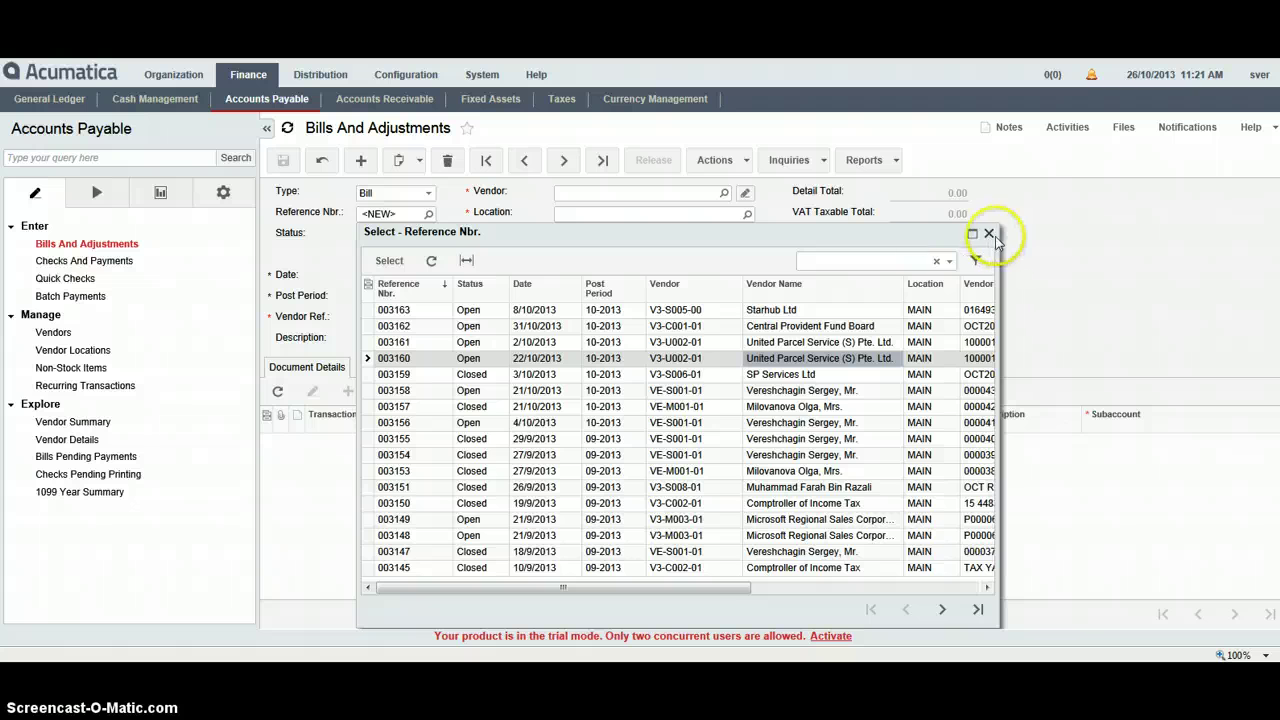
left_click(988, 234)
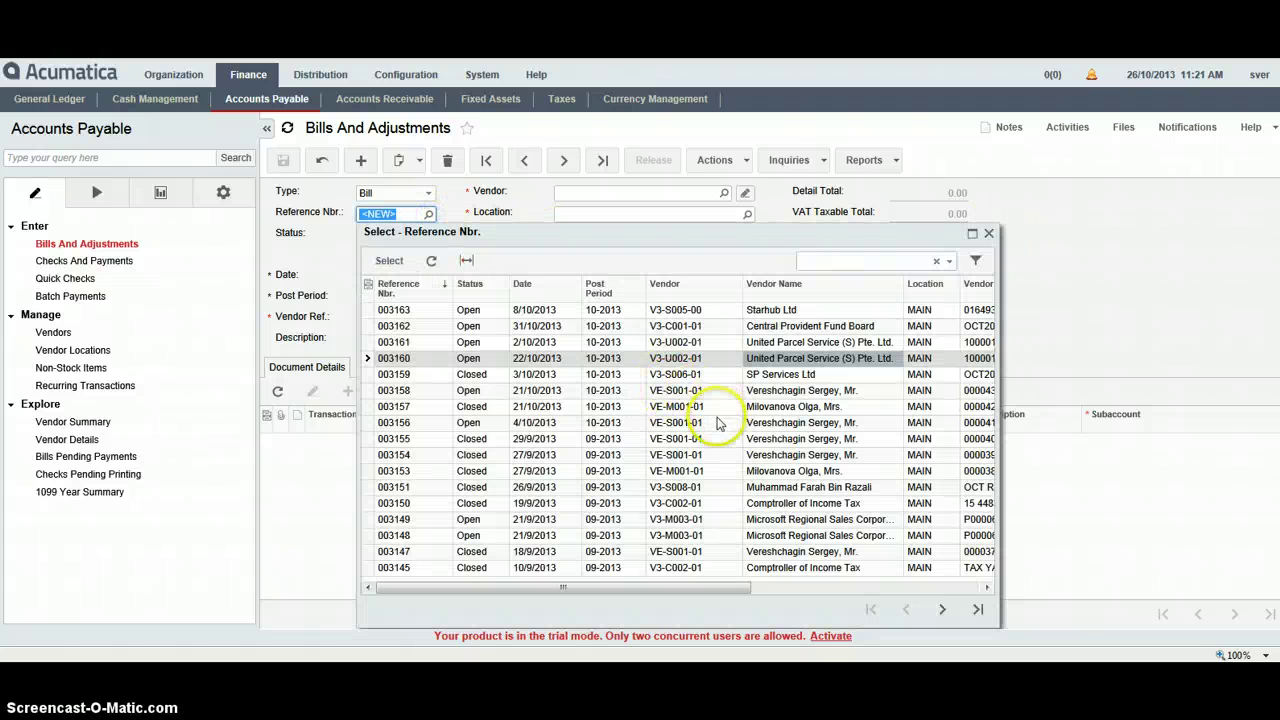
double_click(765, 522)
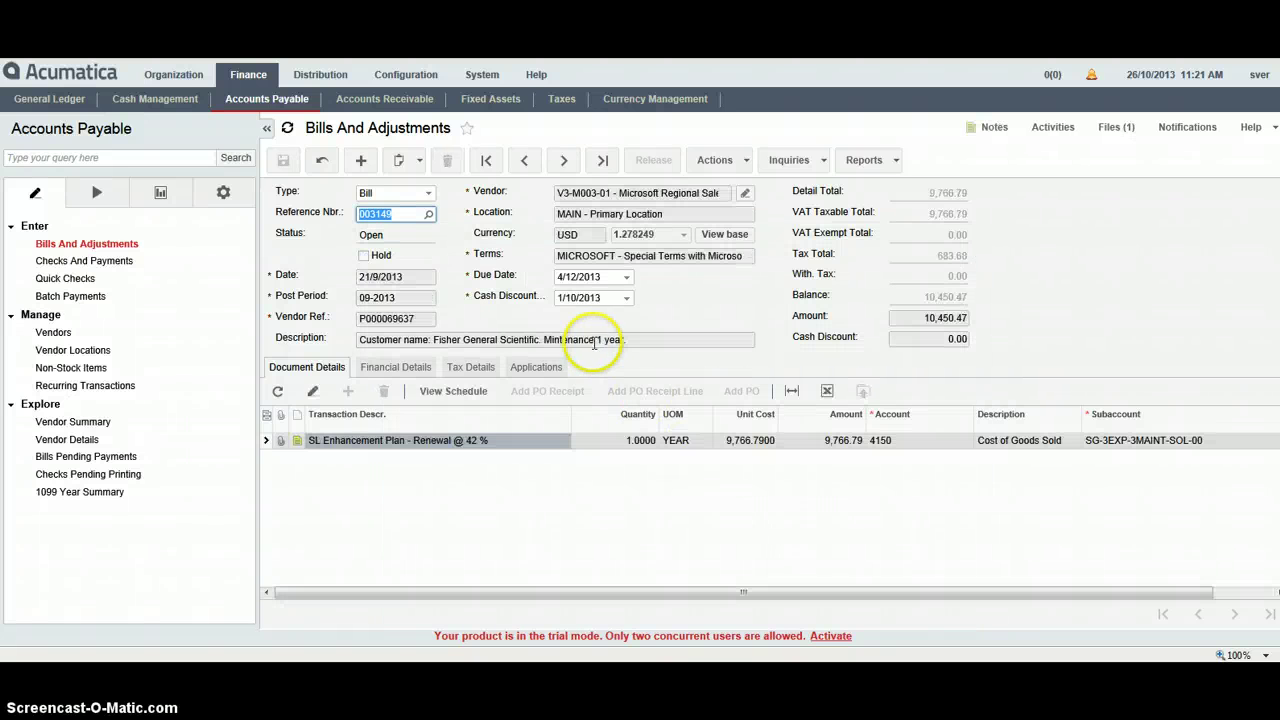
Copy the opened Microsoft bill and paste its contents into a new bill
left_click(419, 161)
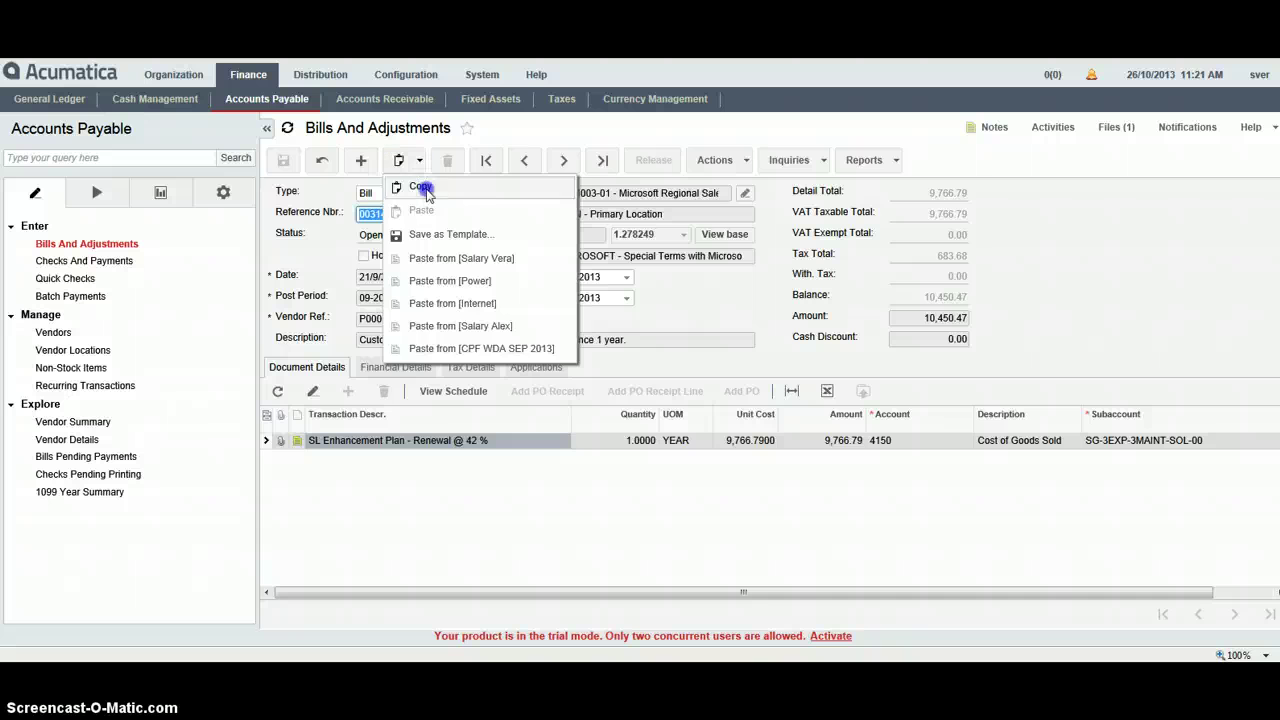
left_click(419, 187)
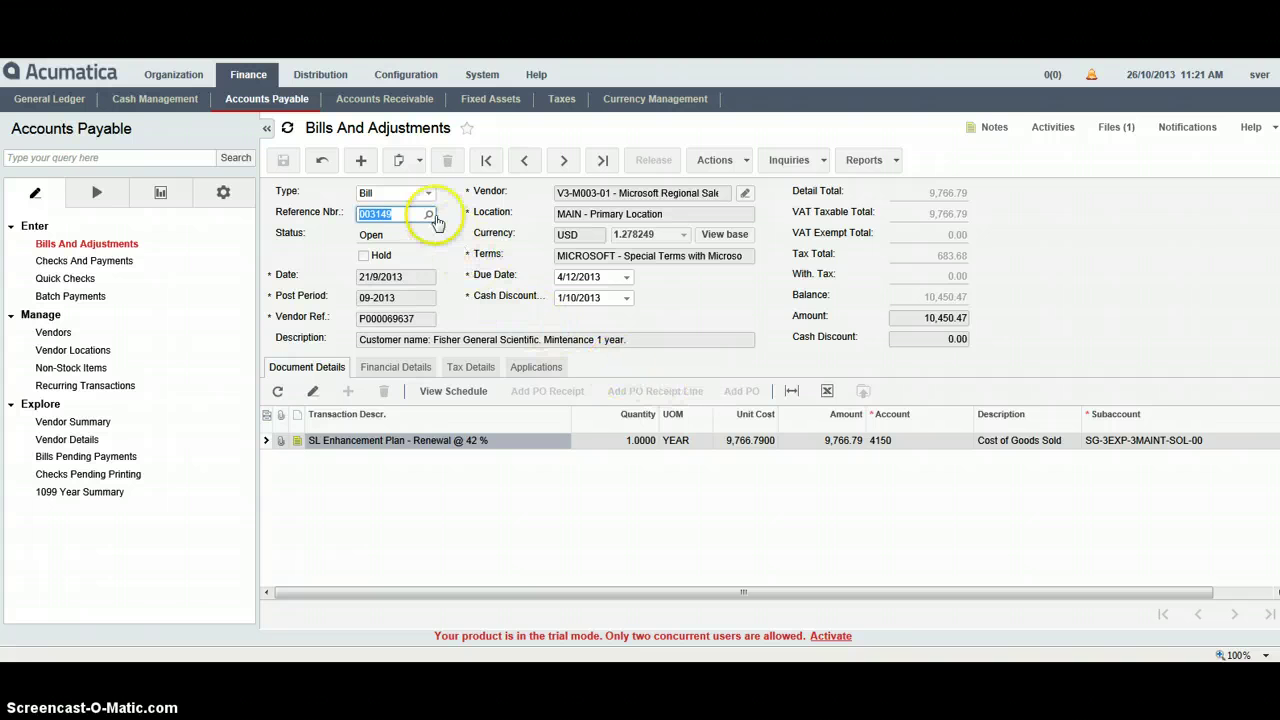
left_click(362, 161)
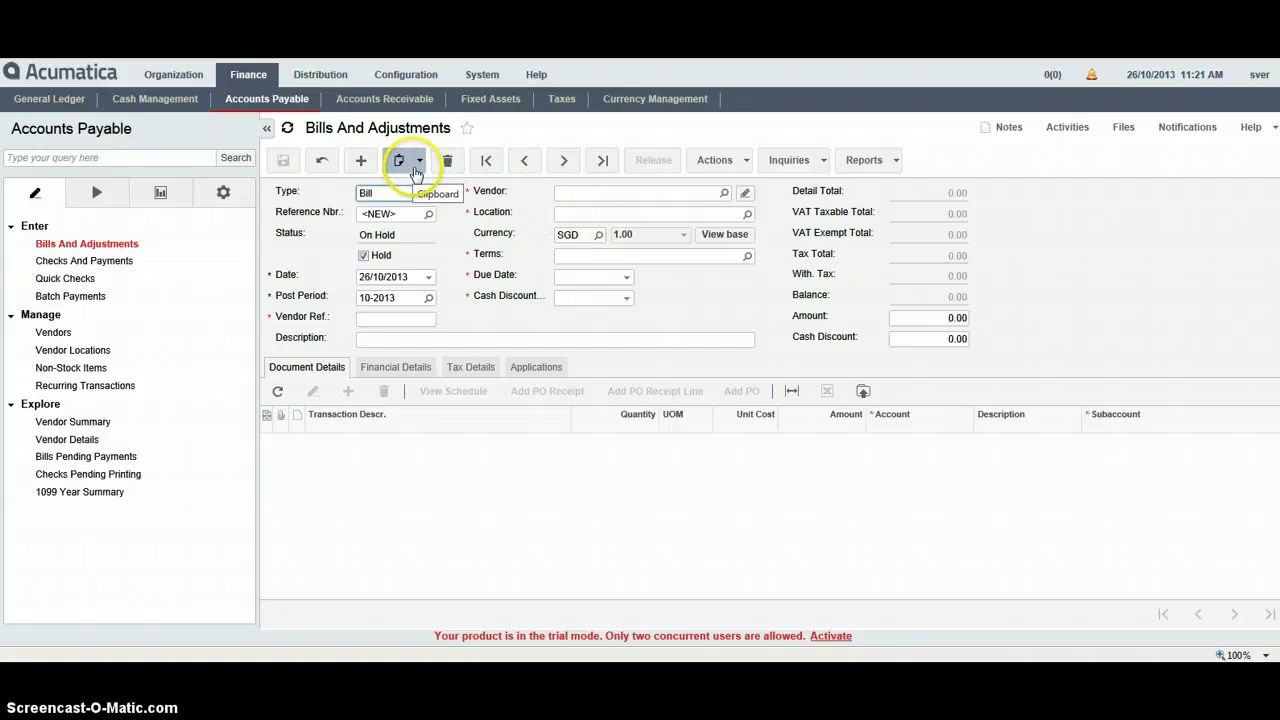
left_click(417, 163)
left_click(421, 209)
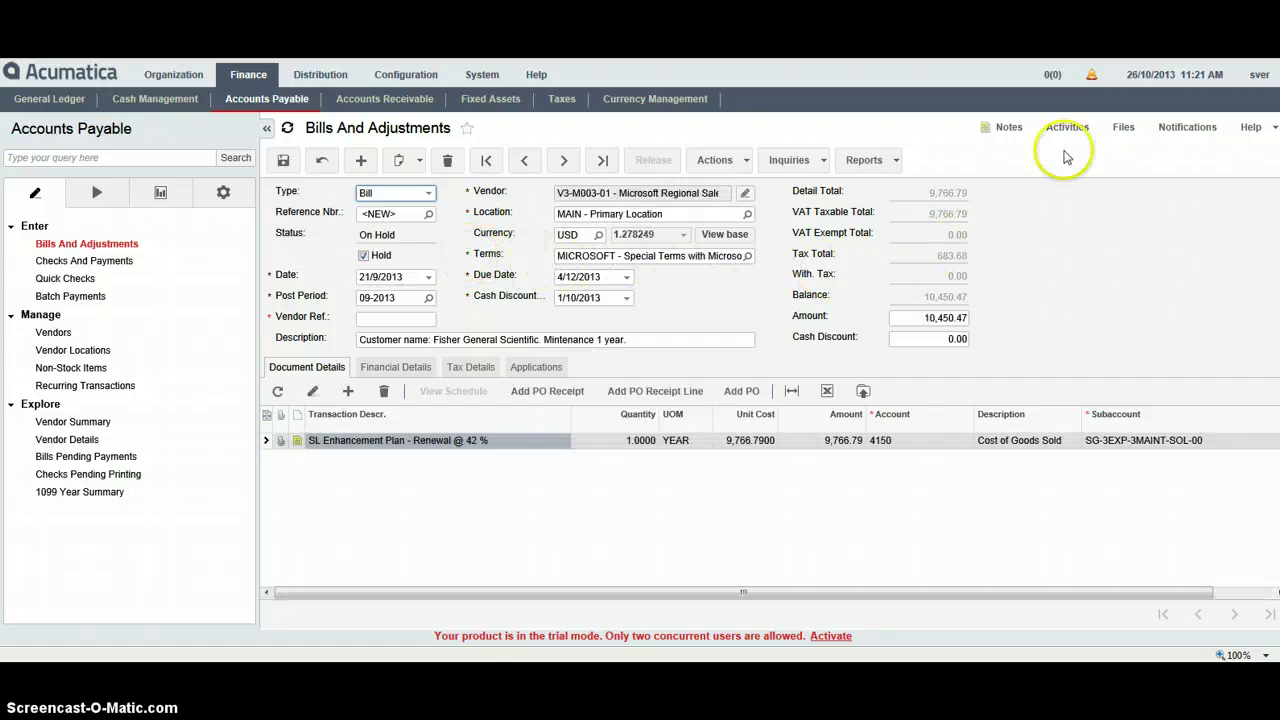
Open the Microsoft tax invoice PDF from the desktop and copy its invoice number P000070895 into the new bill's Vendor Ref
key("super+d")
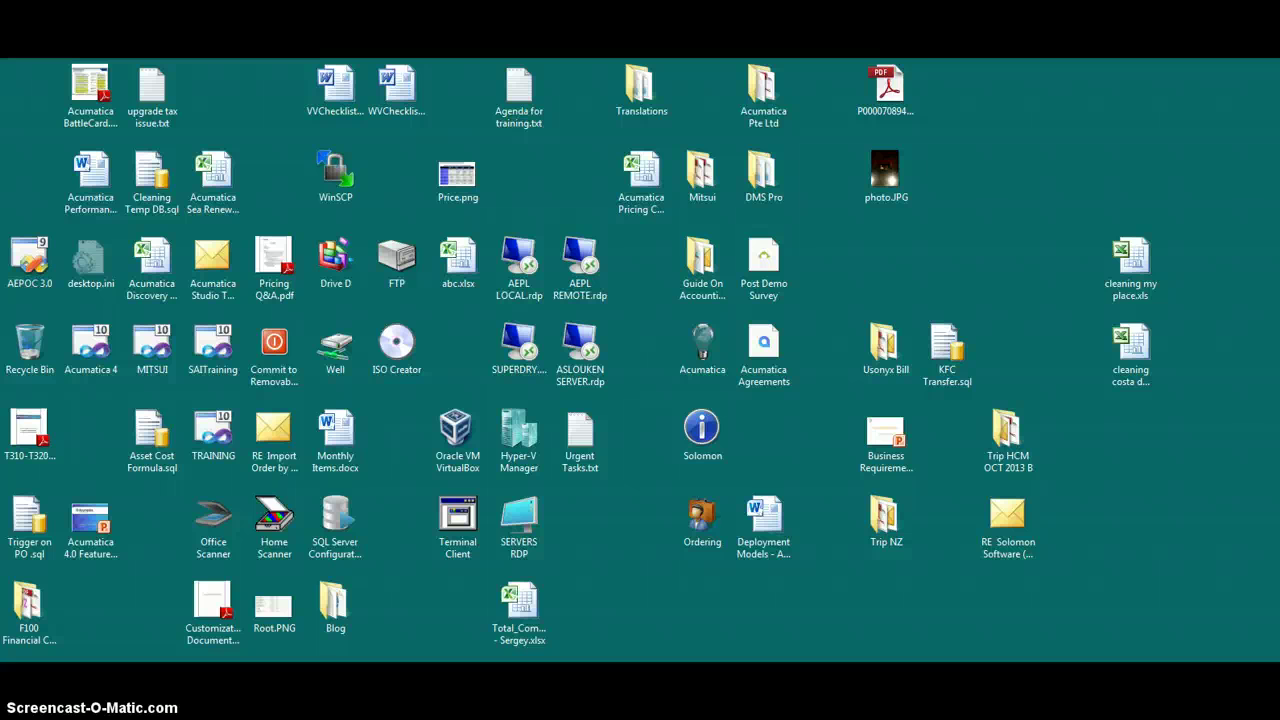
double_click(926, 100)
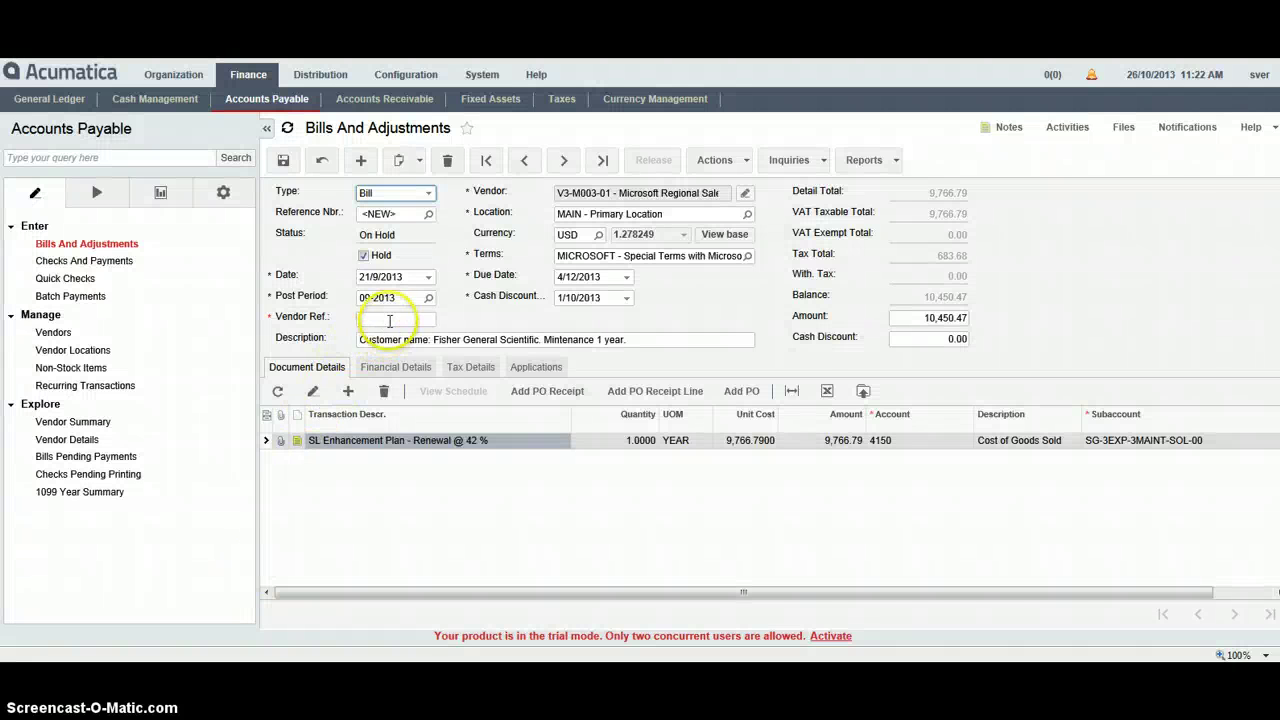
key("alt+Tab")
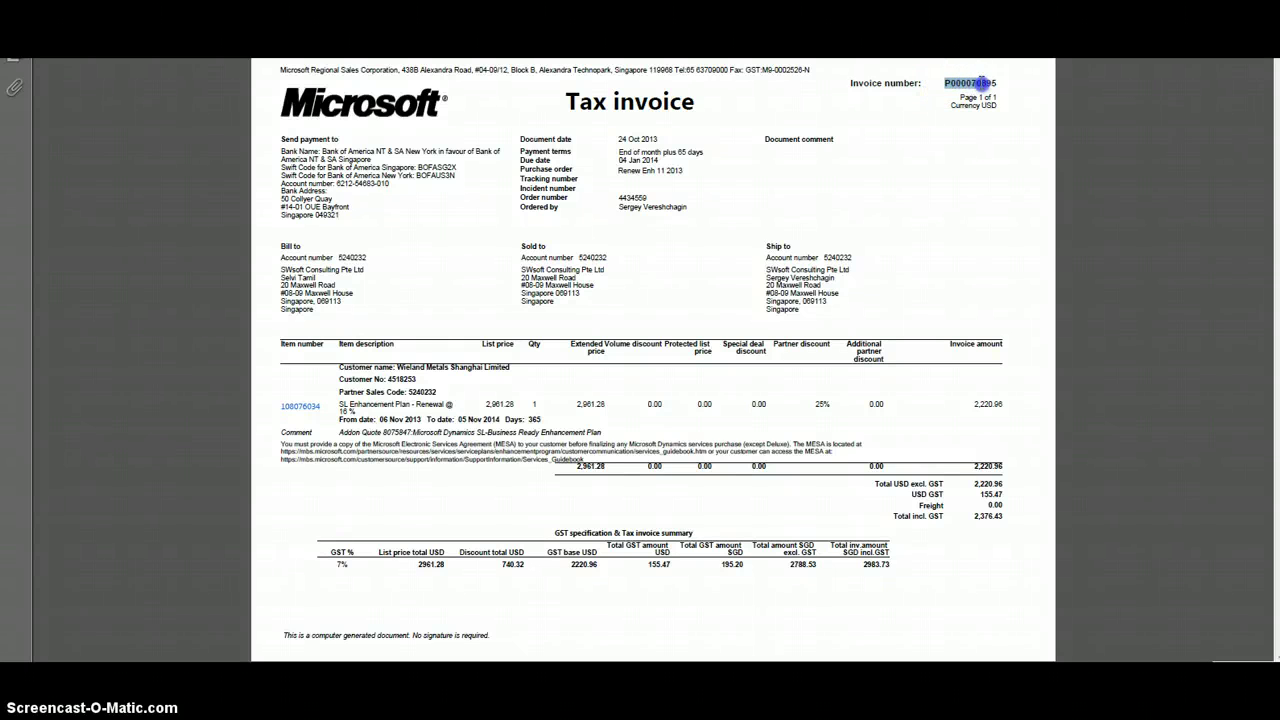
left_click_drag(997, 85, 998, 85)
key("ctrl+c")
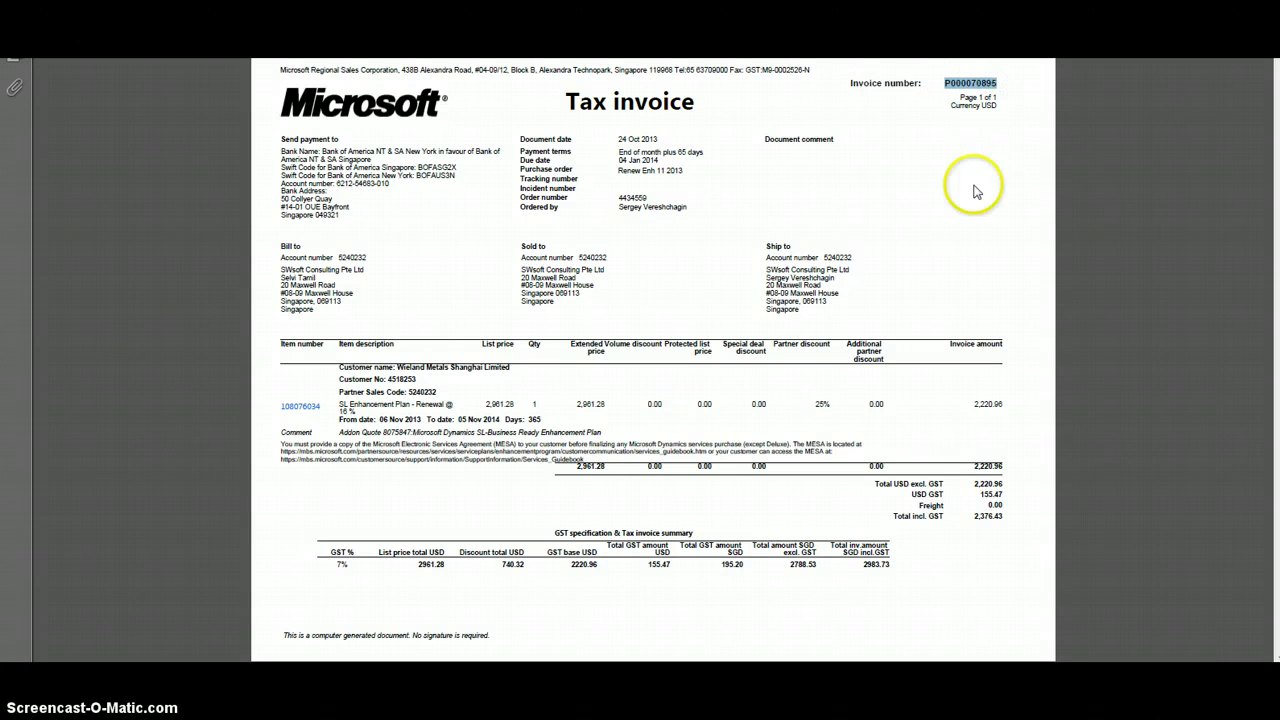
key("alt+Tab")
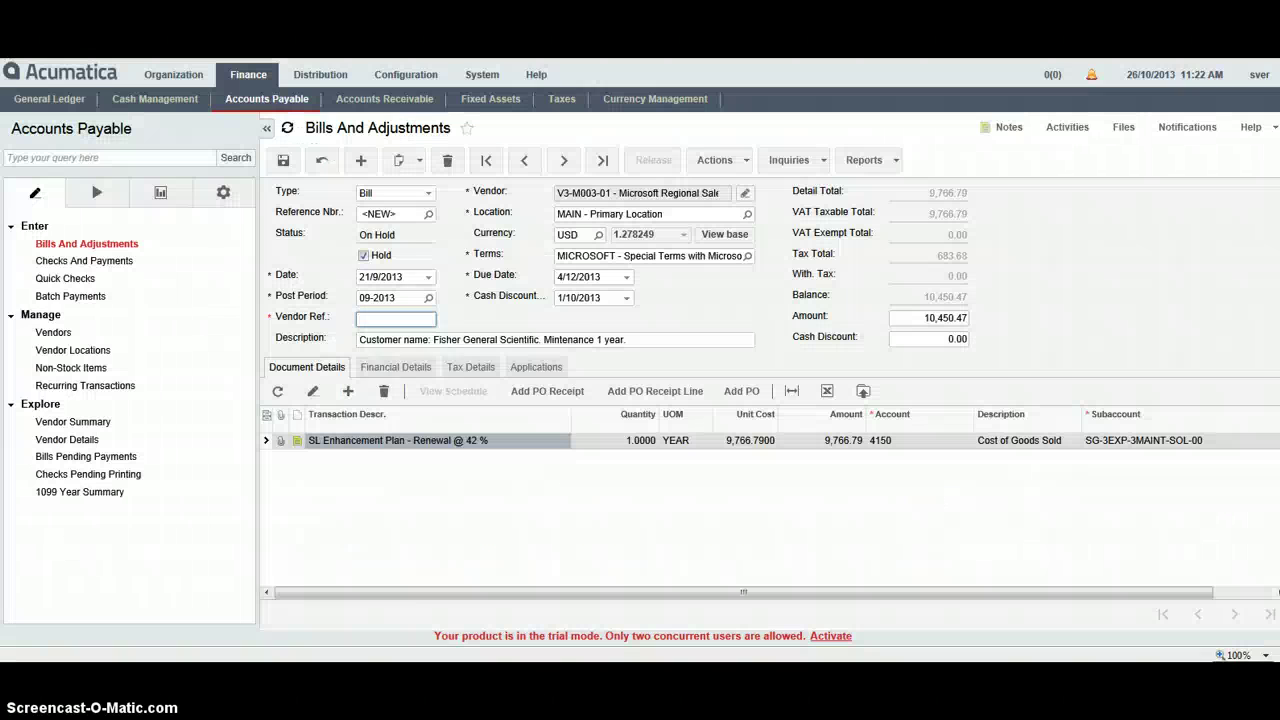
key("ctrl+v")
Change the bill's description to "Customer name: Wieland Metals Shanghai. Maintenance 1 year." using the customer name on the invoice PDF
key("alt+Tab")
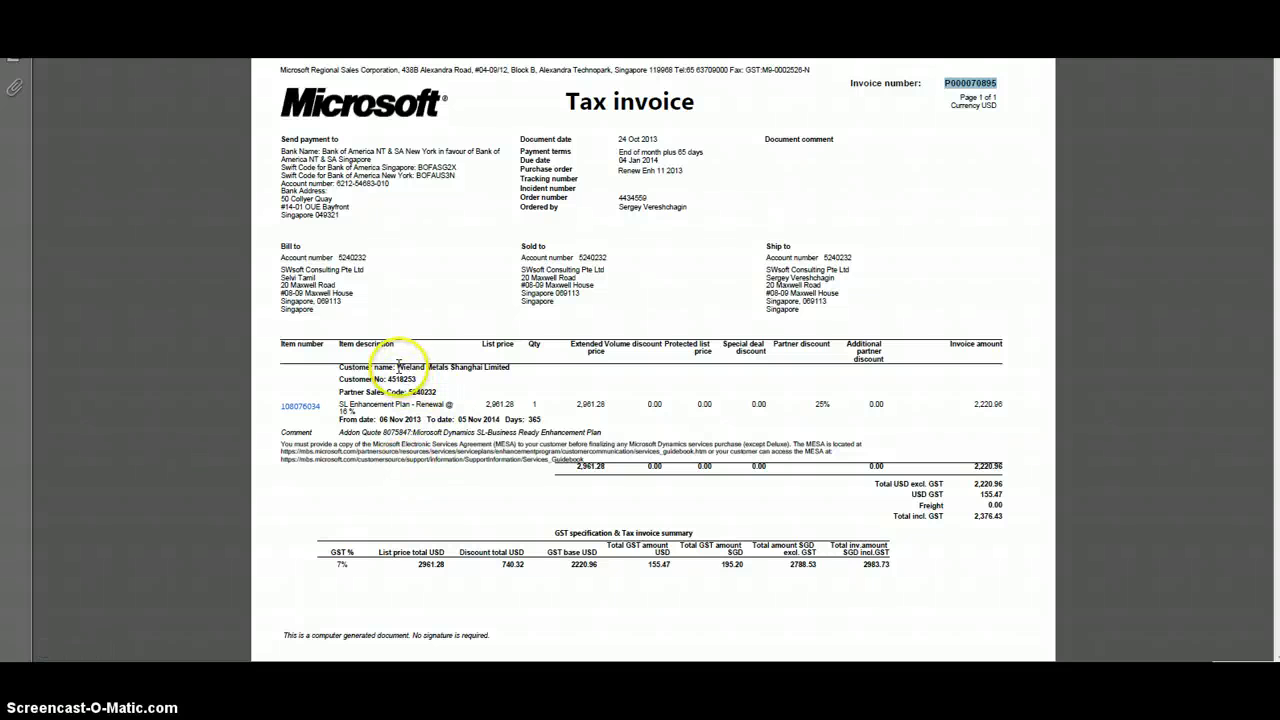
left_click_drag(398, 365, 441, 367)
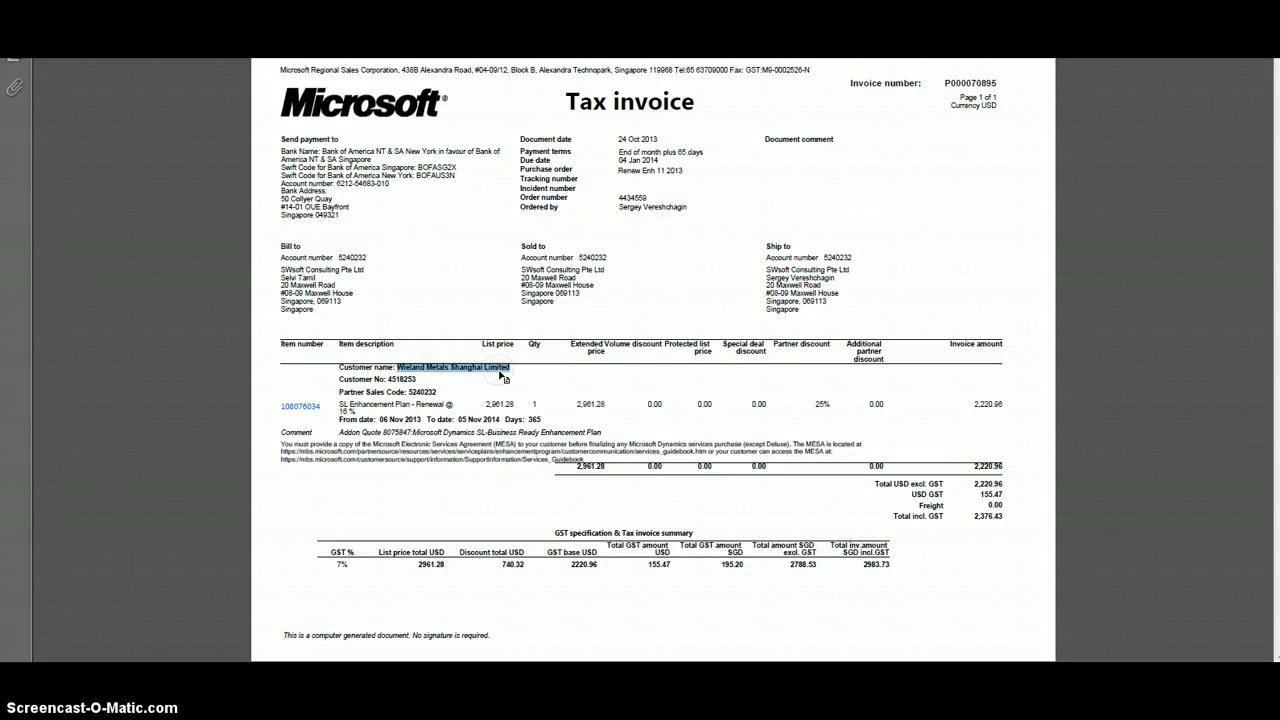
key("super+d")
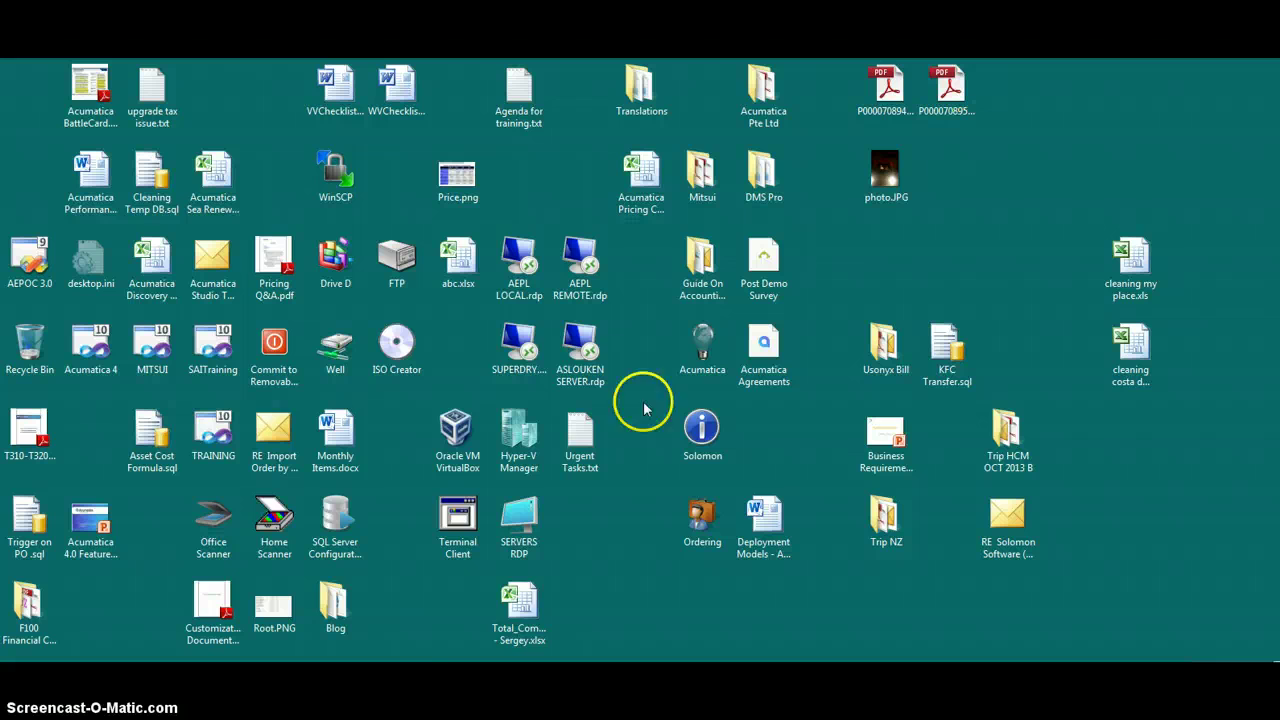
key("alt+Tab")
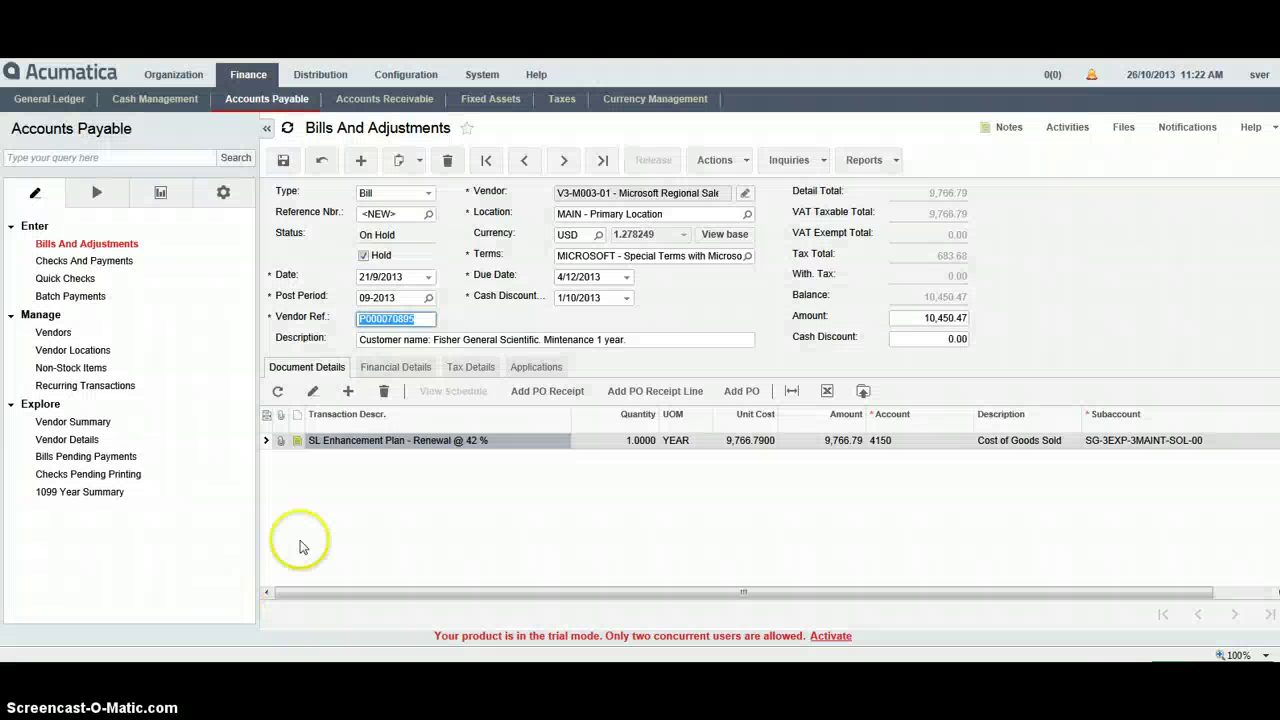
triple_click(465, 342)
left_click(436, 340)
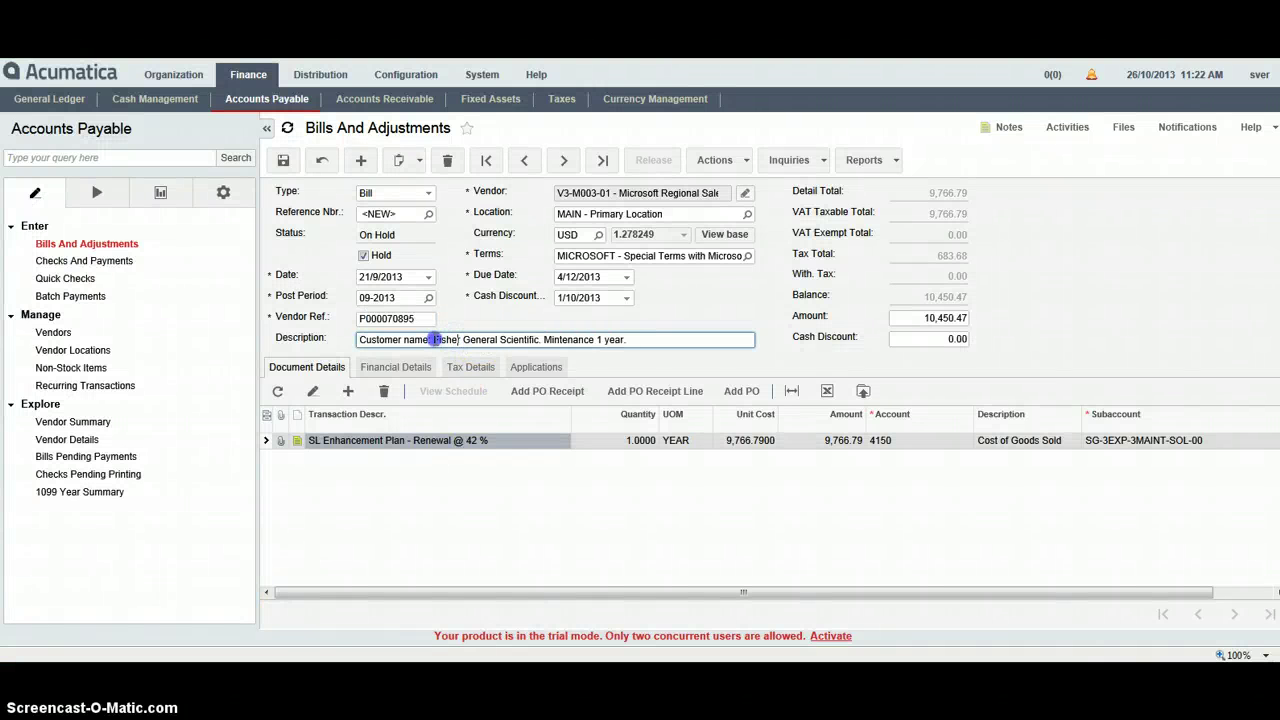
left_click_drag(478, 338, 520, 340)
type("Wieland Metals Shanghai L.")
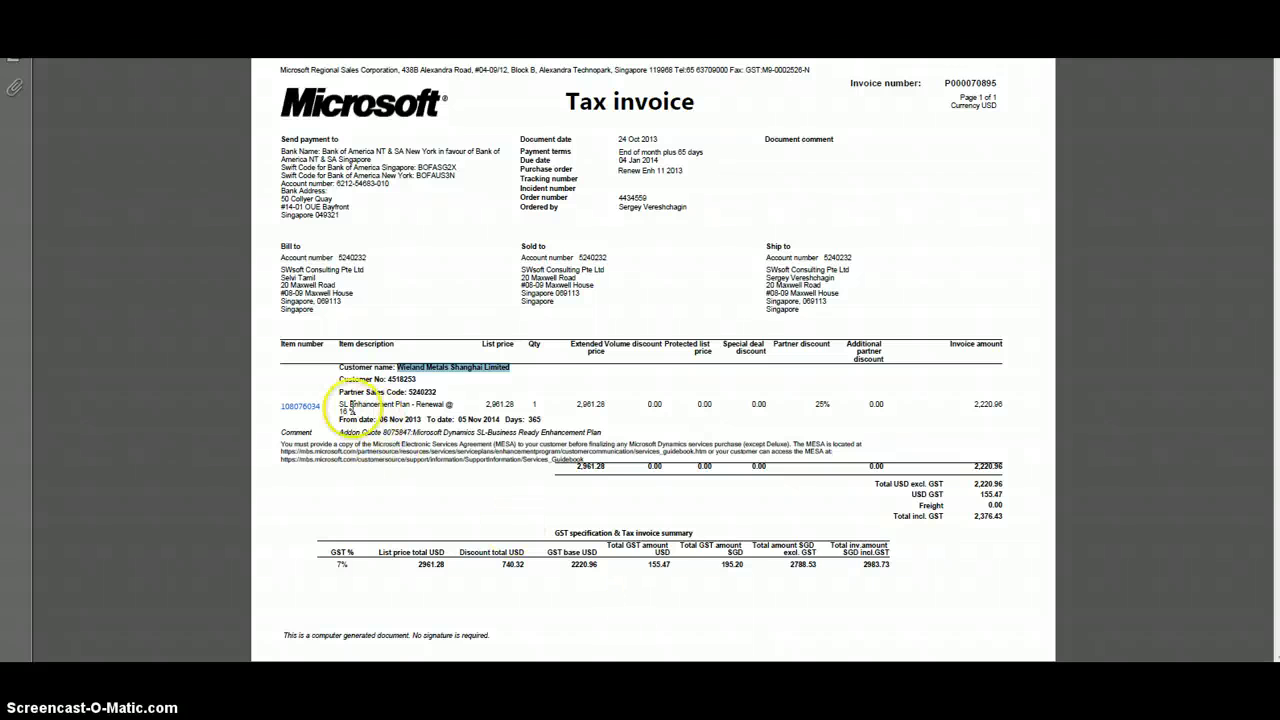
Check the item description on the invoice PDF and set the bill line's transaction description to "SL Enhancement Plan - Renewal @ 16 %"
left_click(341, 404)
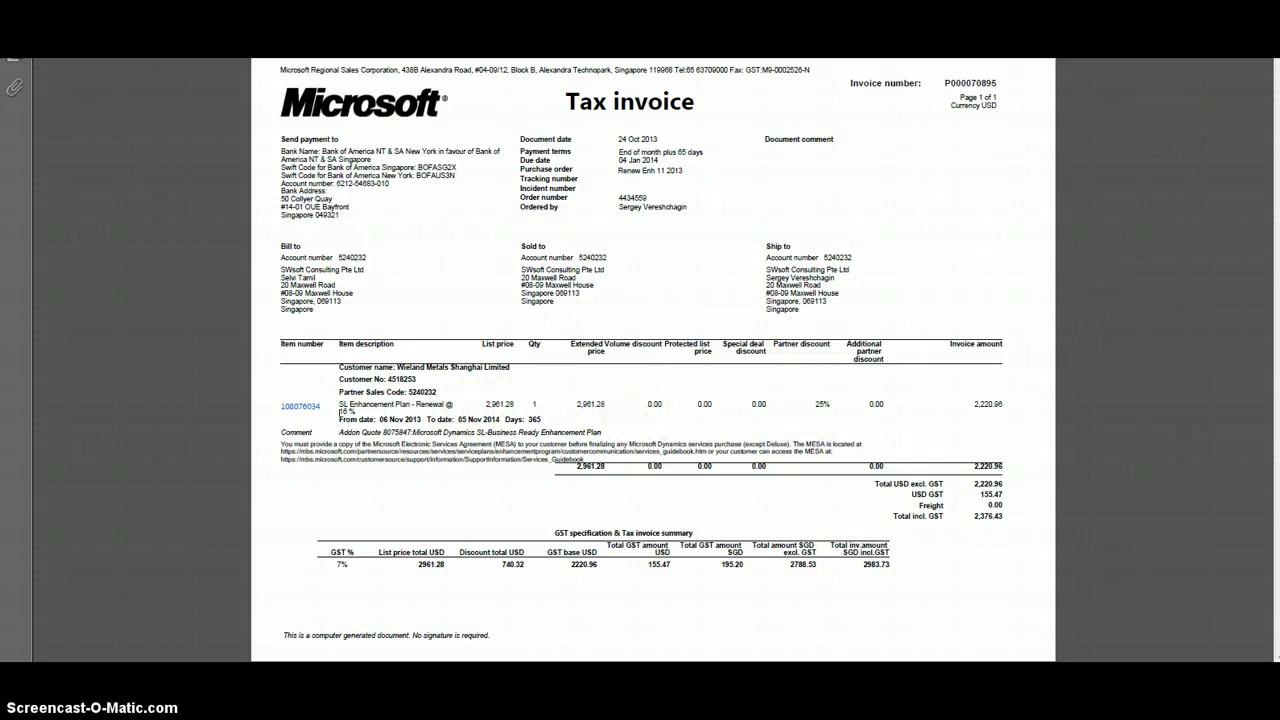
key("alt+Tab")
left_click(475, 443)
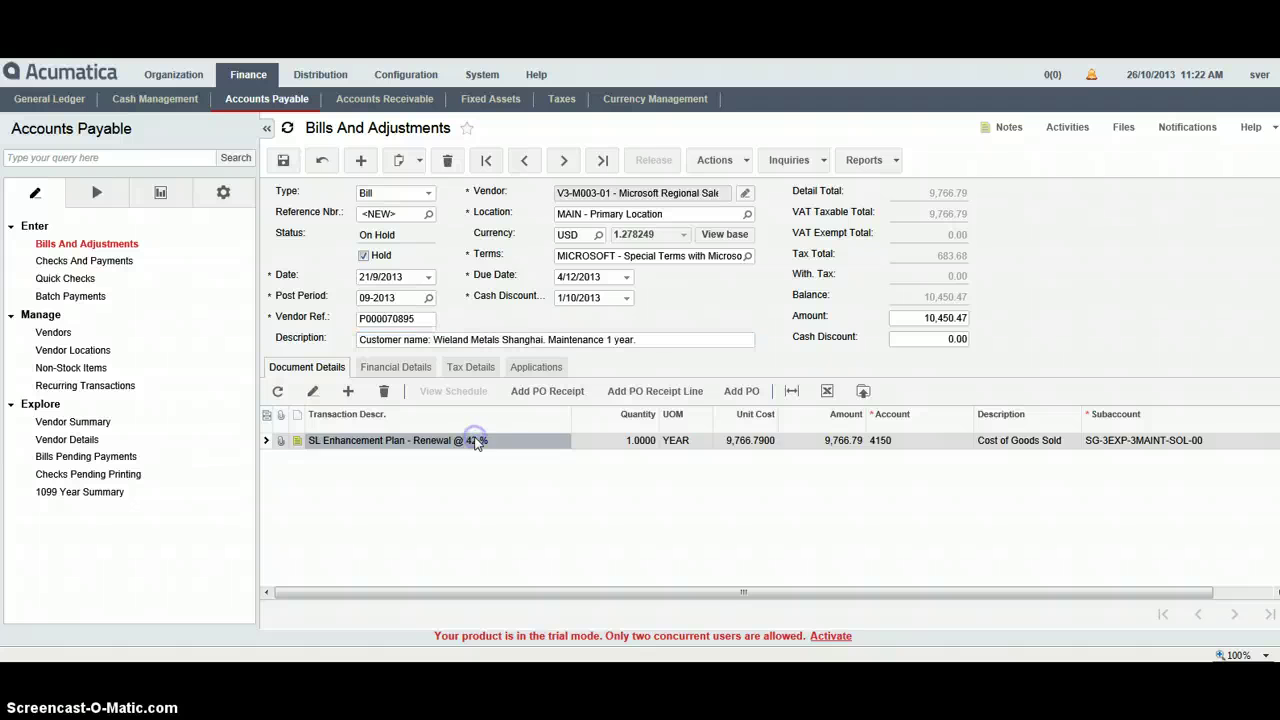
left_click(475, 441)
left_click(475, 441)
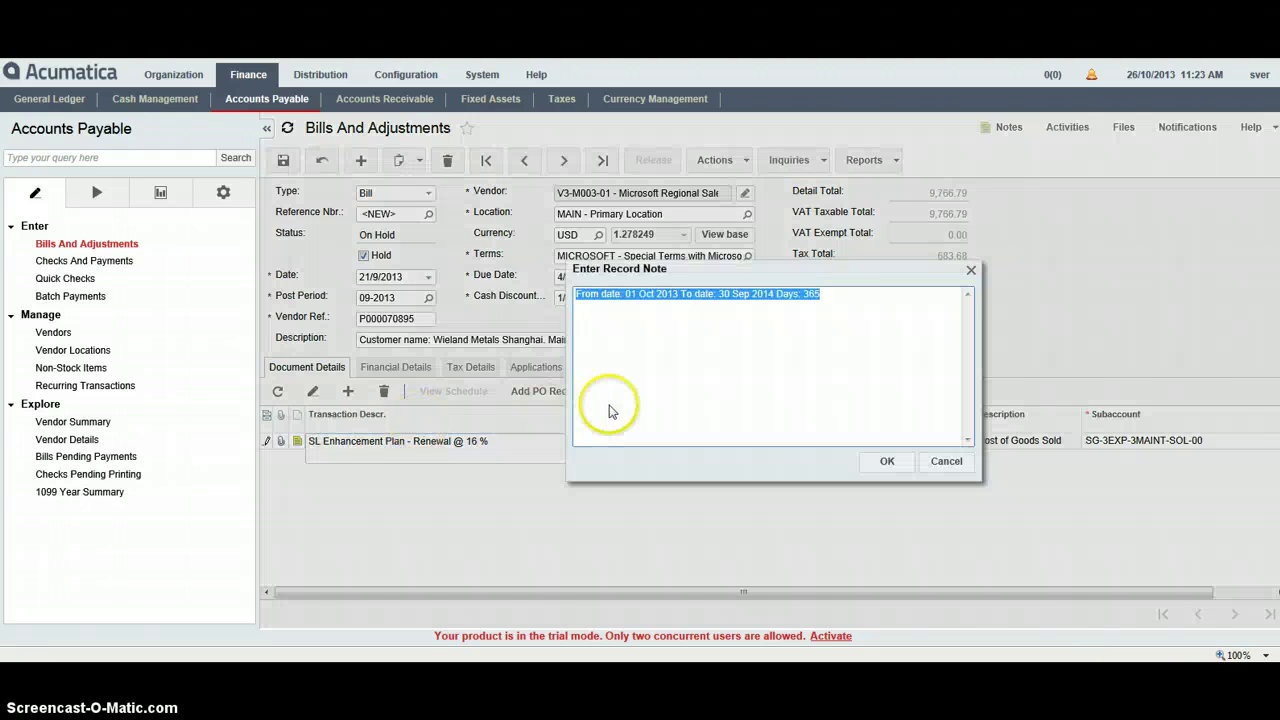
Replace the bill line's note with the invoice period "From date: 06 Nov 2013 To date: 05 Nov 2014 Days: 365"
key("alt+Tab")
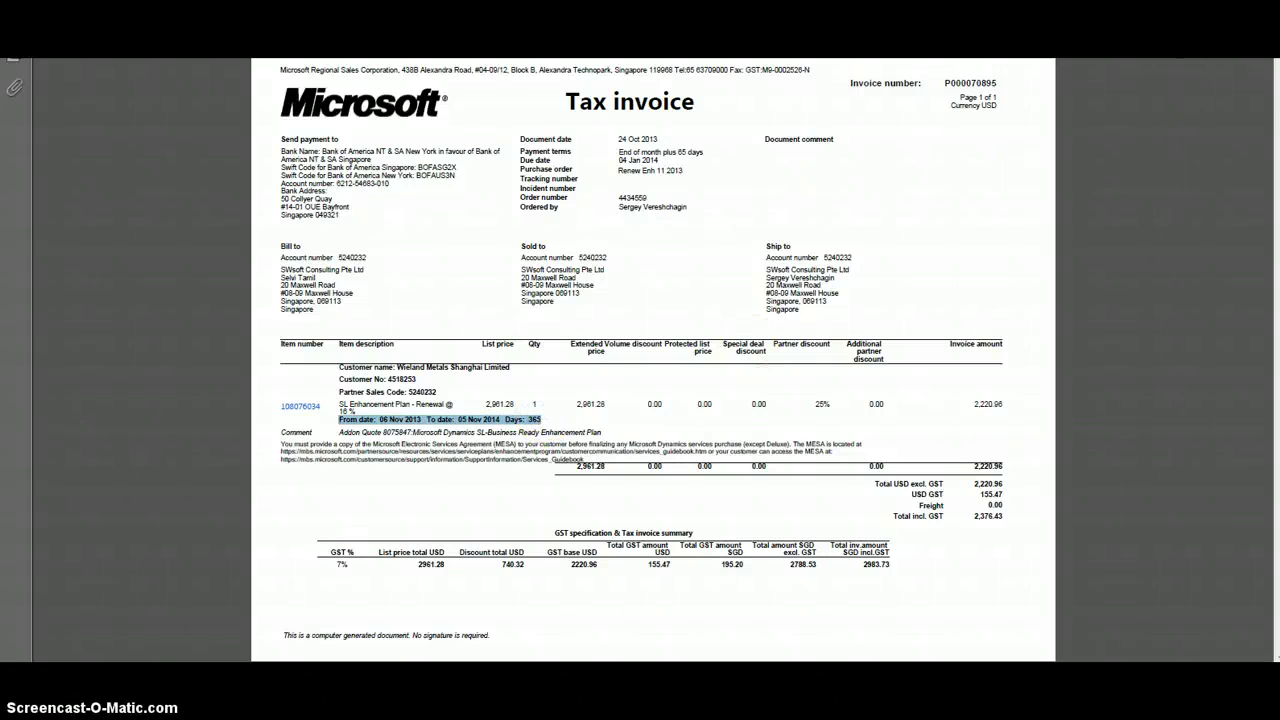
key("alt+Tab")
type("From date: 06 Nov 2013 To date: 05 Nov 2014 Days: 365")
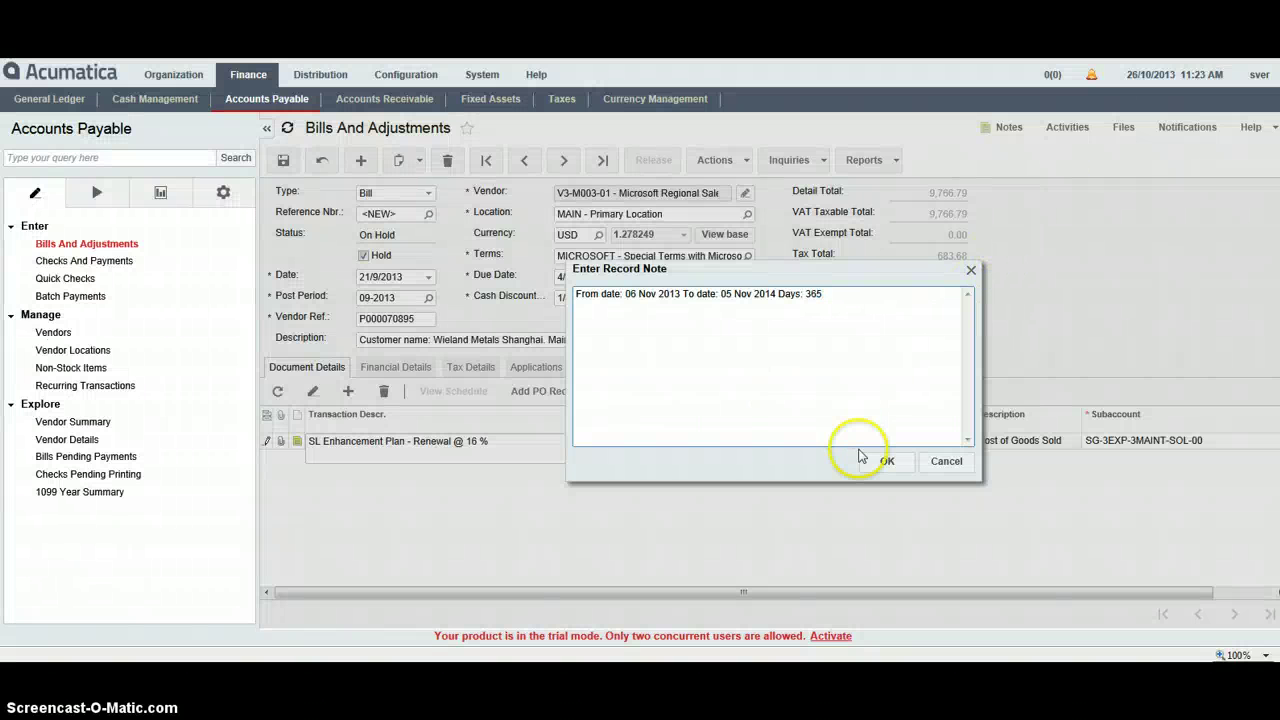
left_click(889, 463)
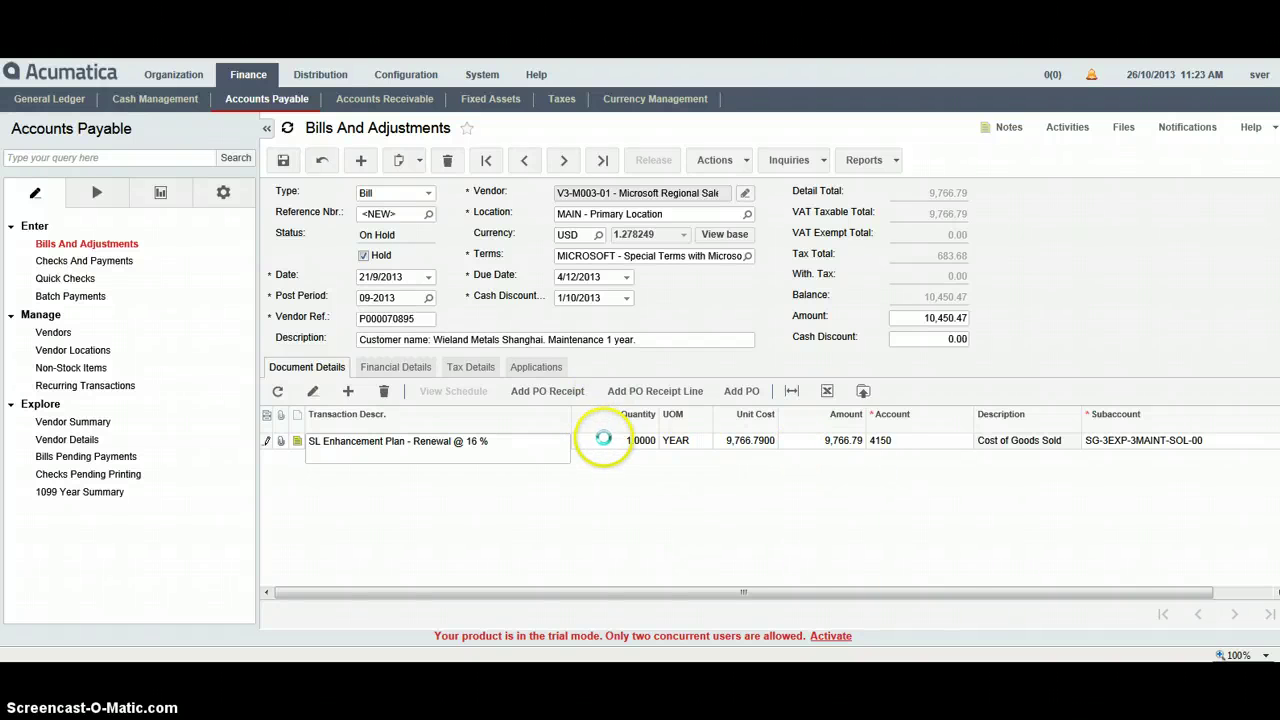
Set the bill line's unit cost to 2,220.96, taken from the invoice amount on the Microsoft tax invoice PDF
left_click(611, 444)
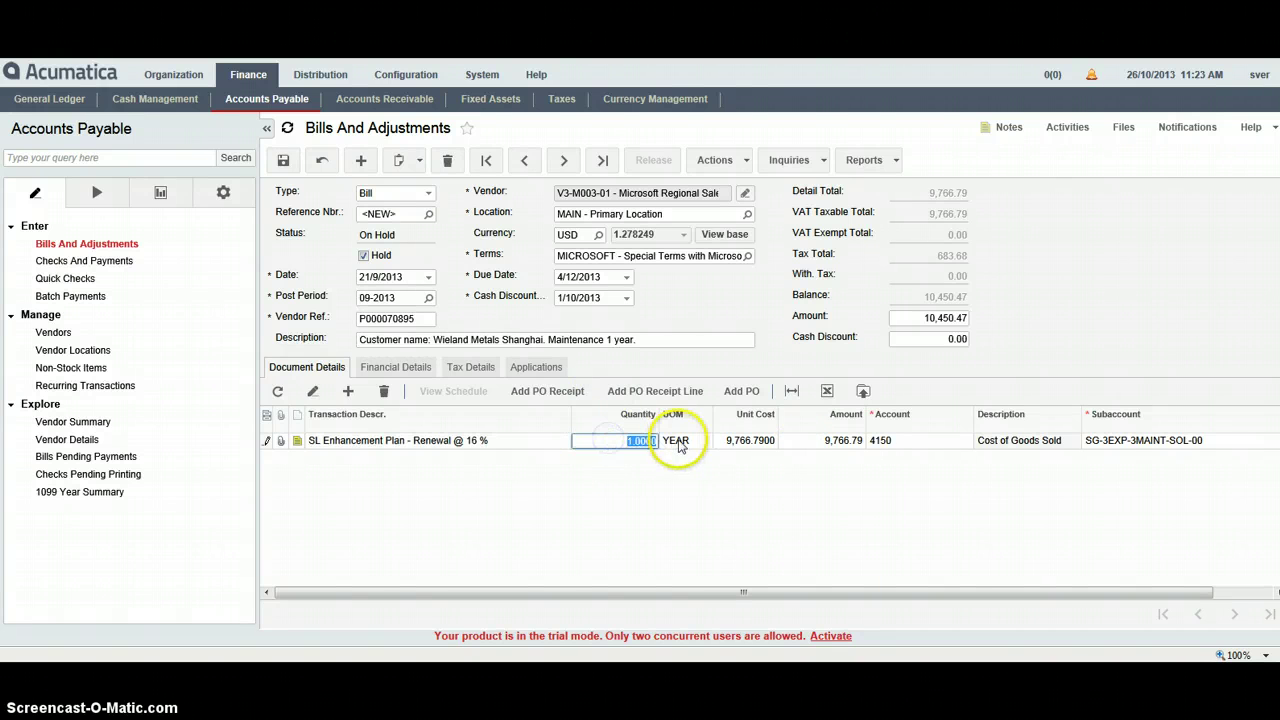
left_click(738, 444)
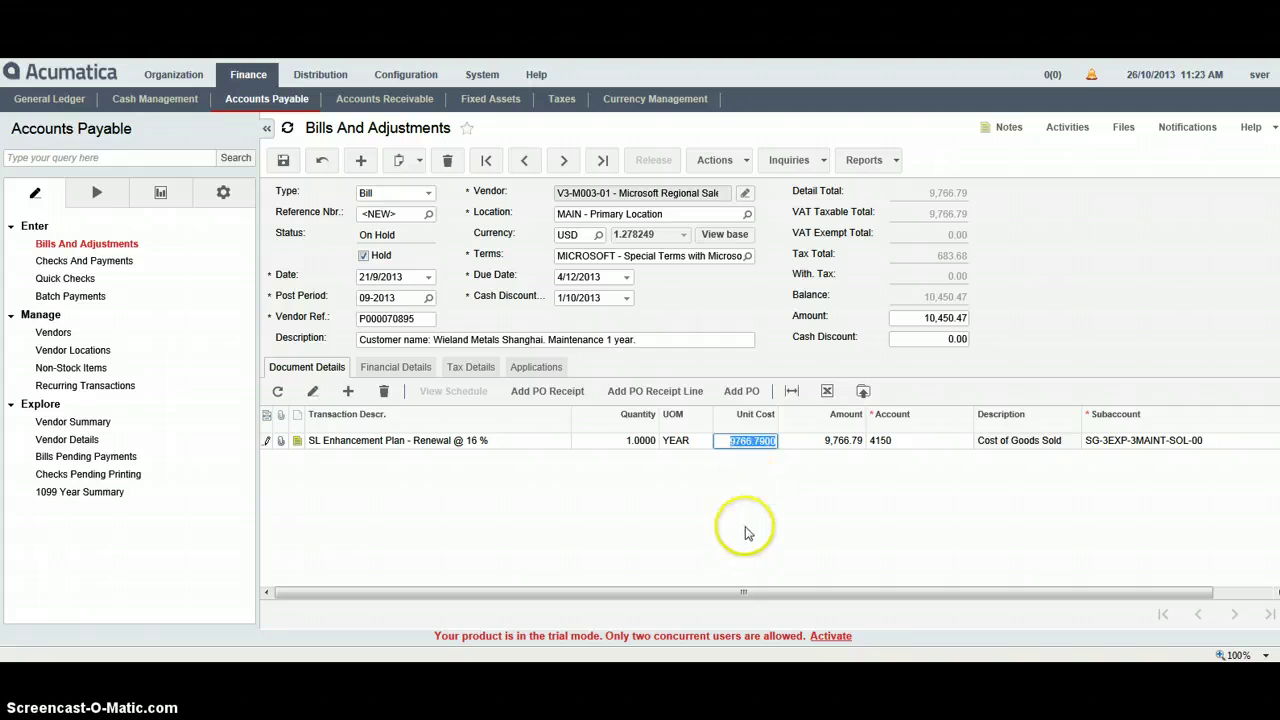
key("alt+Tab")
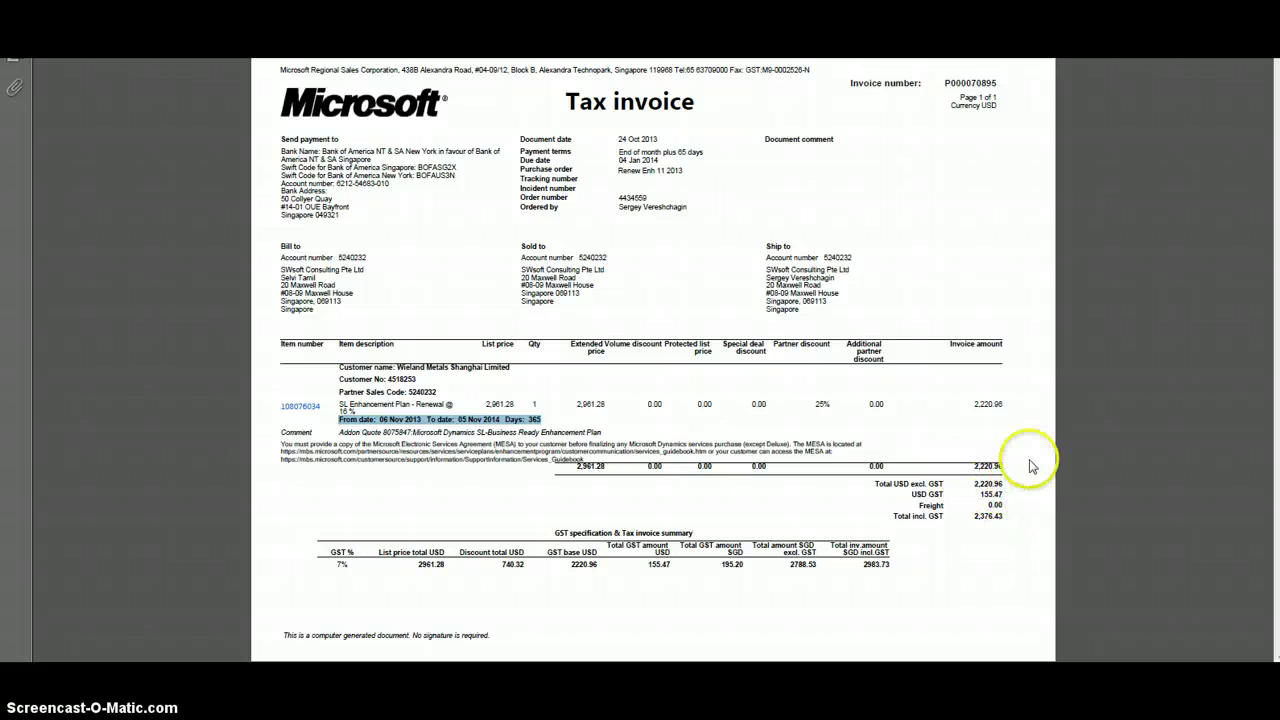
key("alt+Tab")
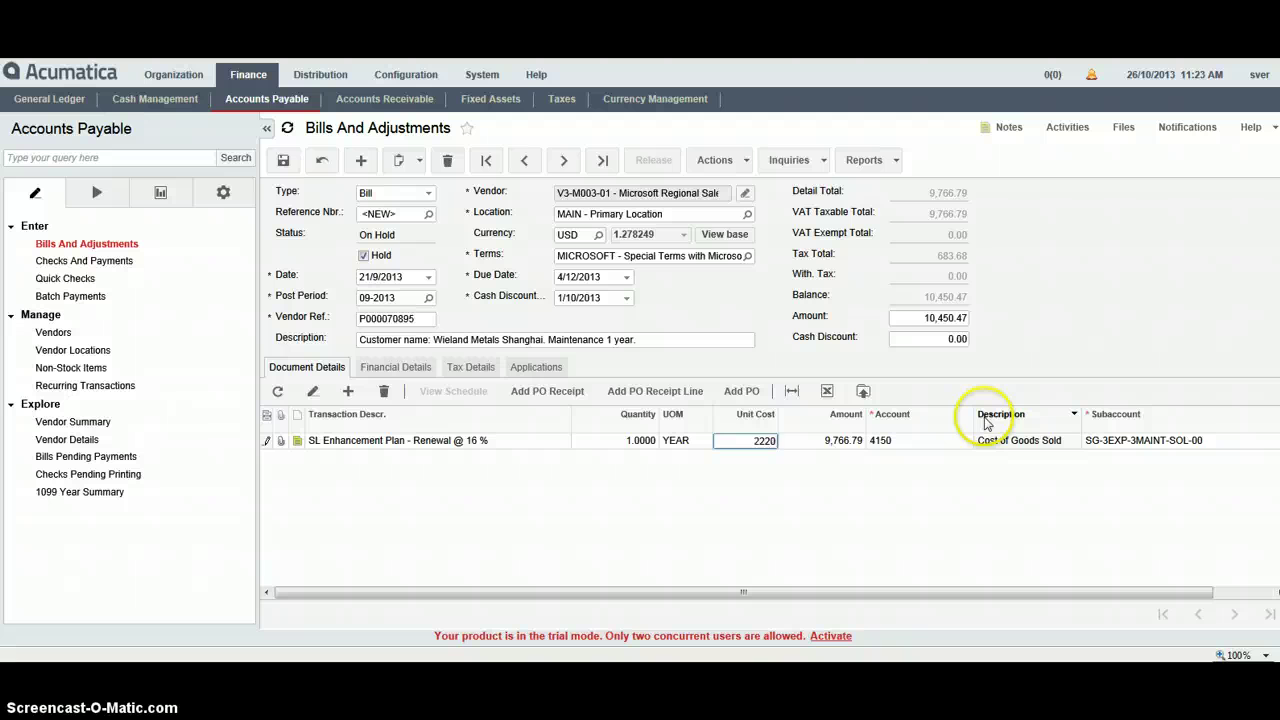
key("Tab")
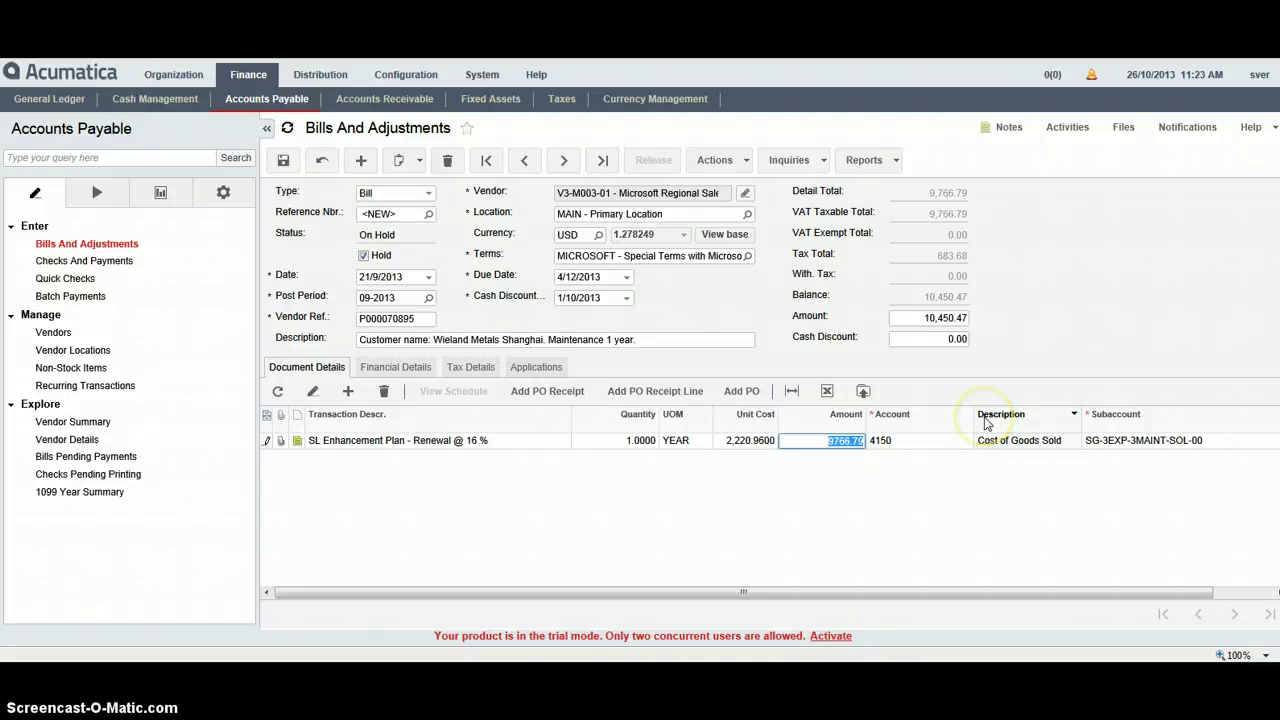
key("Return")
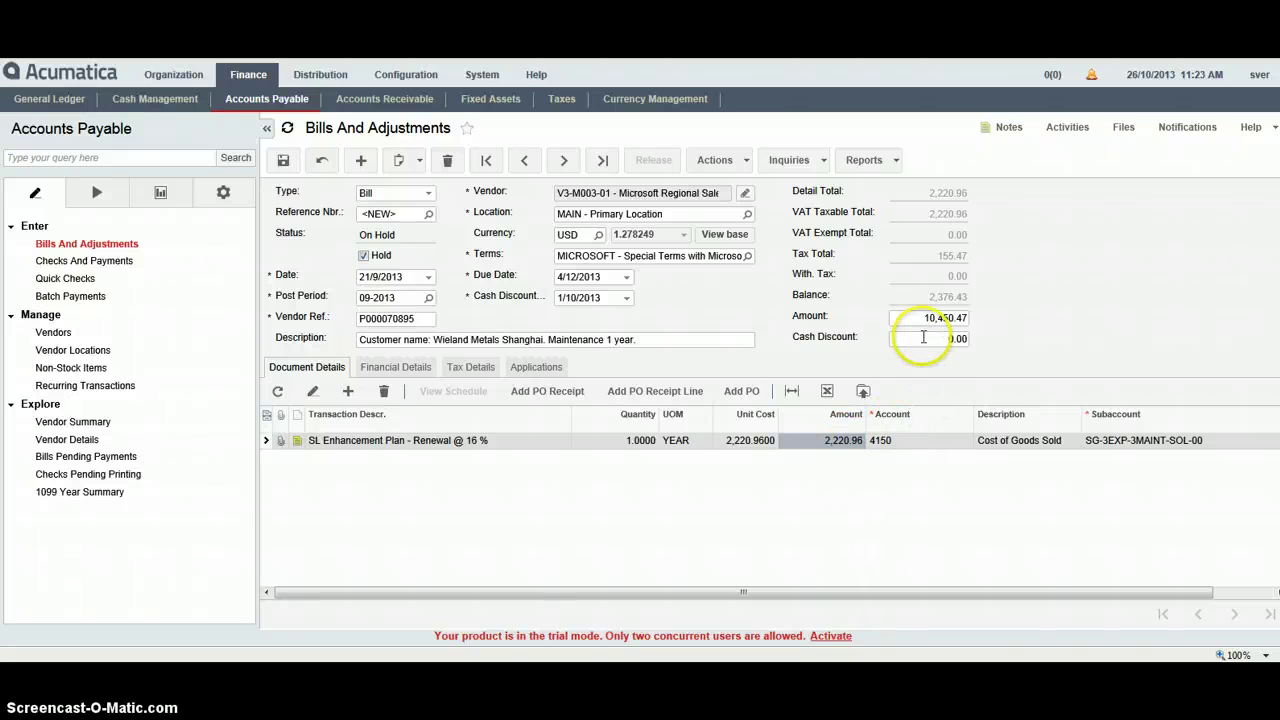
Change the first segment of the bill line's subaccount to CN (China), giving CN-3EXP-3MAINT-SOL-00, and save the bill
left_click(1084, 444)
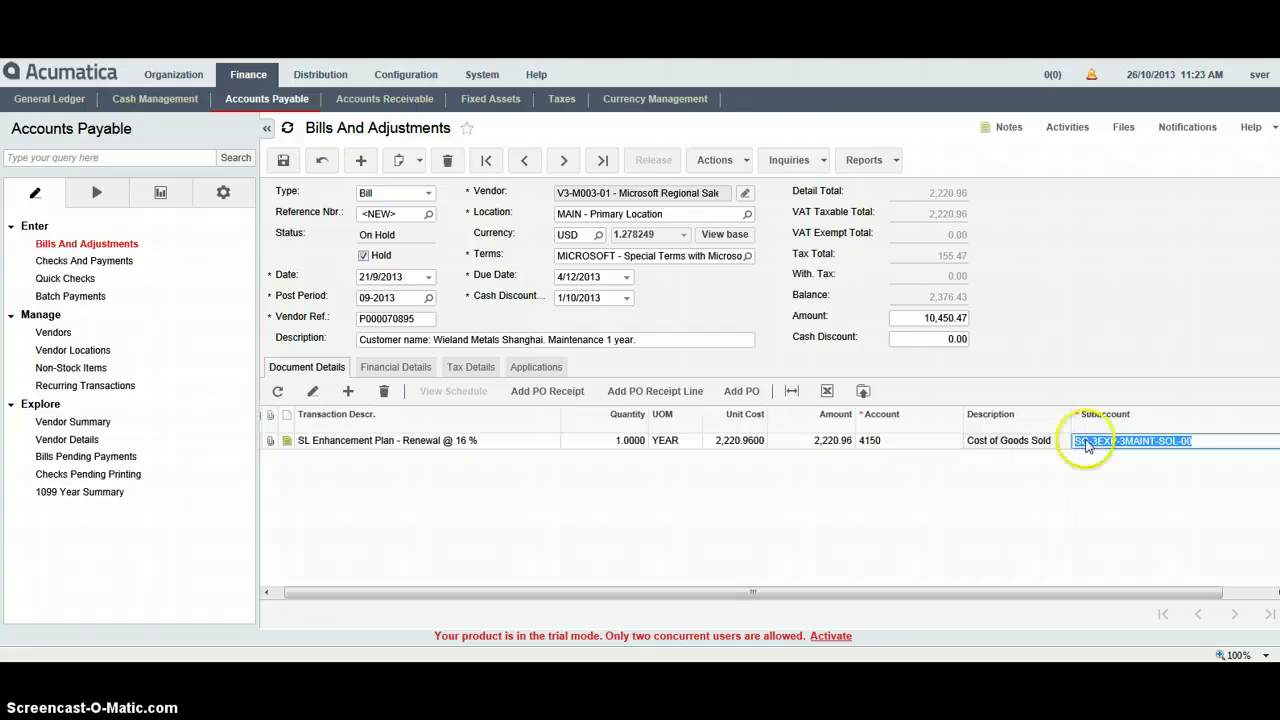
left_click(1086, 447)
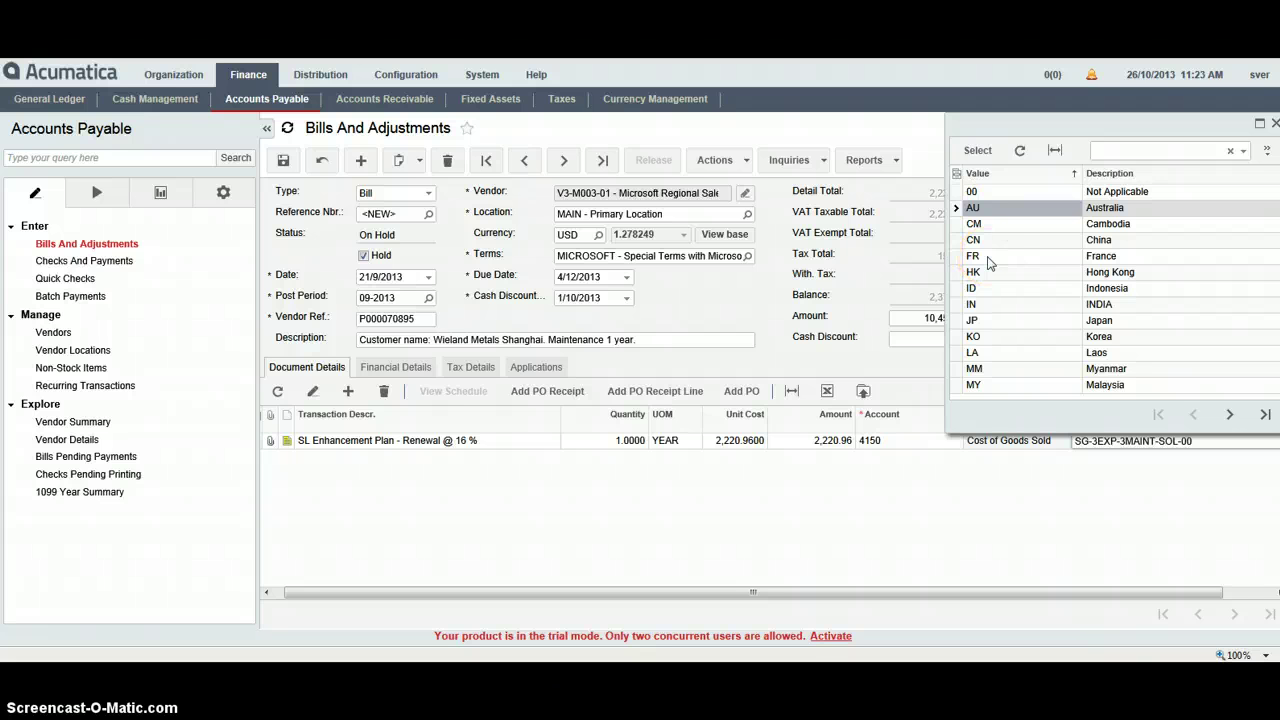
double_click(976, 240)
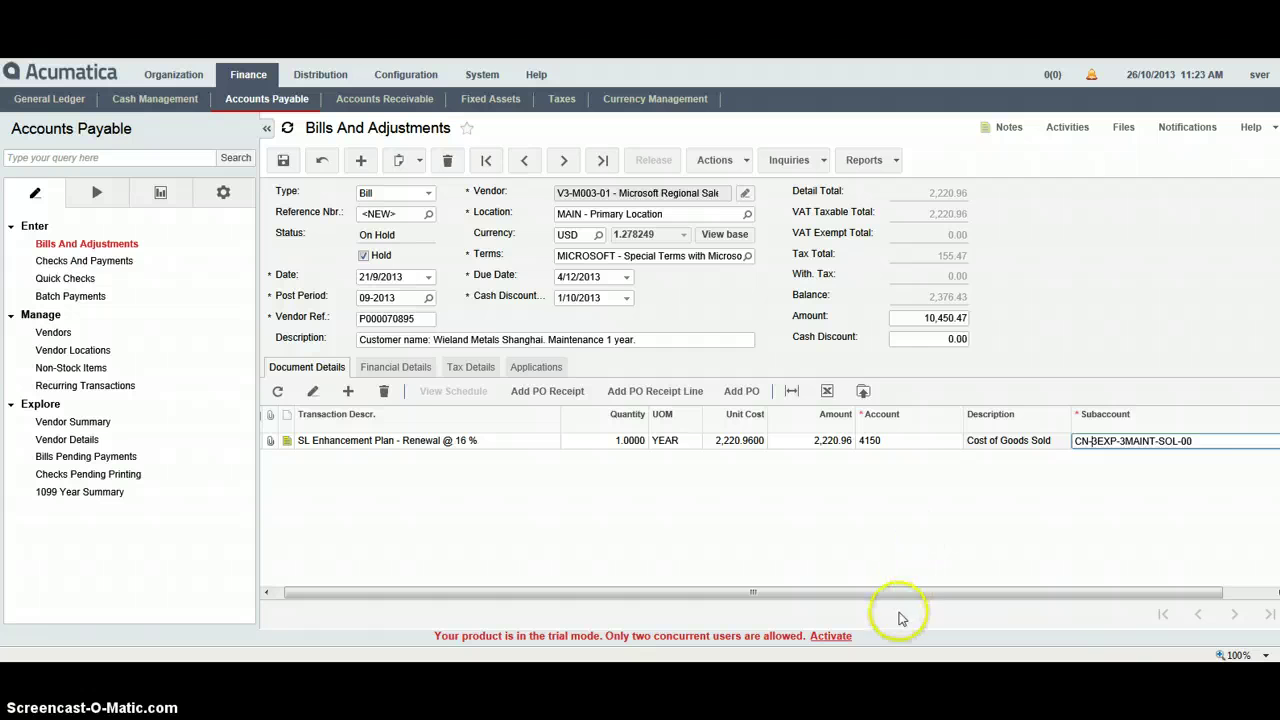
left_click_drag(985, 600, 751, 600)
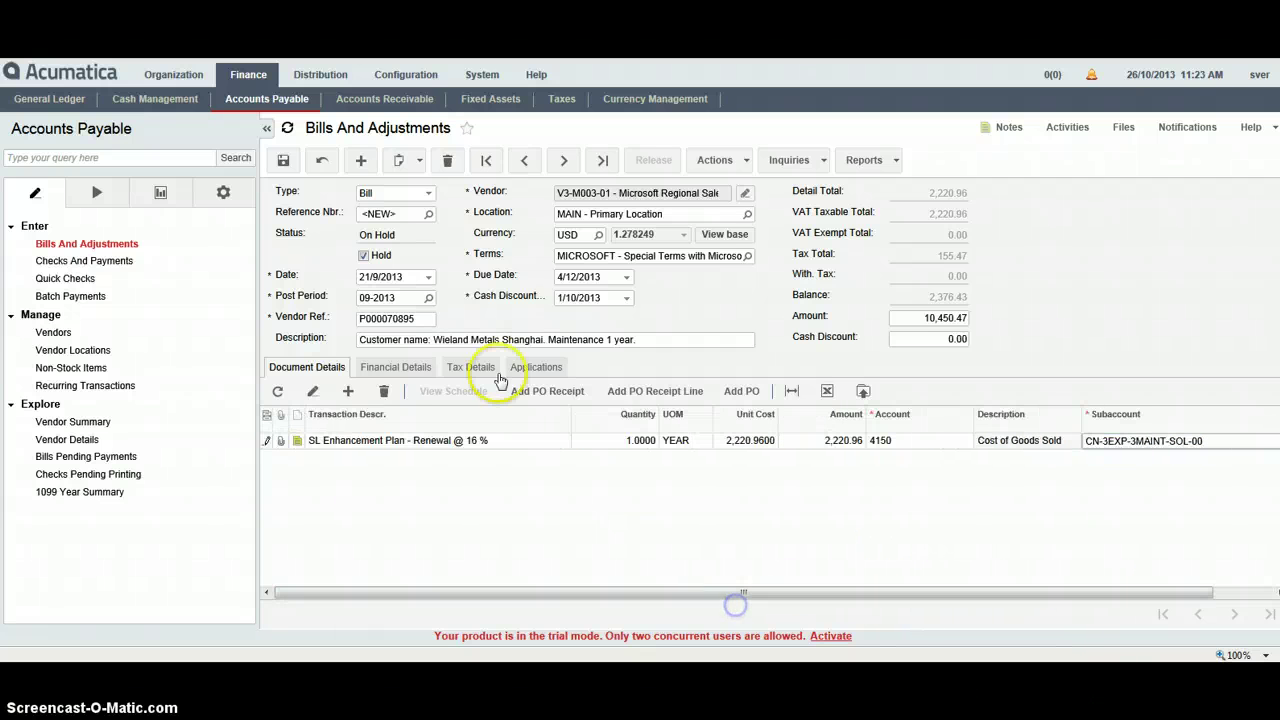
left_click(285, 163)
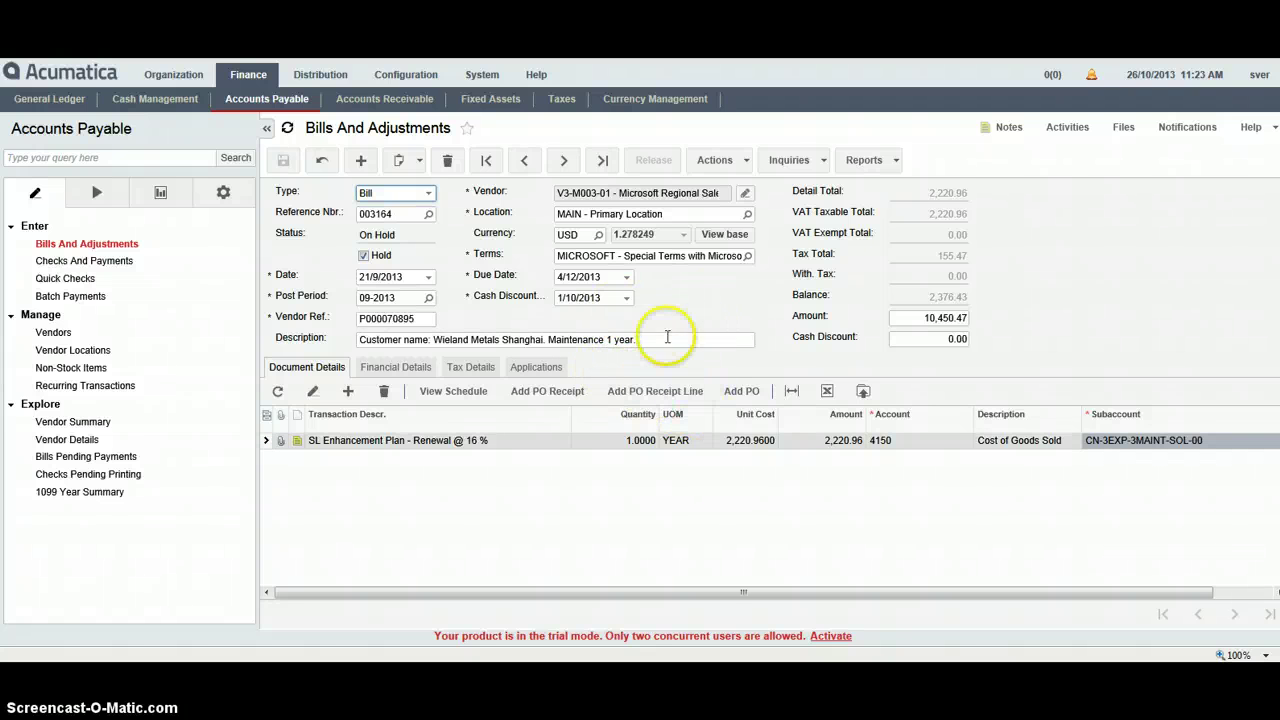
left_click(747, 215)
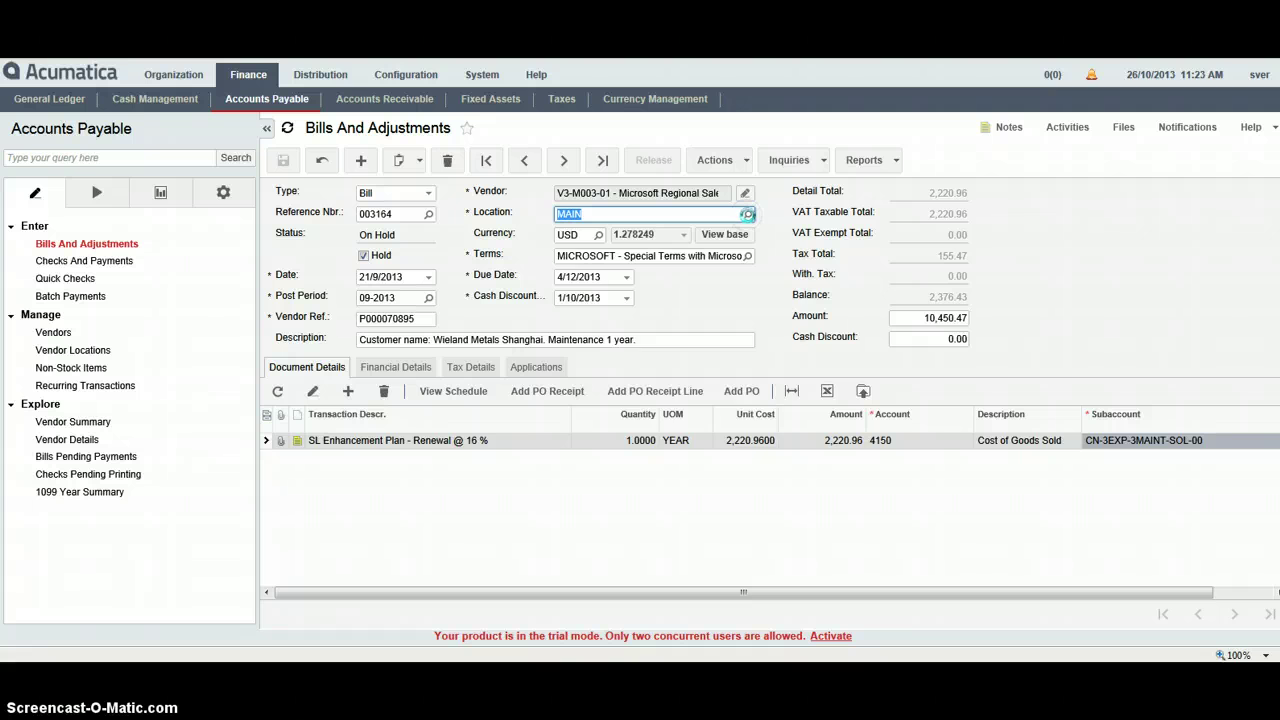
left_click(748, 216)
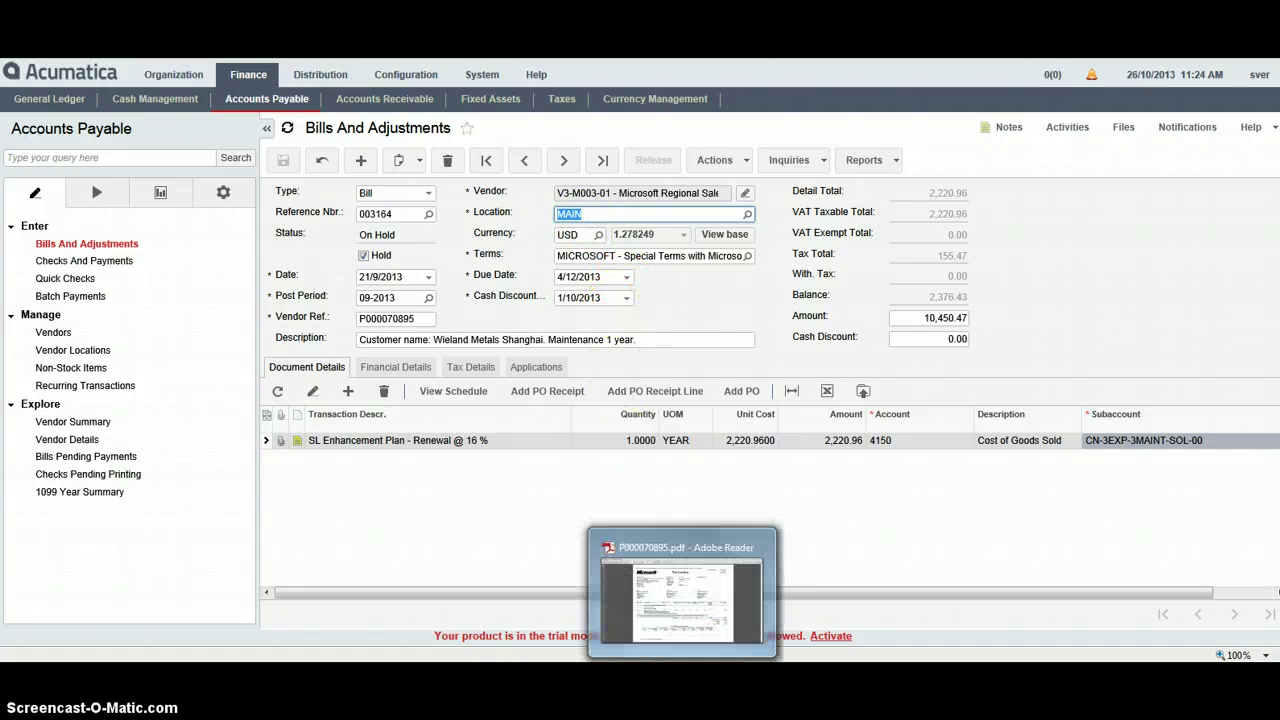
Switch to the invoice PDF and use Calculator to divide the SGD total including GST, 2983.73, by the USD total, 2376.43
left_click(715, 575)
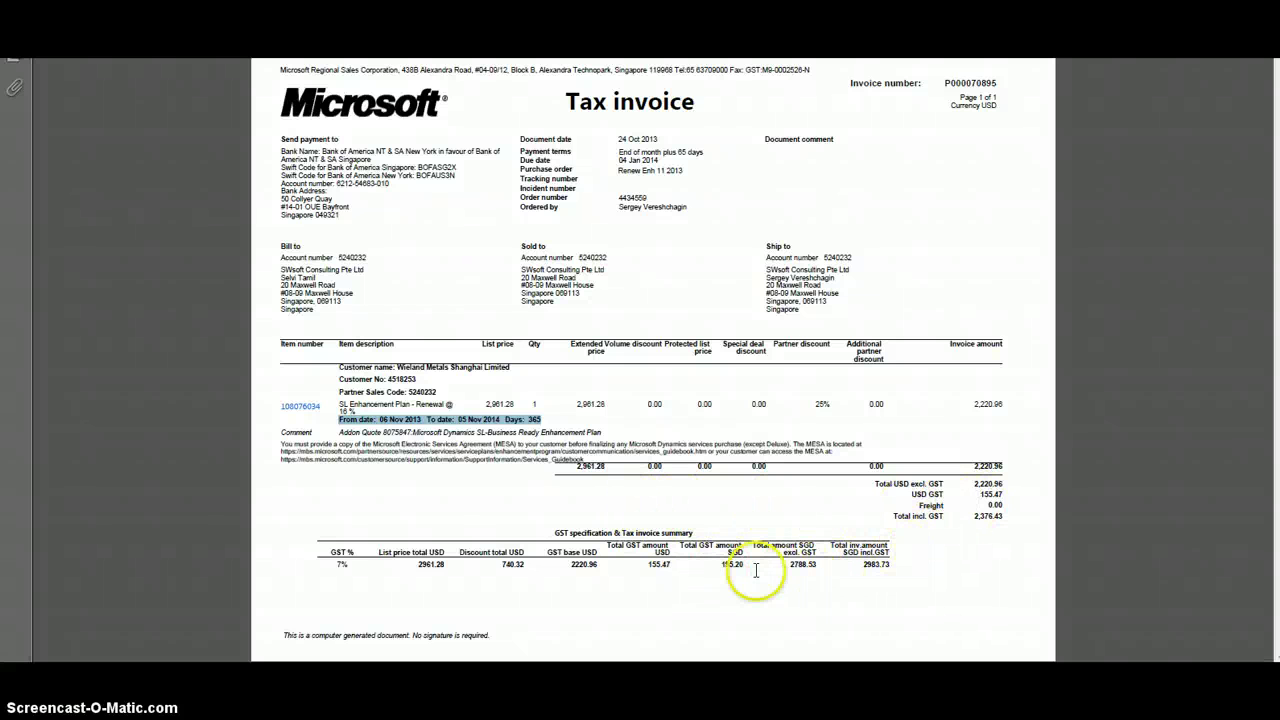
left_click(63, 668)
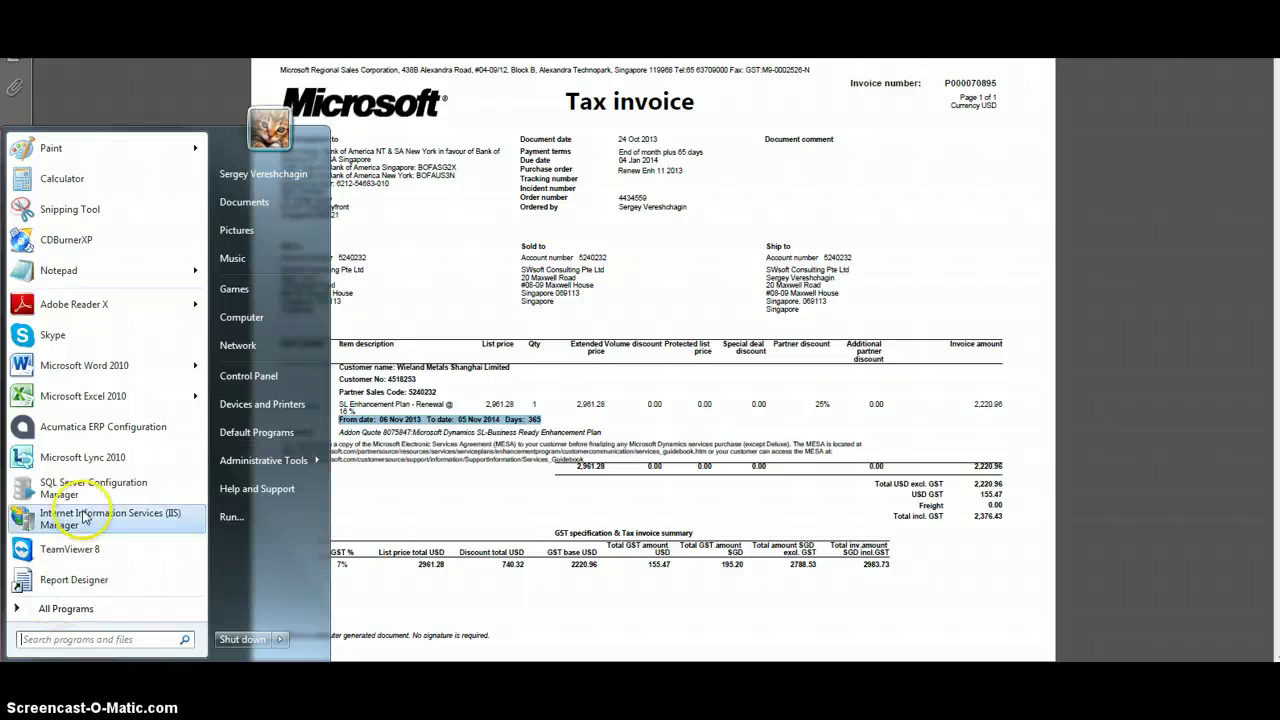
left_click(63, 179)
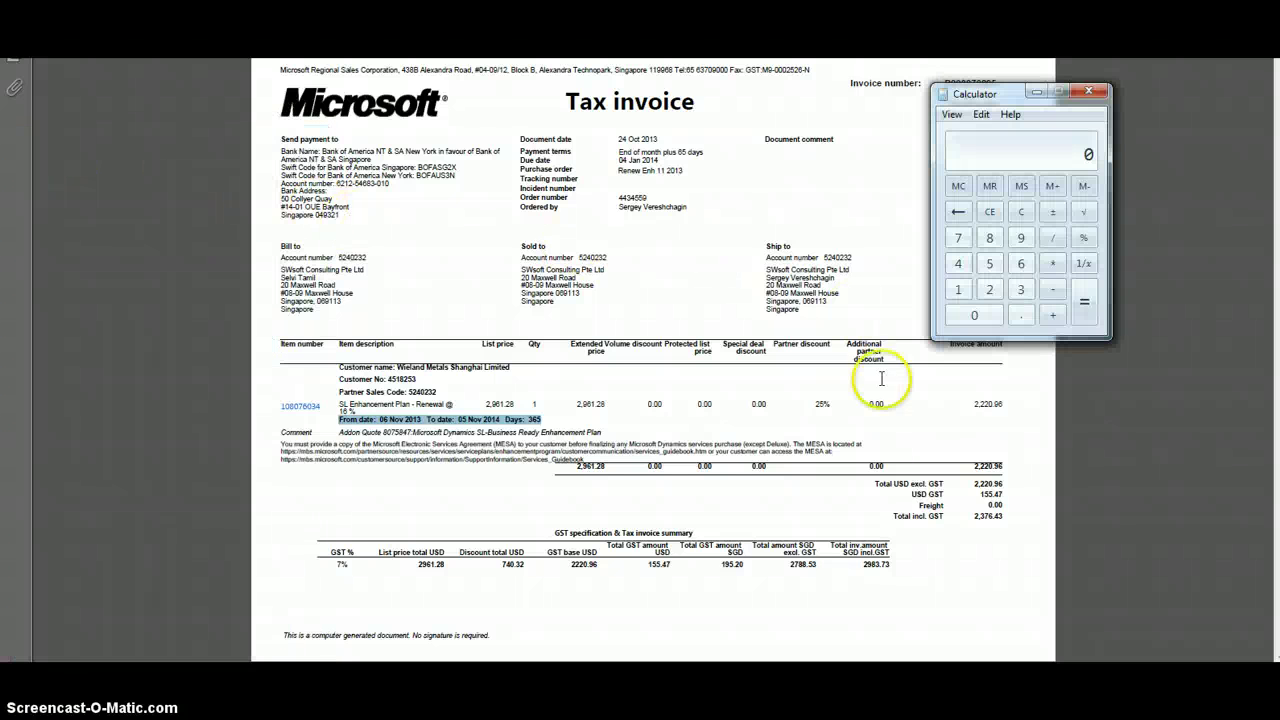
left_click(990, 290)
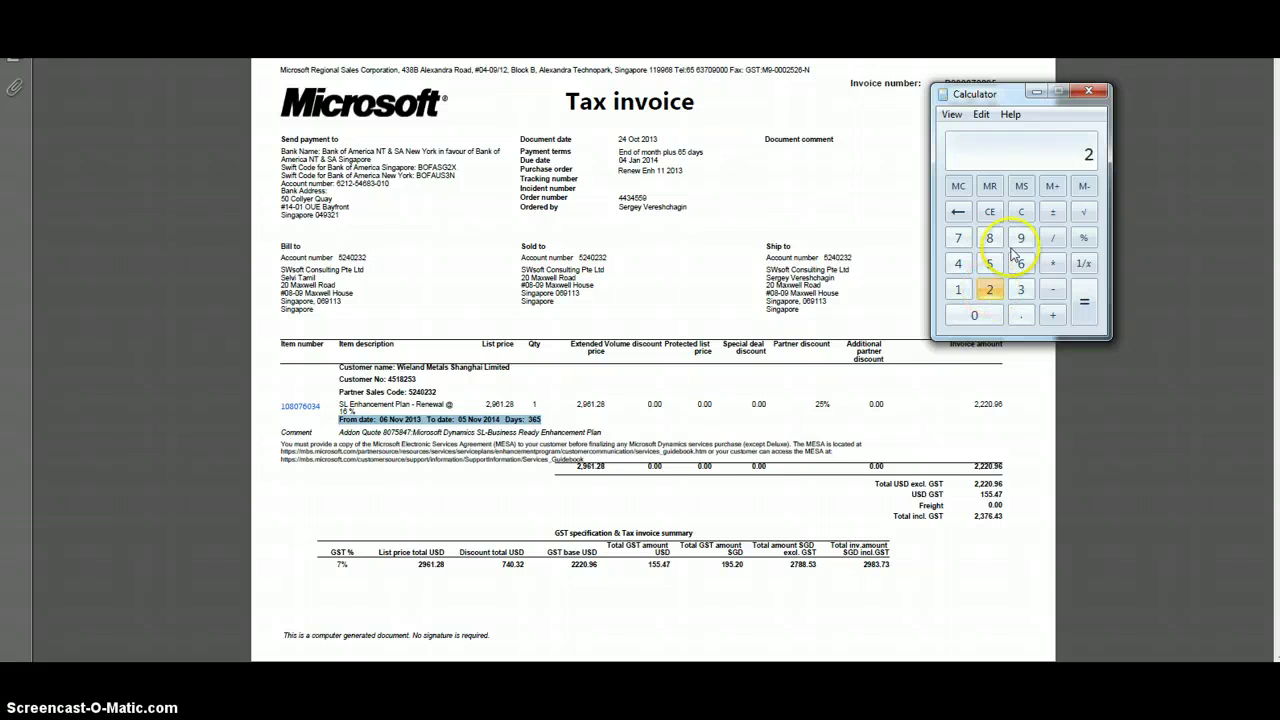
left_click(1021, 237)
left_click(990, 237)
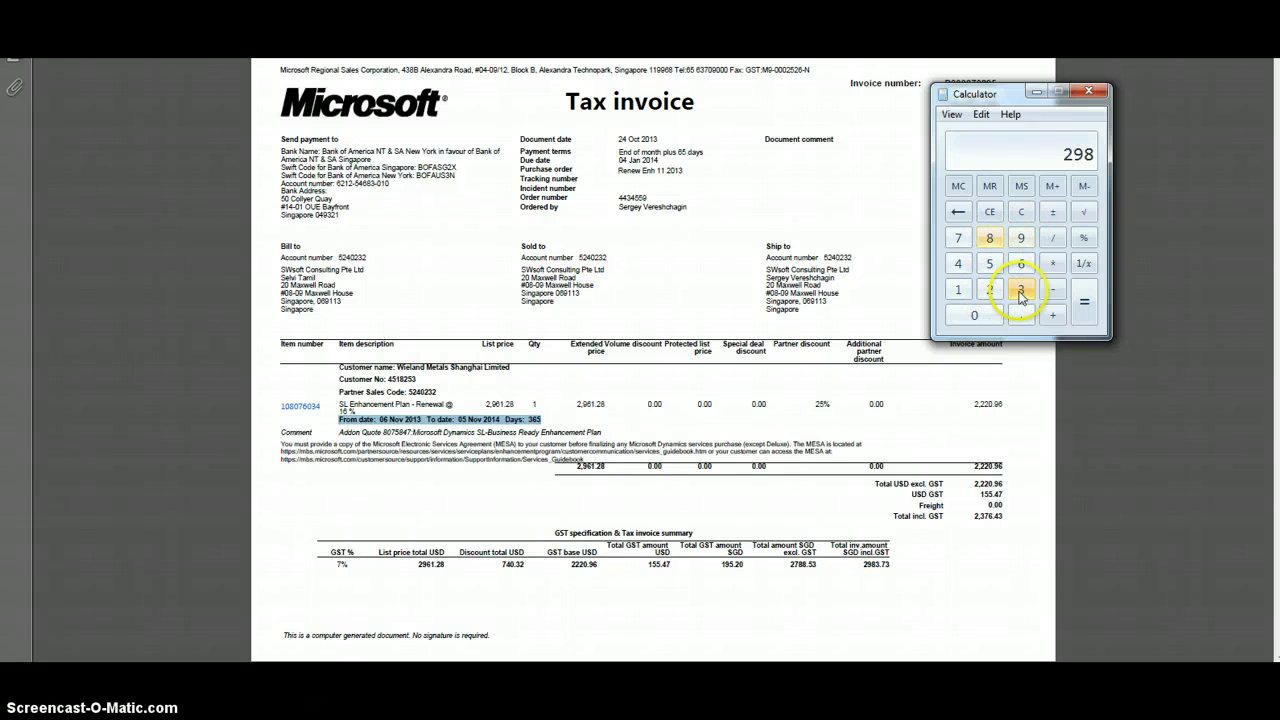
left_click(1021, 289)
left_click(1021, 315)
left_click(958, 238)
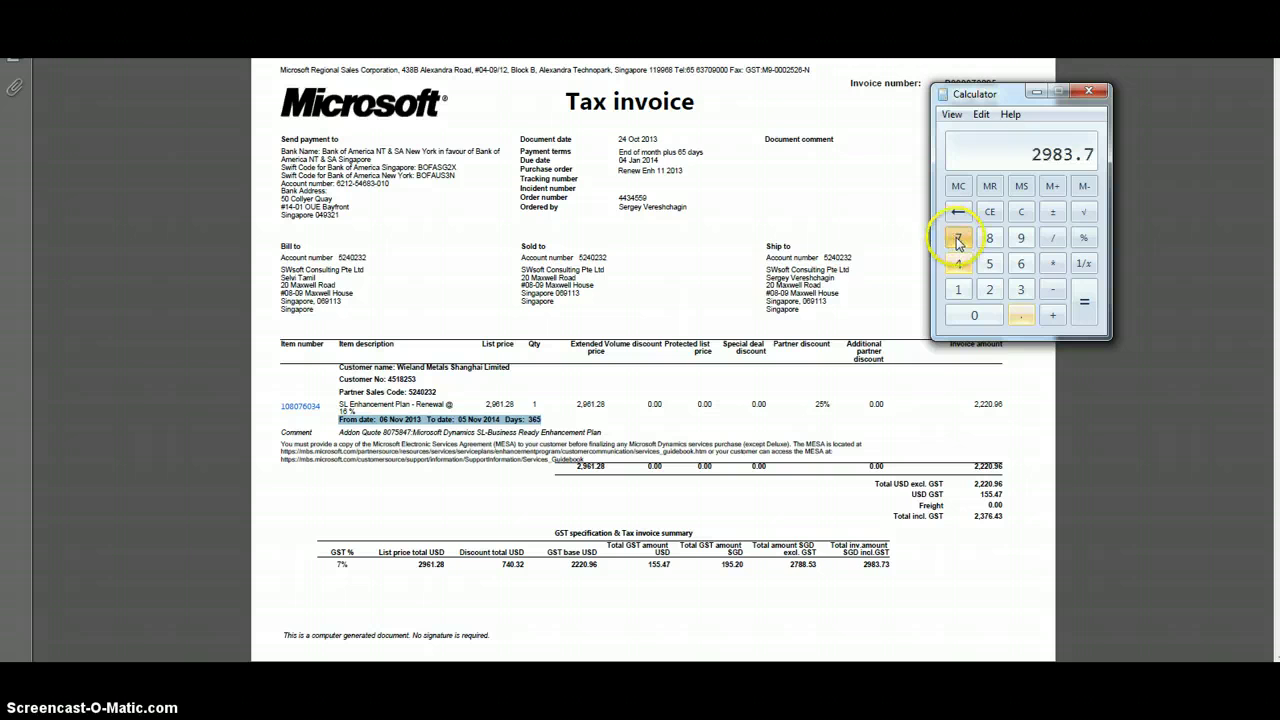
left_click(1019, 290)
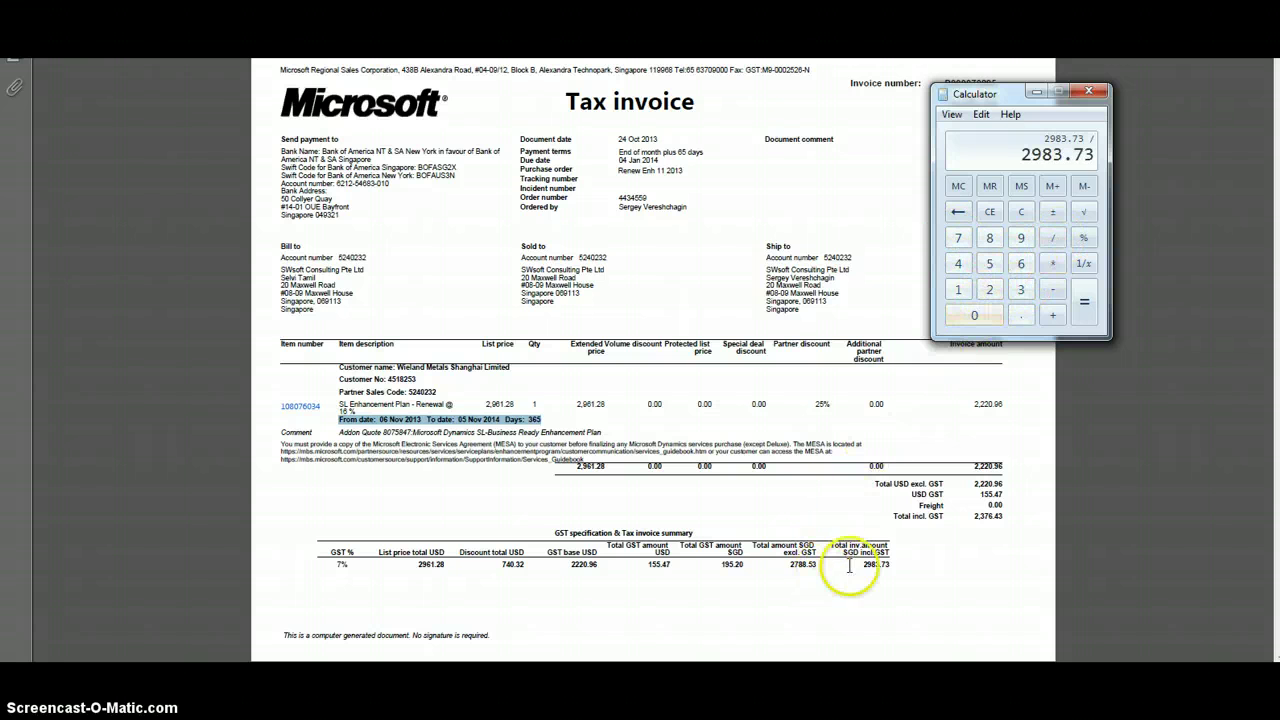
left_click(989, 289)
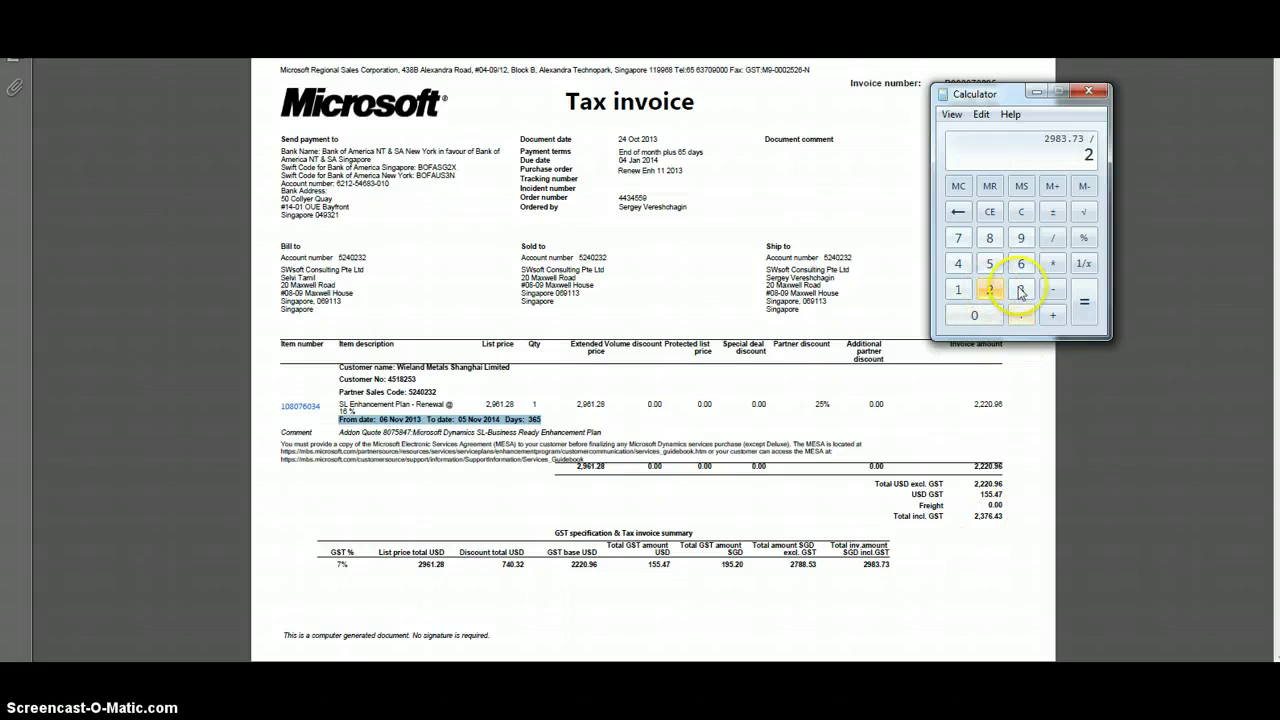
left_click(1020, 291)
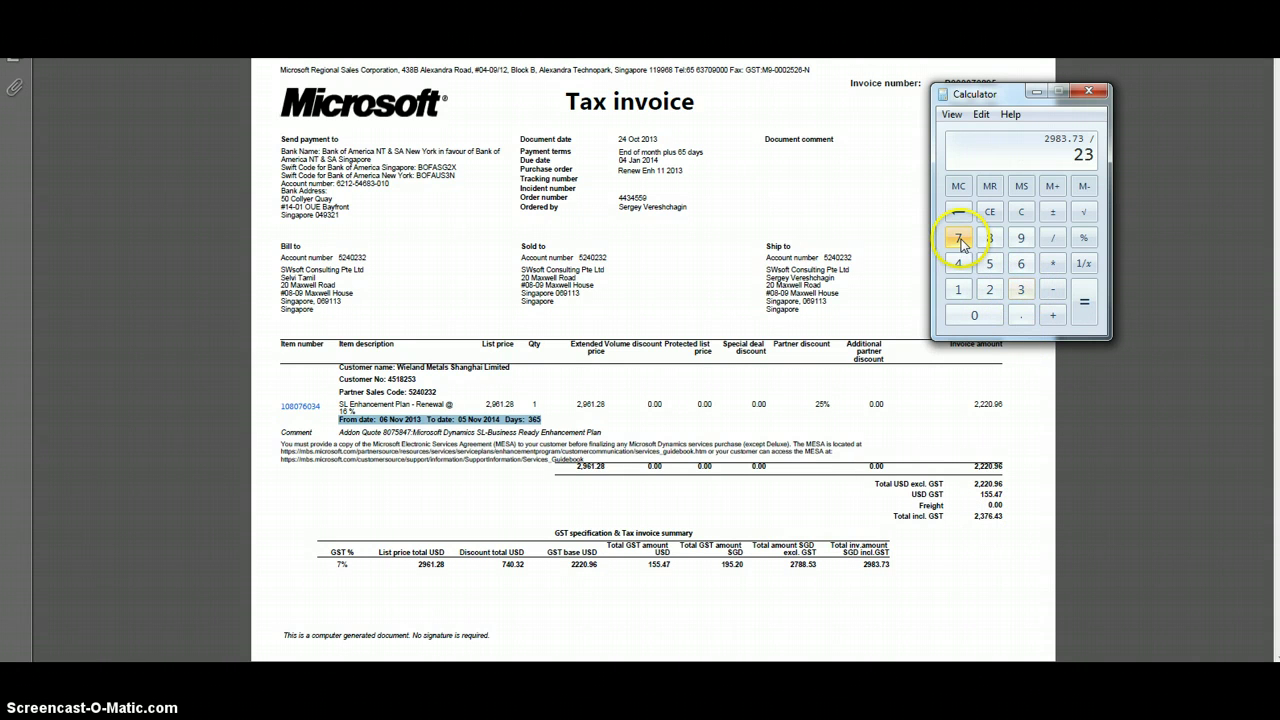
left_click(959, 241)
left_click(1021, 263)
left_click(1021, 315)
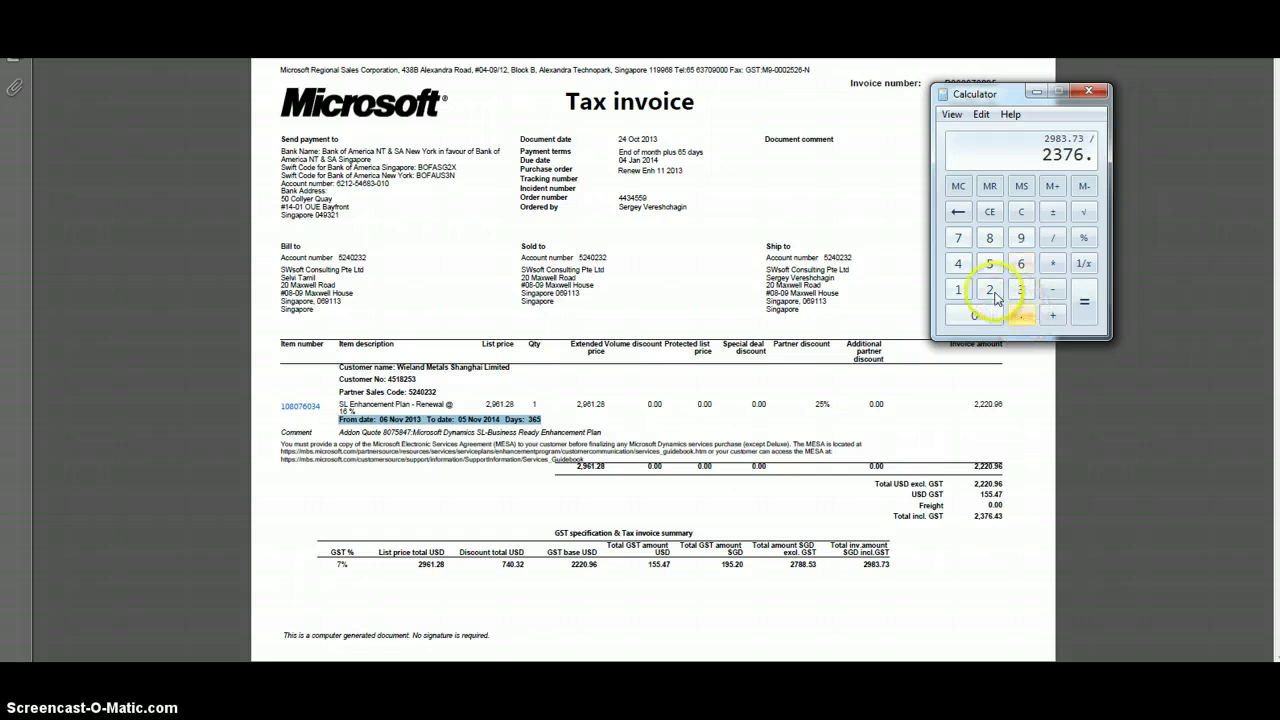
left_click(958, 263)
left_click(1020, 289)
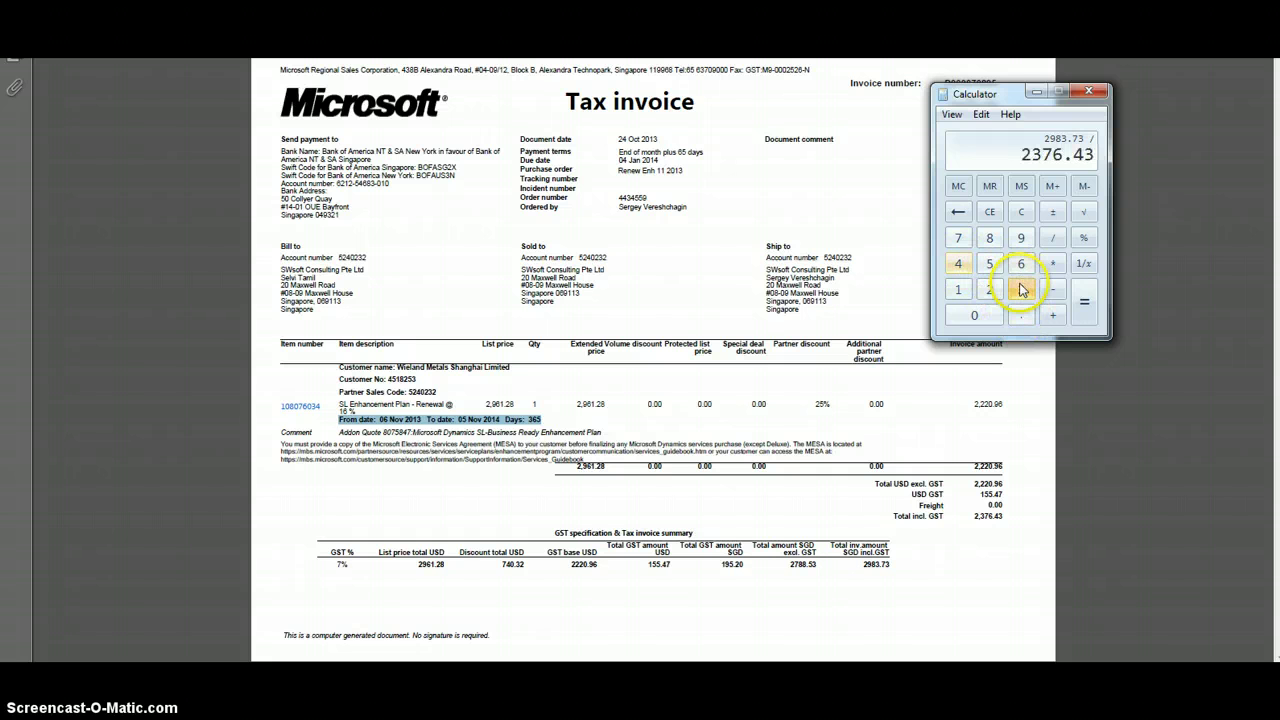
left_click(1090, 303)
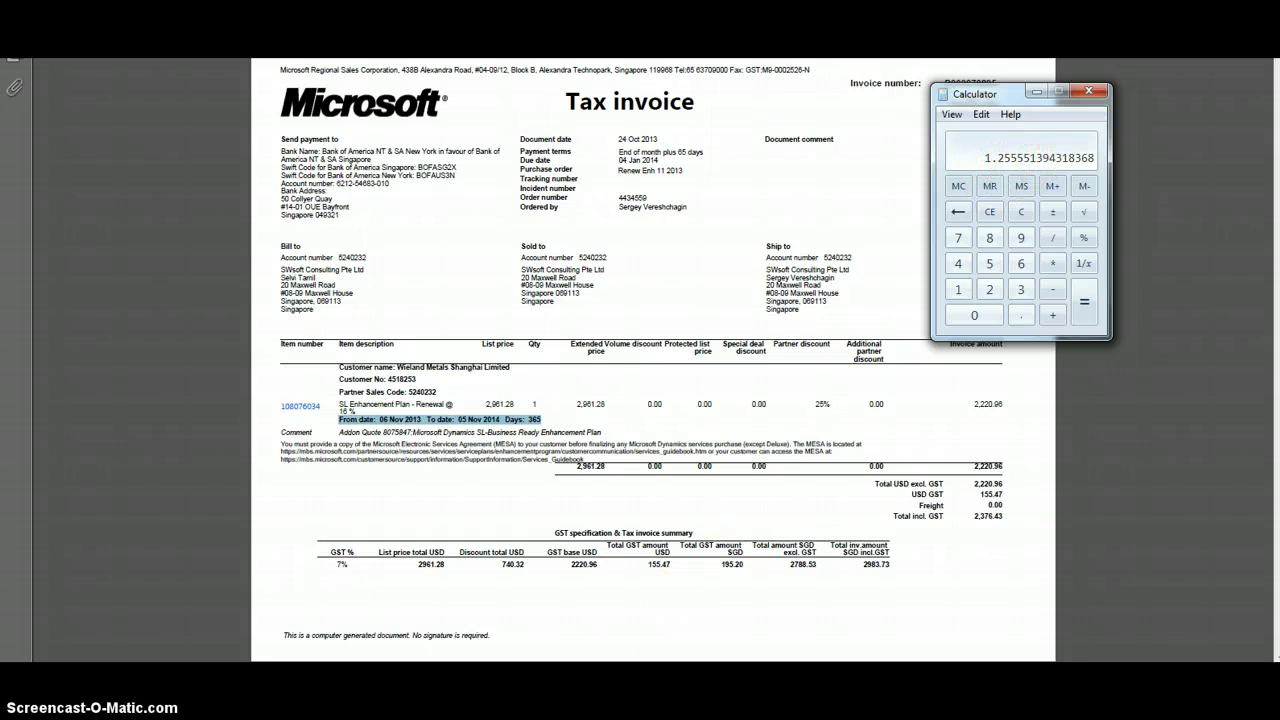
Check the document date on the invoice PDF and set the bill's date to 24/10/2013
key("alt+Tab")
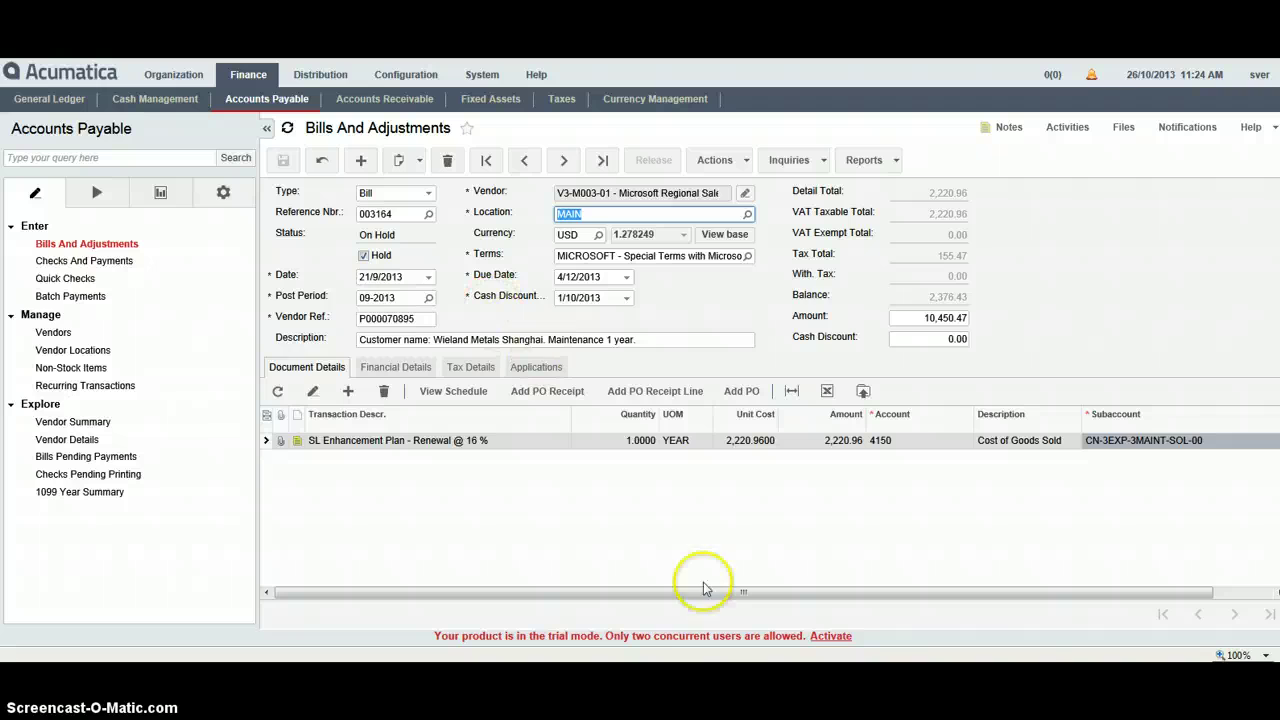
key("alt+Tab")
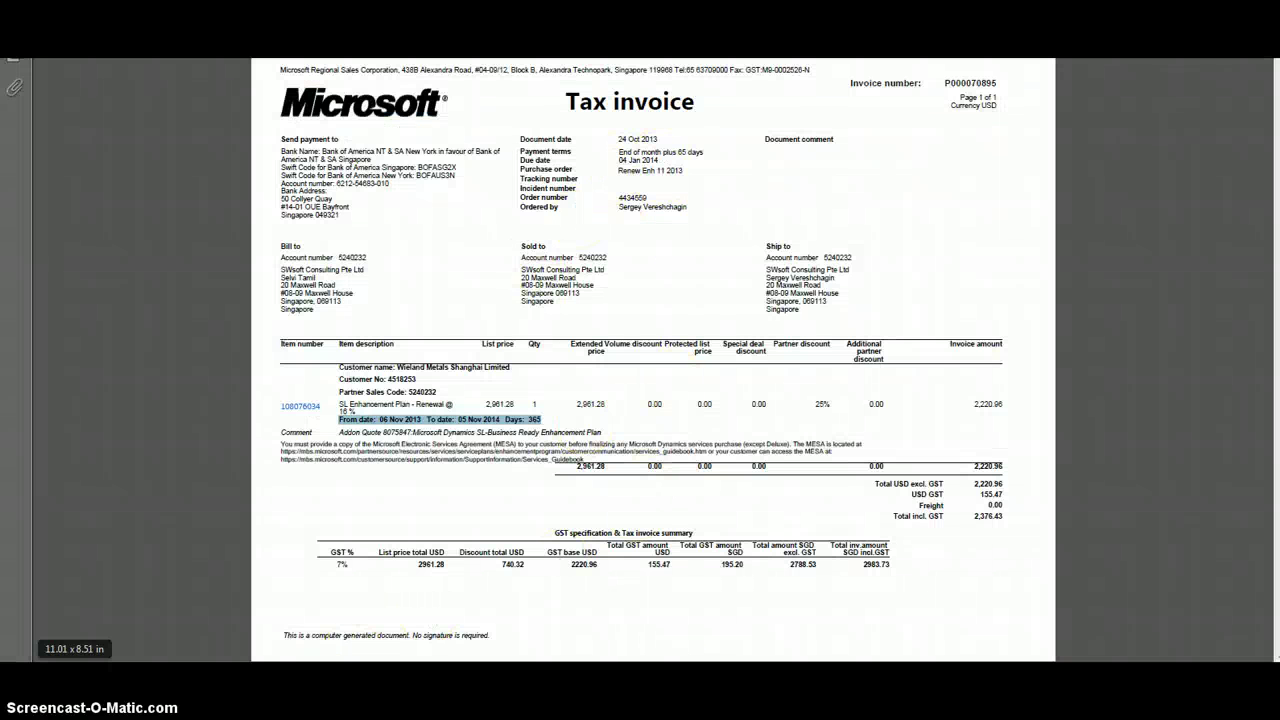
key("alt+Tab")
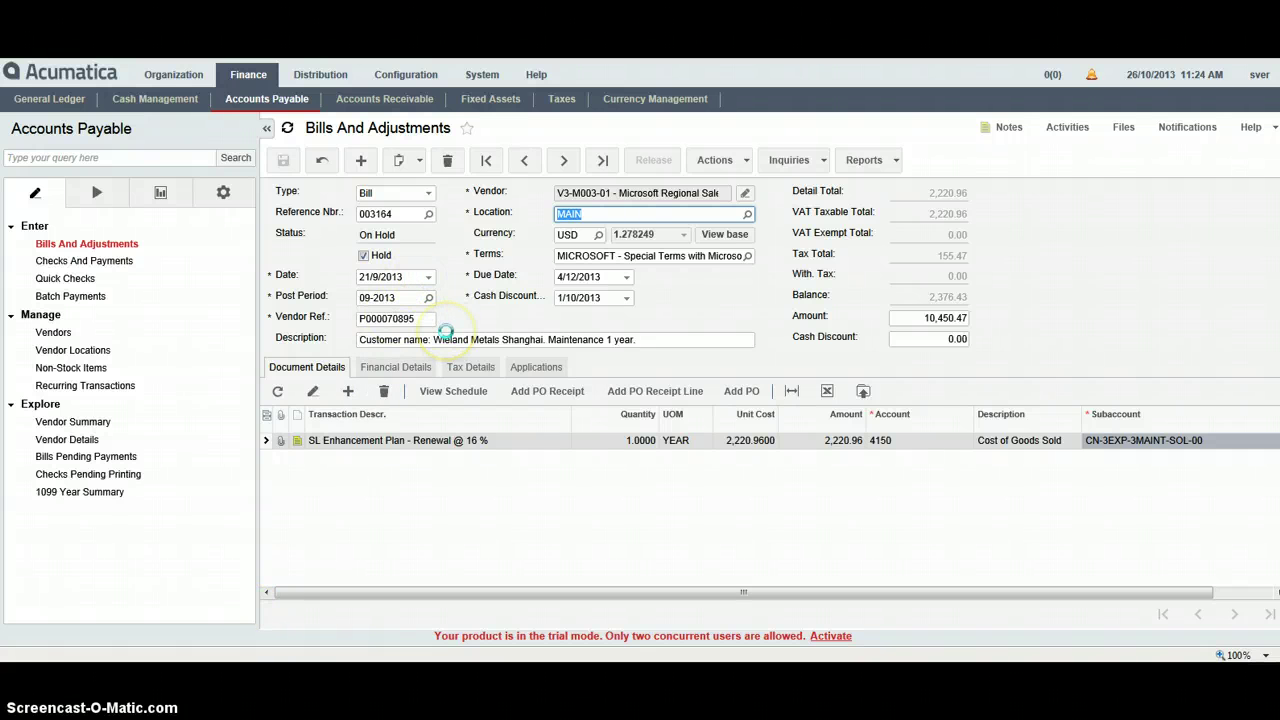
left_click(428, 277)
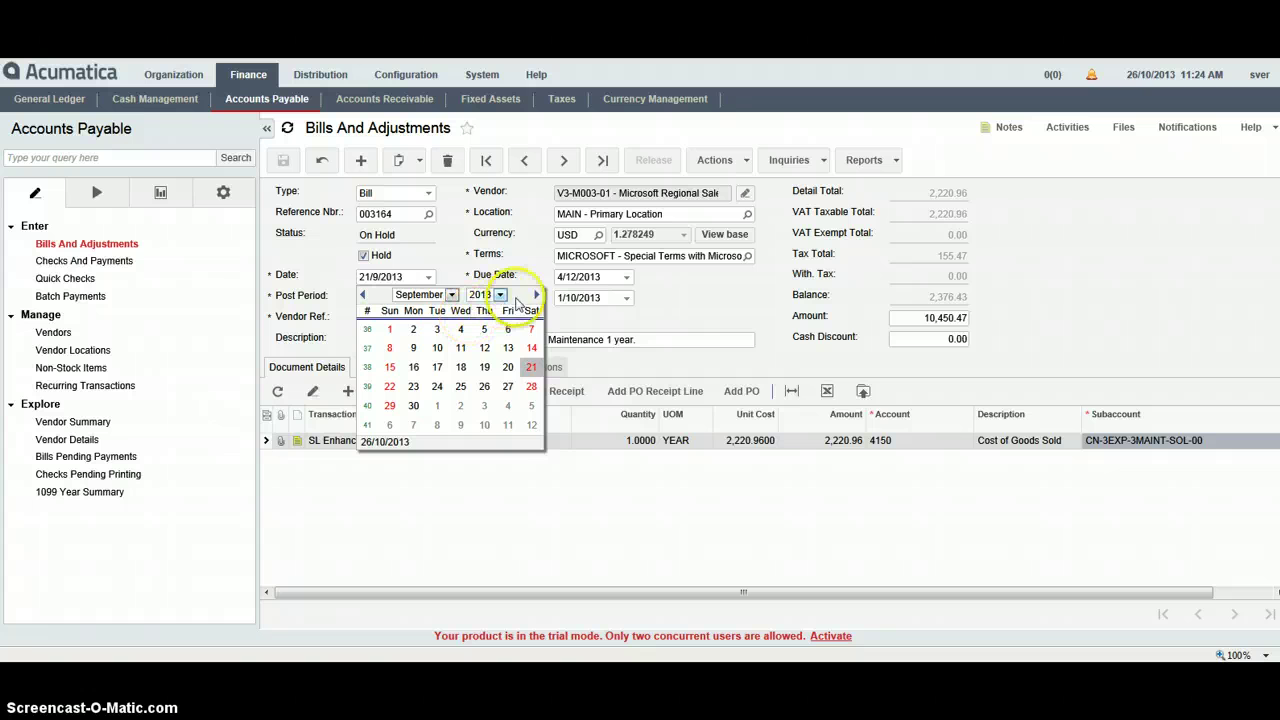
left_click(536, 294)
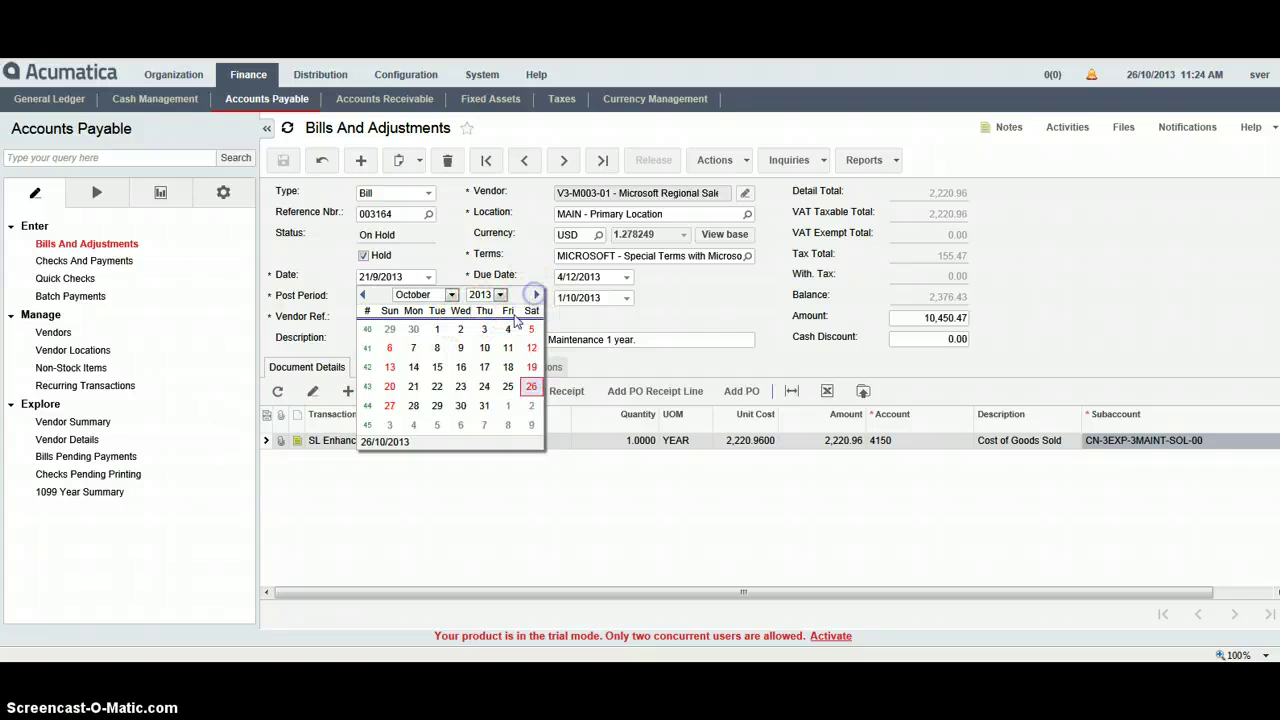
left_click(484, 387)
left_click(408, 298)
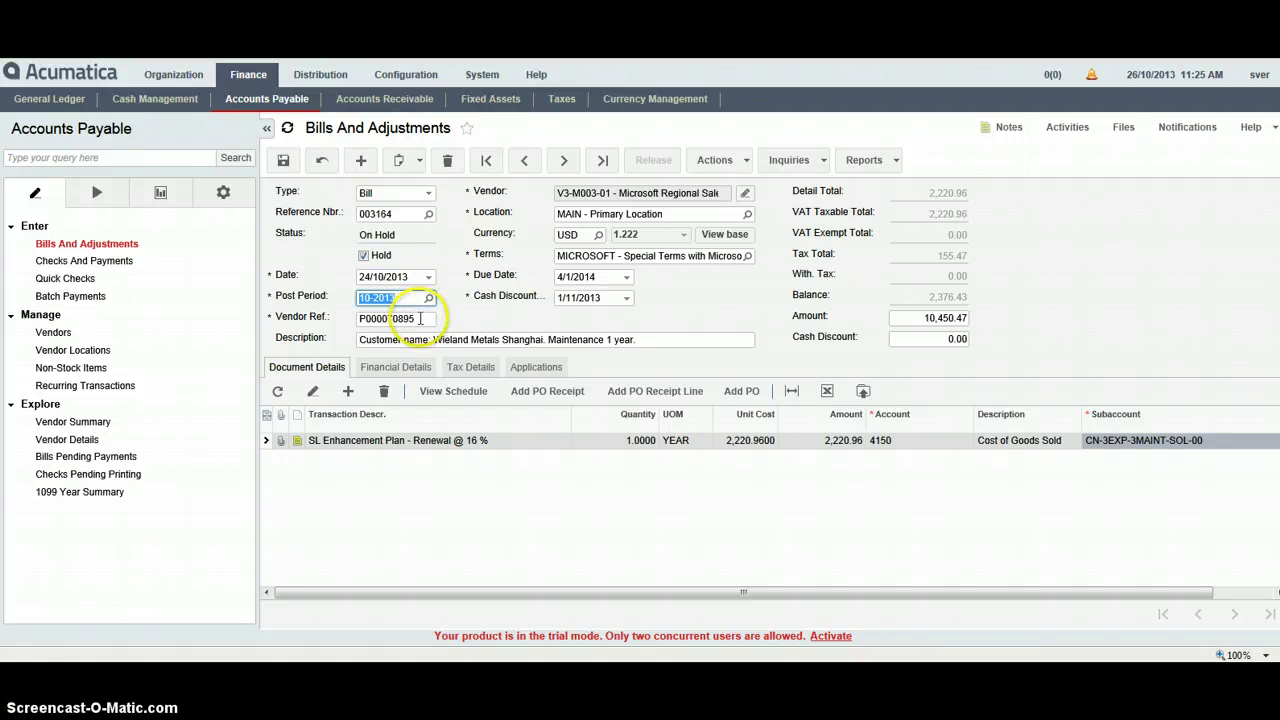
Override the bill's currency rate with 1.255555 SGD per USD, using the calculated result, and save the bill
left_click(684, 237)
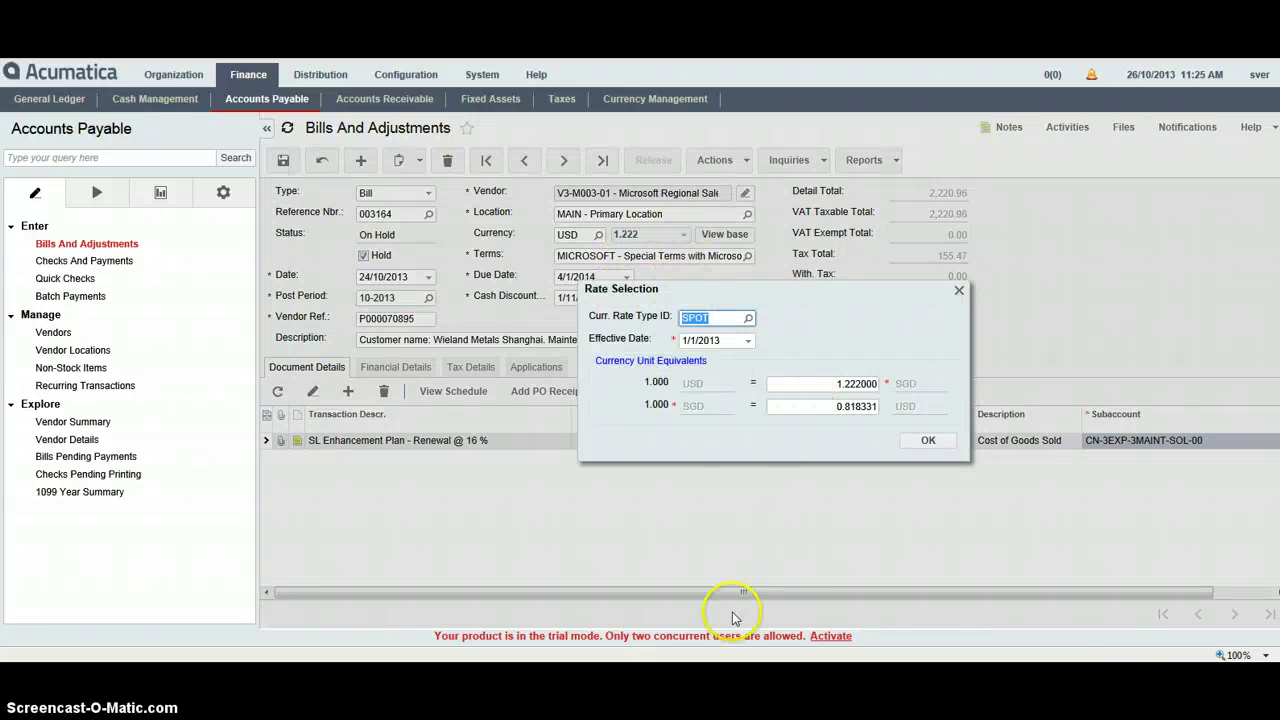
key("alt+Tab")
key("alt+Tab")
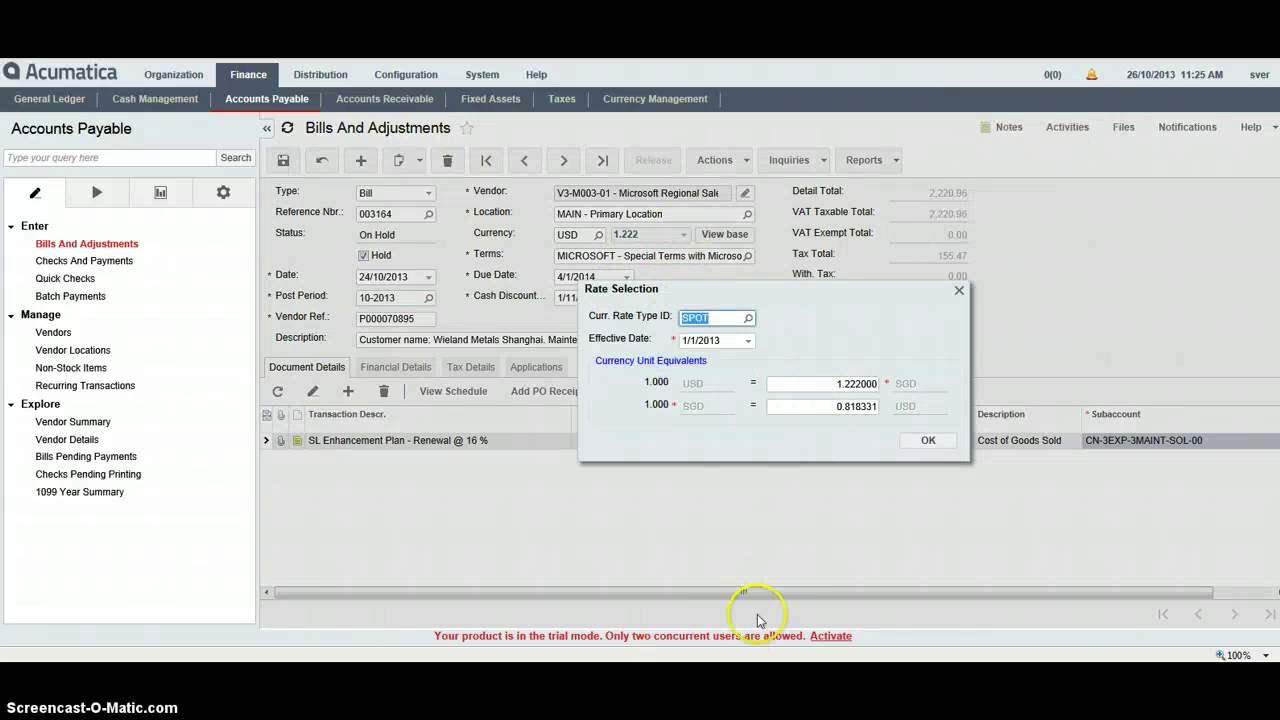
left_click(843, 385)
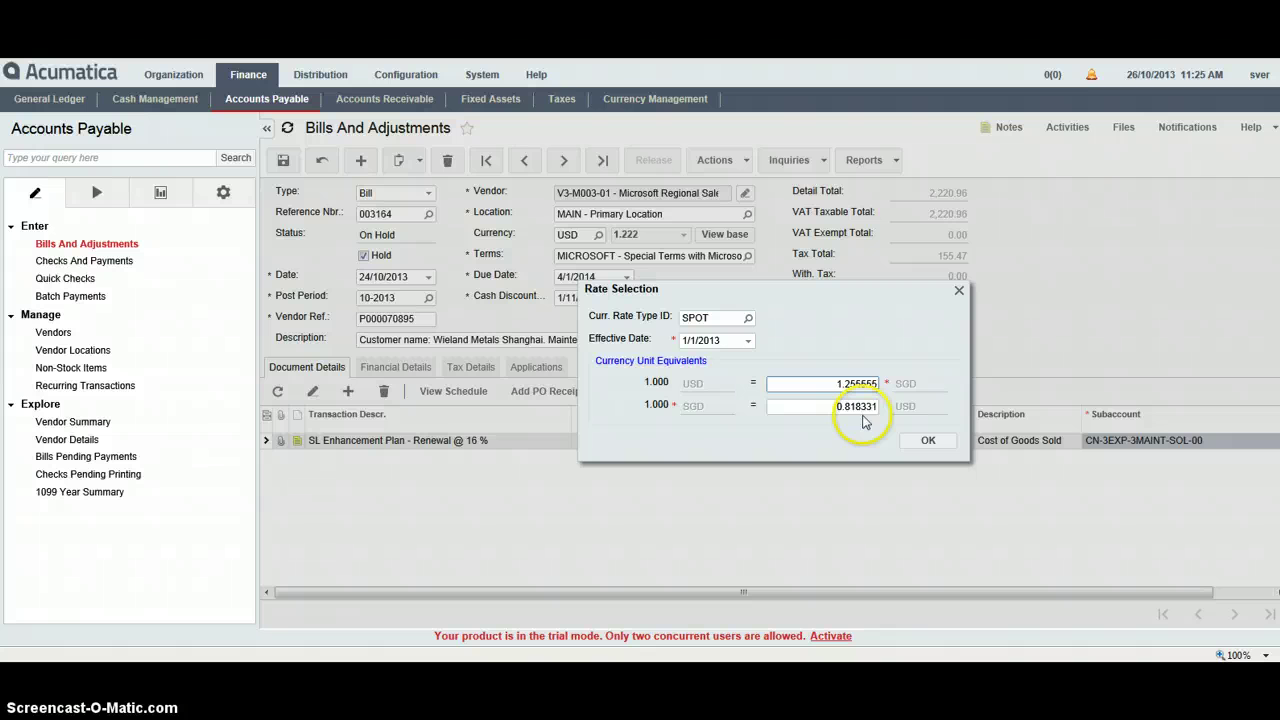
left_click(928, 443)
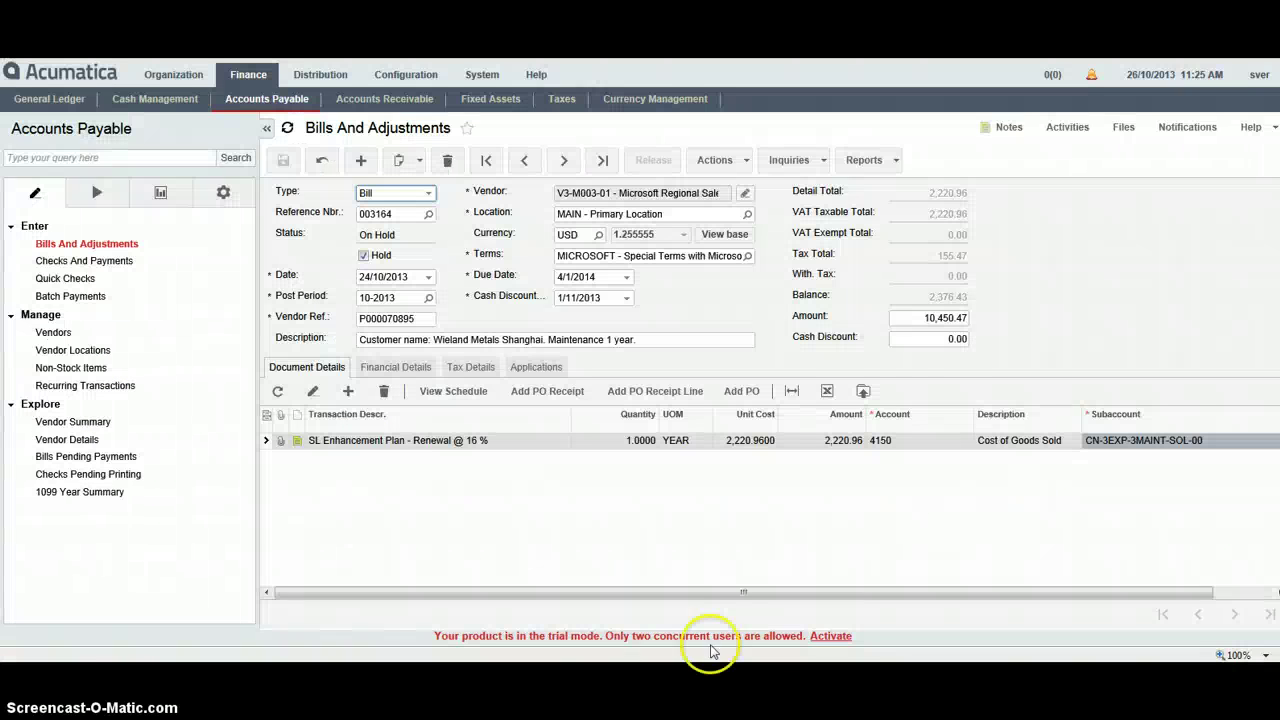
Set the bill's control amount to 2,376.43 USD and save the bill
left_click(933, 318)
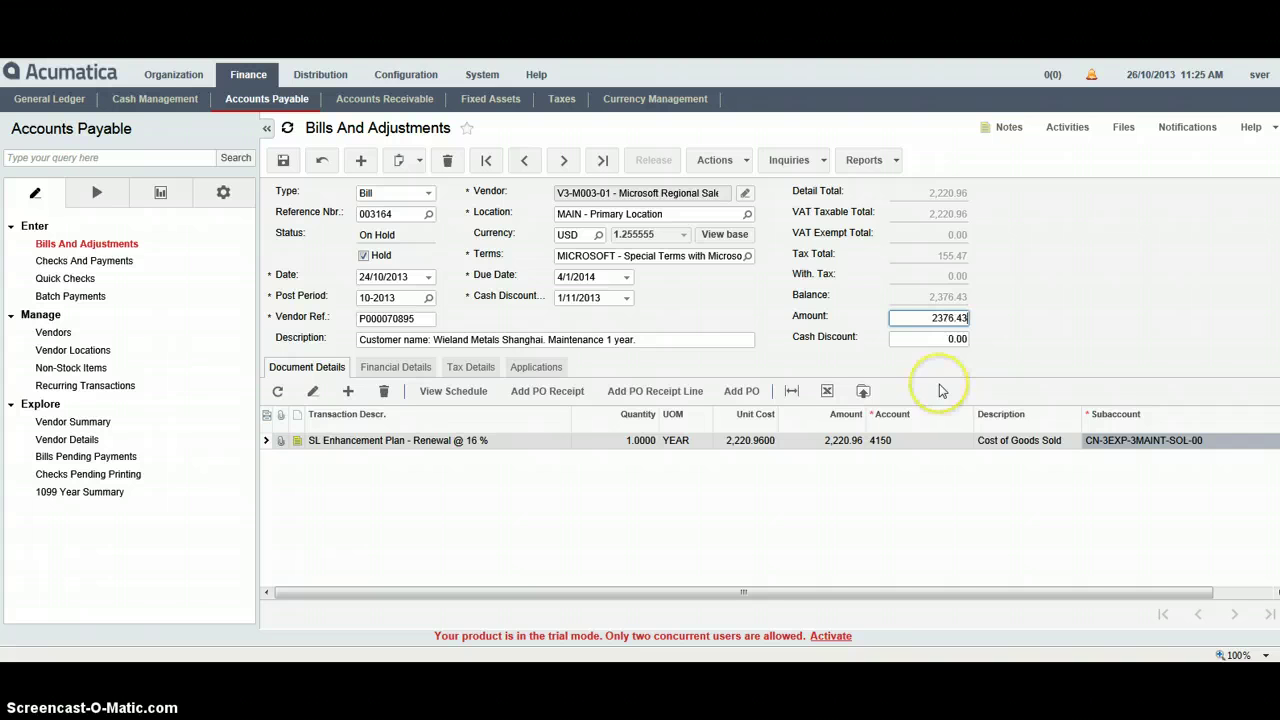
left_click(283, 160)
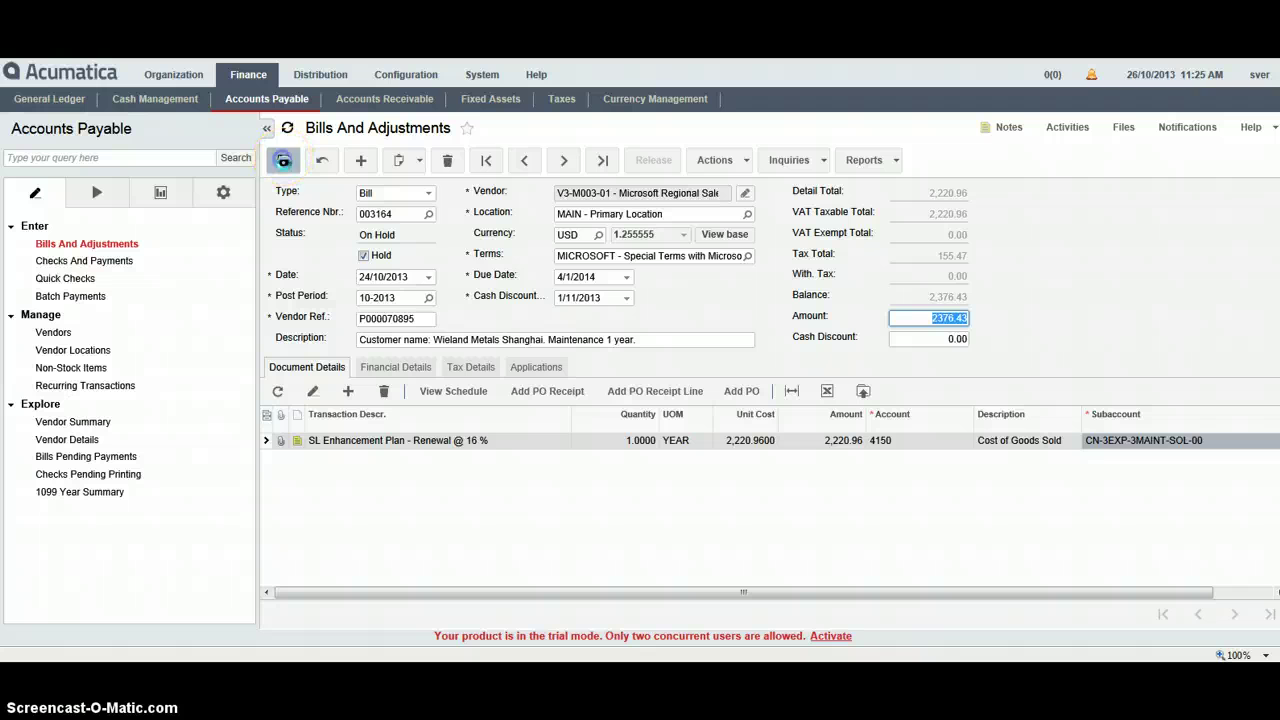
View the bill's tax details in the base currency and compare the SGD taxable, tax and total amounts with the PDF invoice
left_click(470, 367)
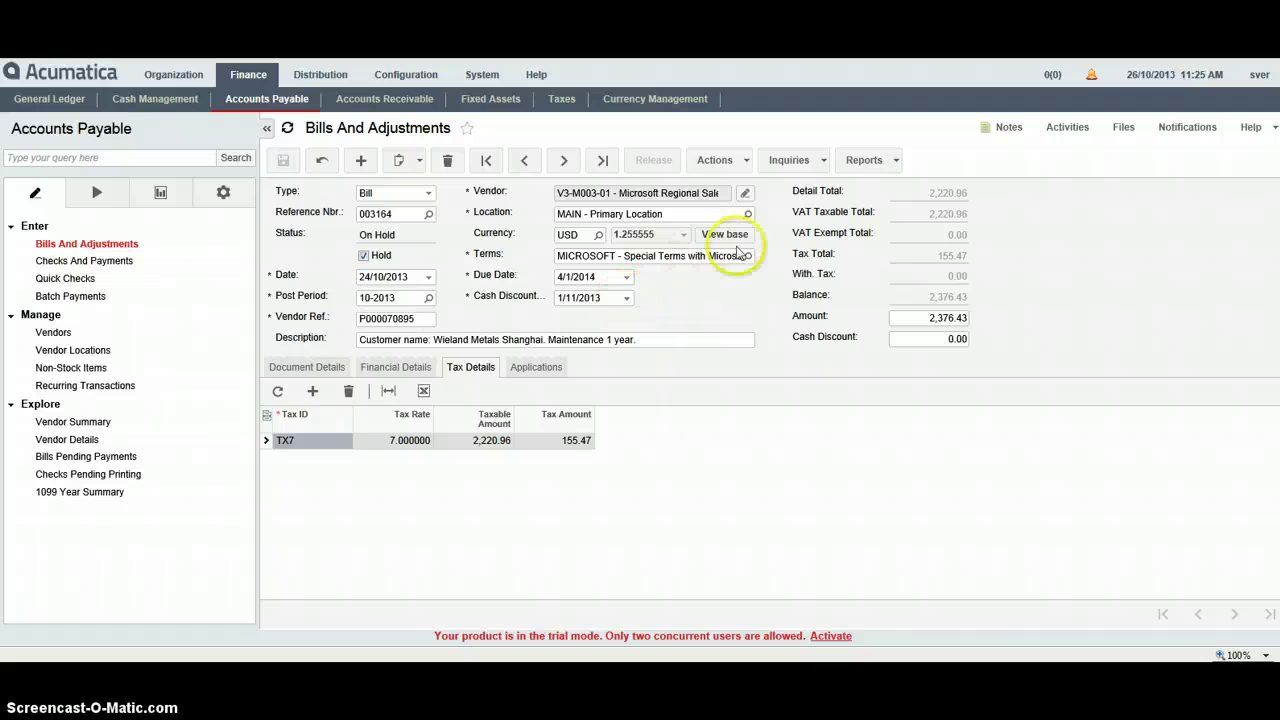
left_click(725, 236)
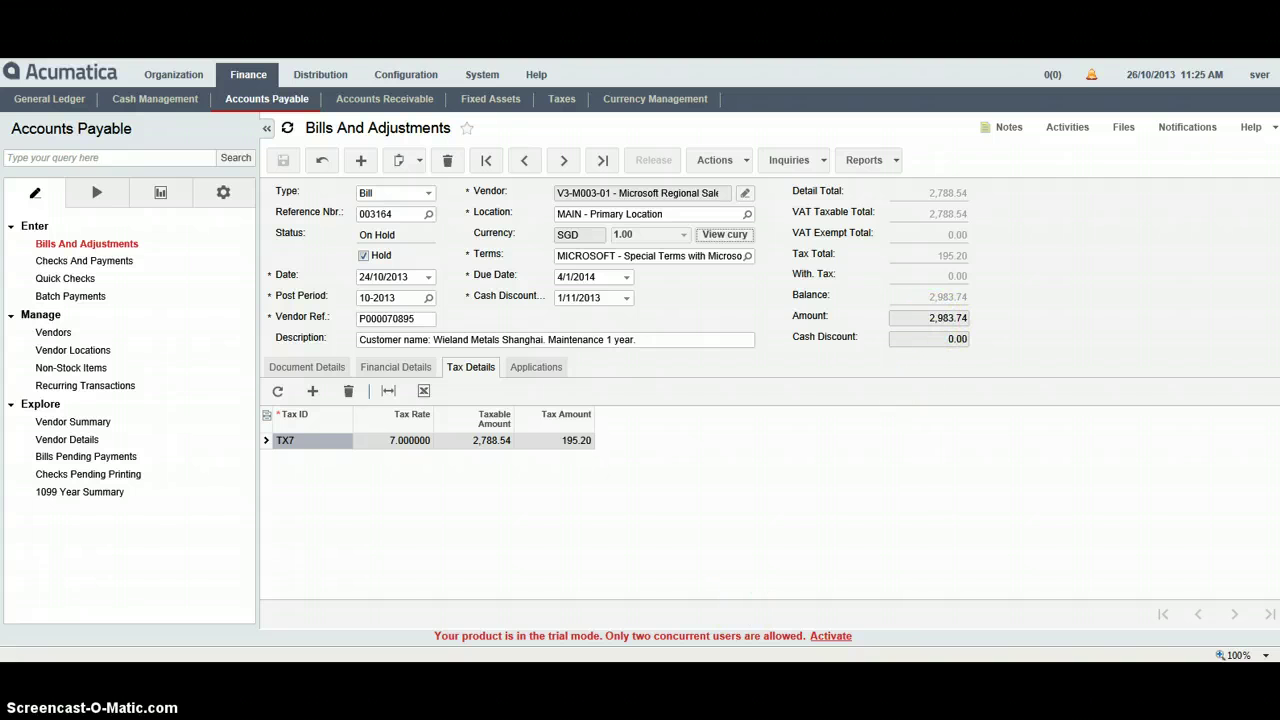
key("alt+Tab")
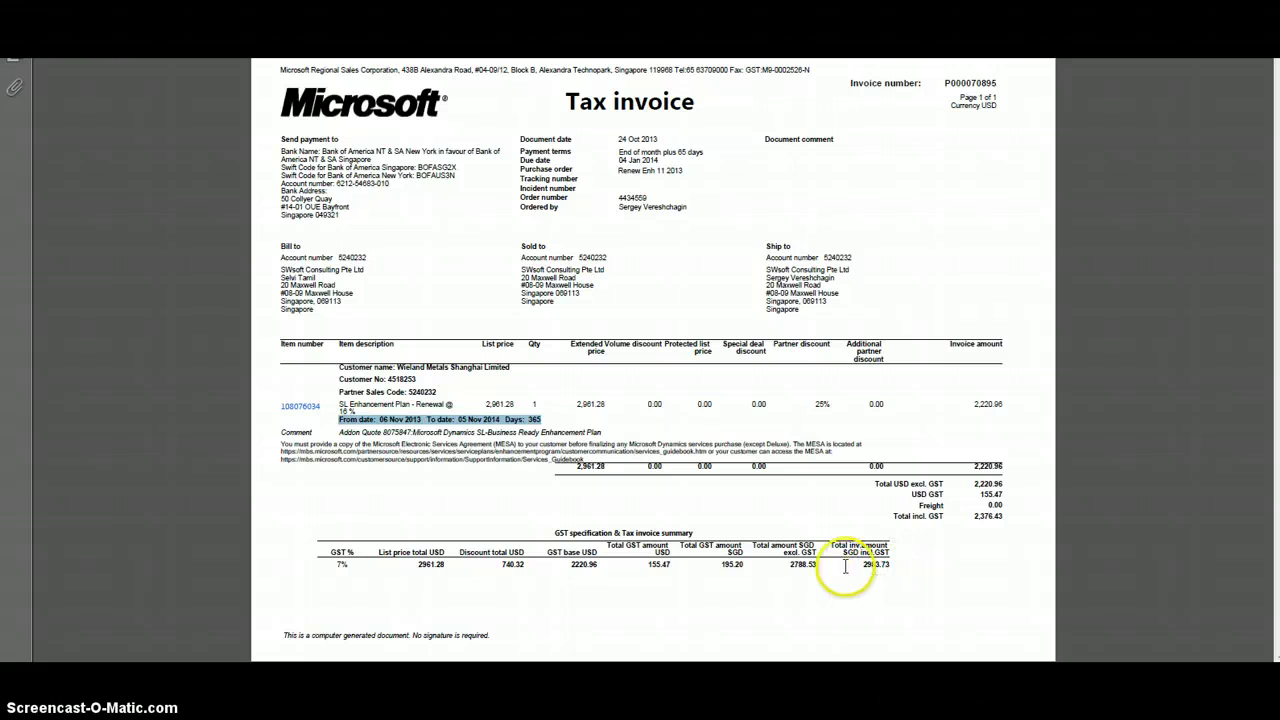
mouse_move(682, 690)
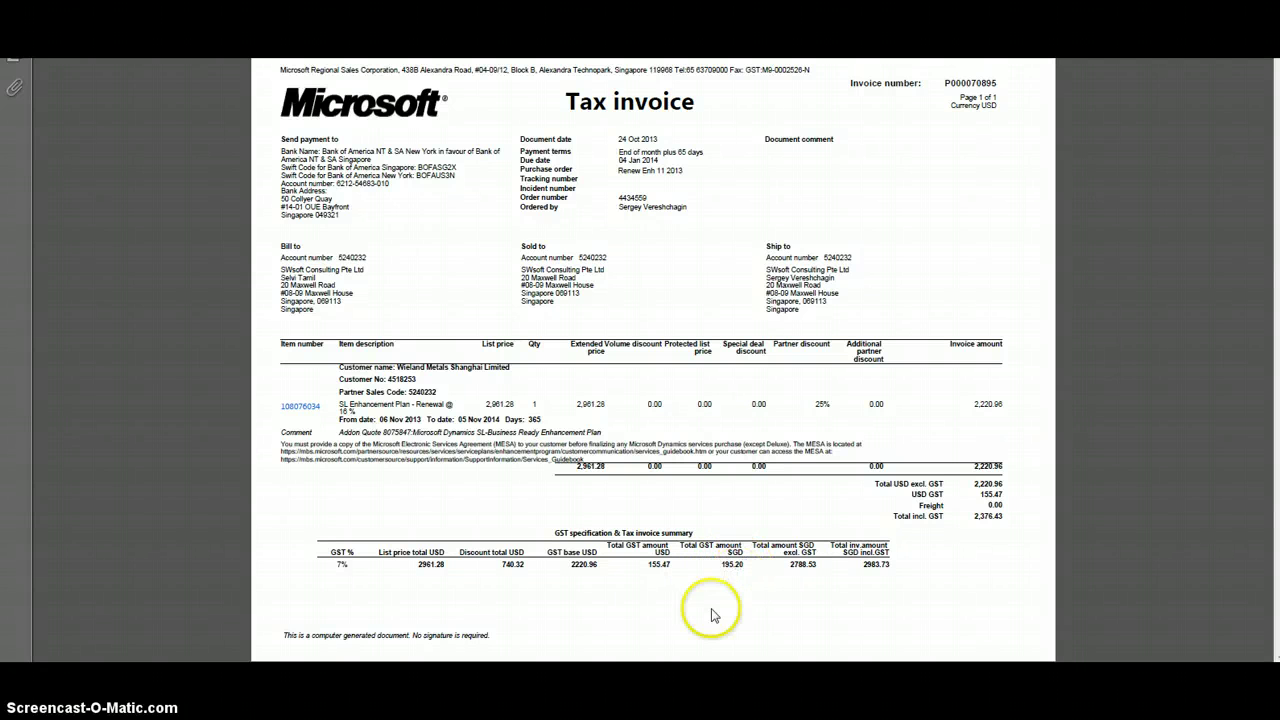
key("alt+Tab")
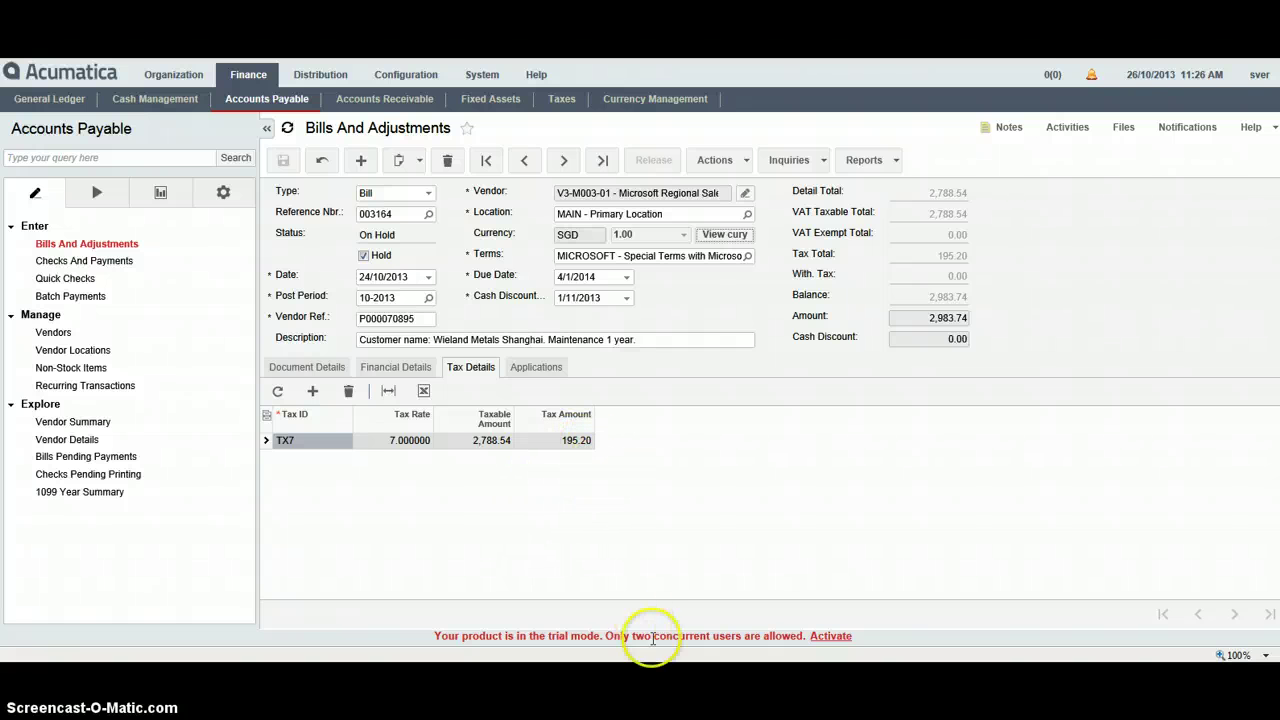
key("alt+Tab")
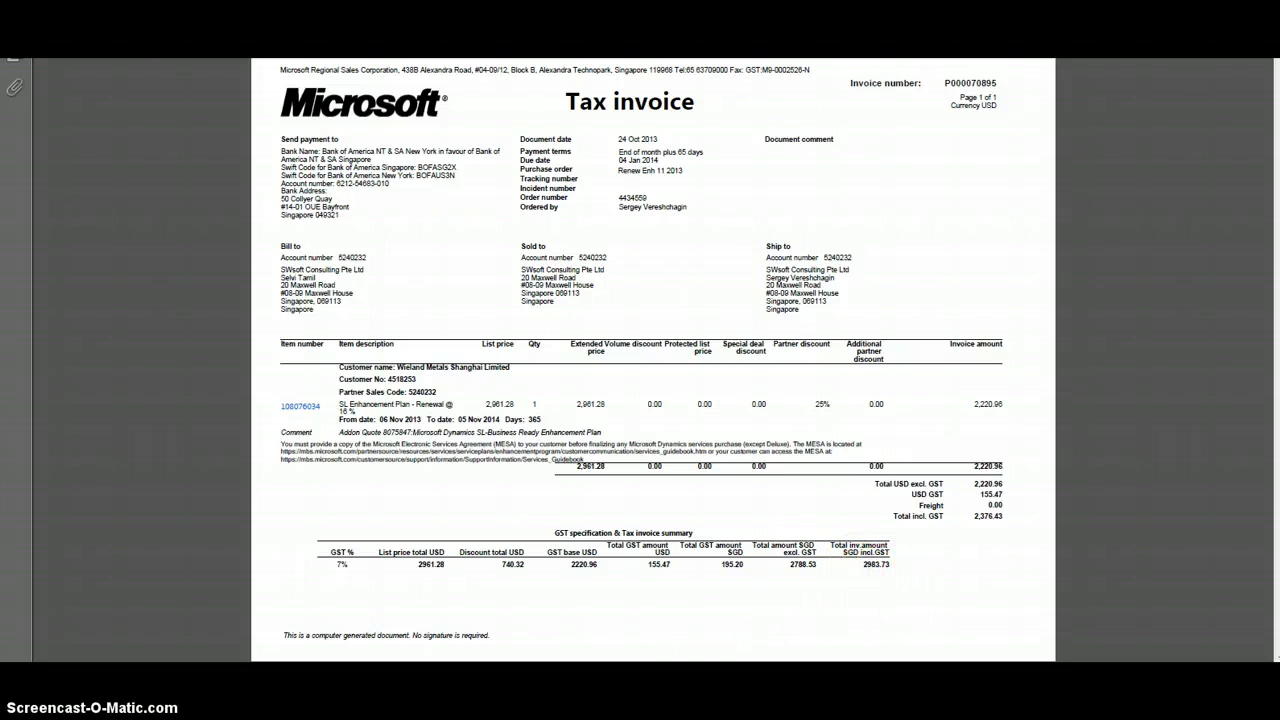
key("alt+Tab")
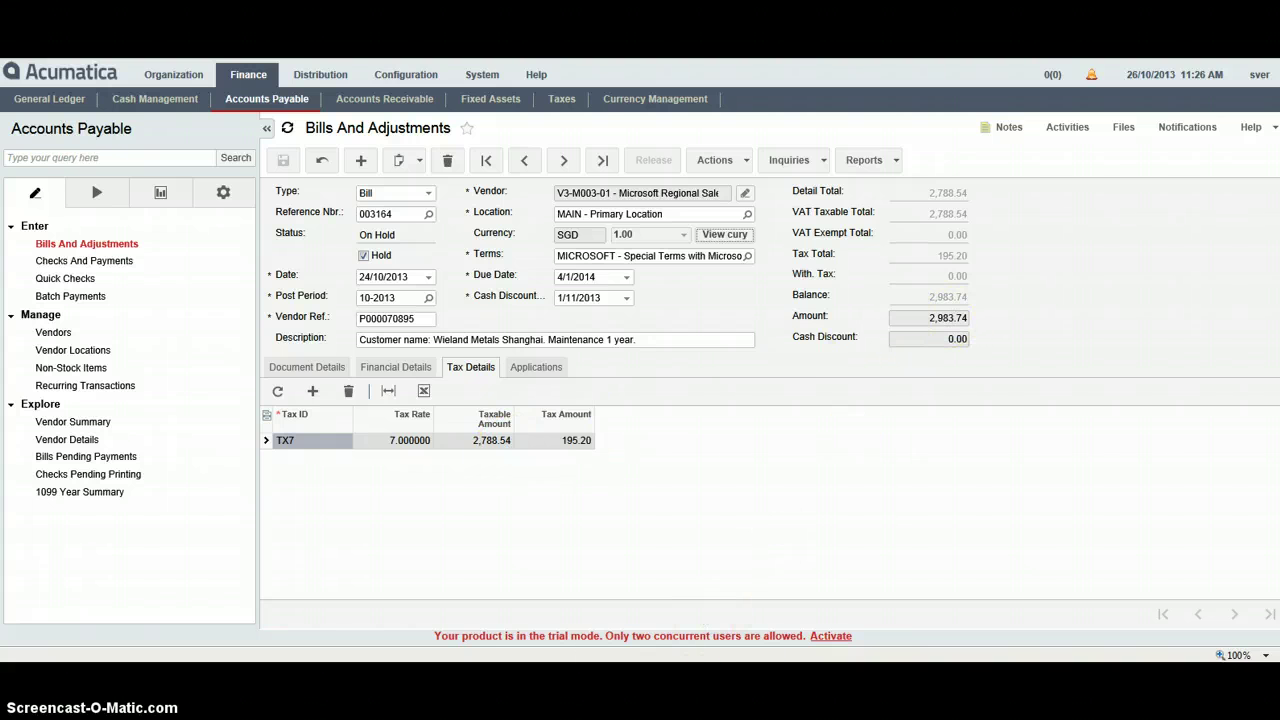
key("alt+Tab")
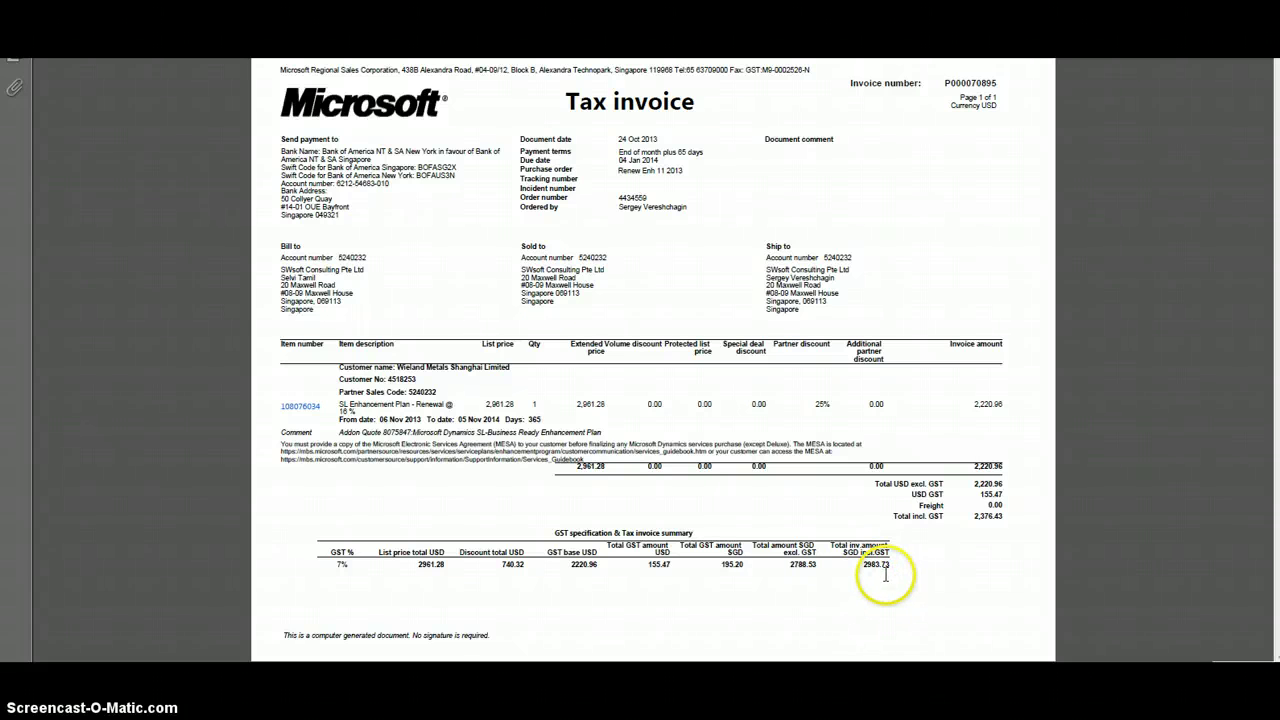
key("alt+Tab")
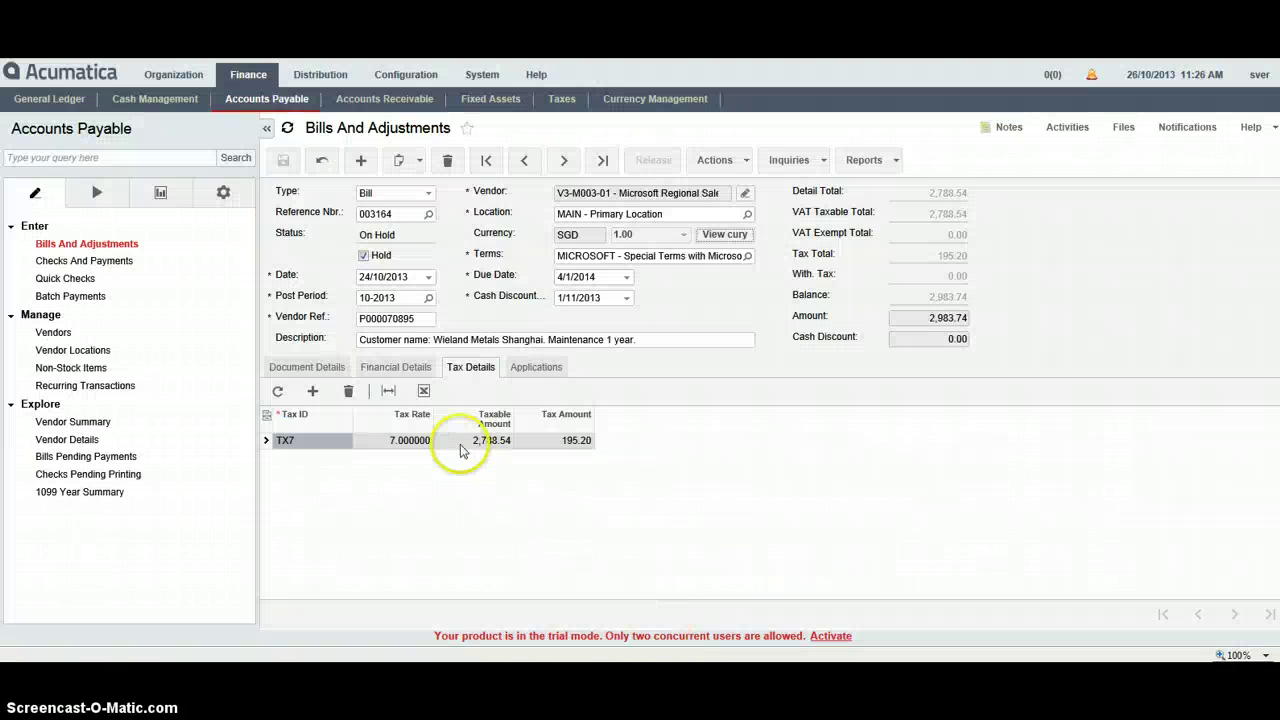
Return the bill to its USD view, recheck the Calculator result and set the currency rate to 1.255554 SGD per USD
left_click(480, 450)
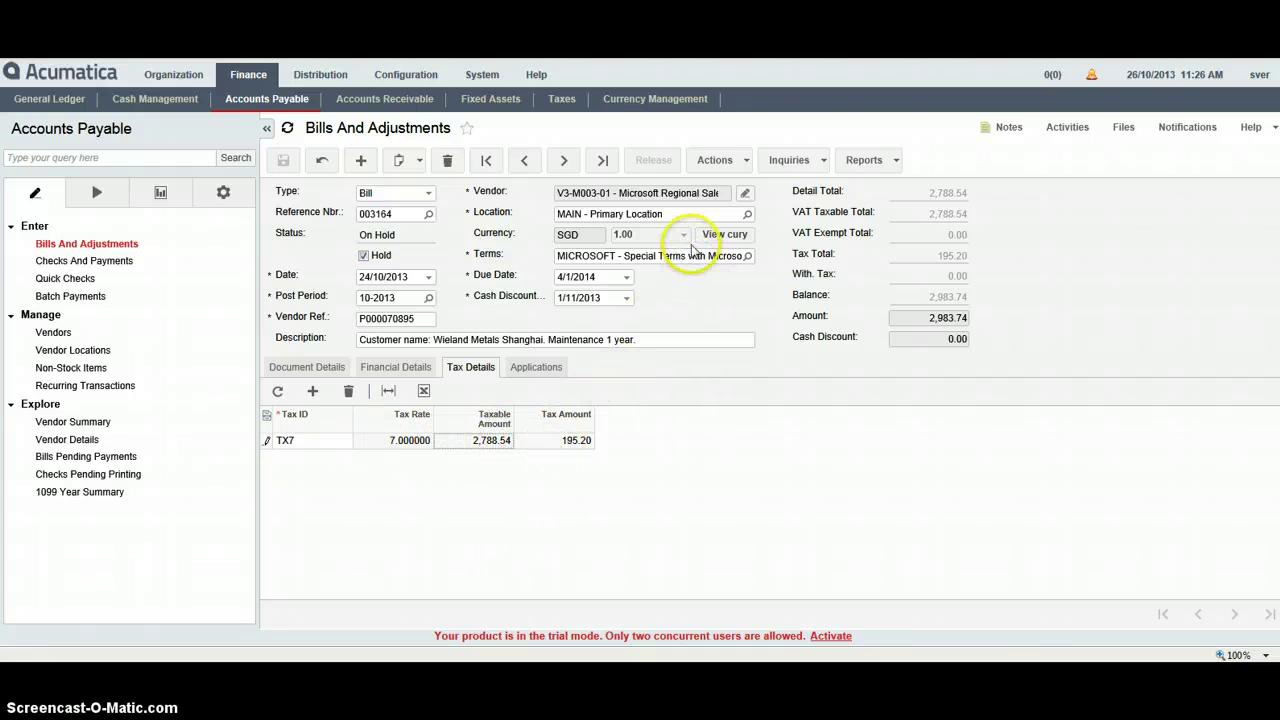
left_click(686, 241)
left_click(720, 234)
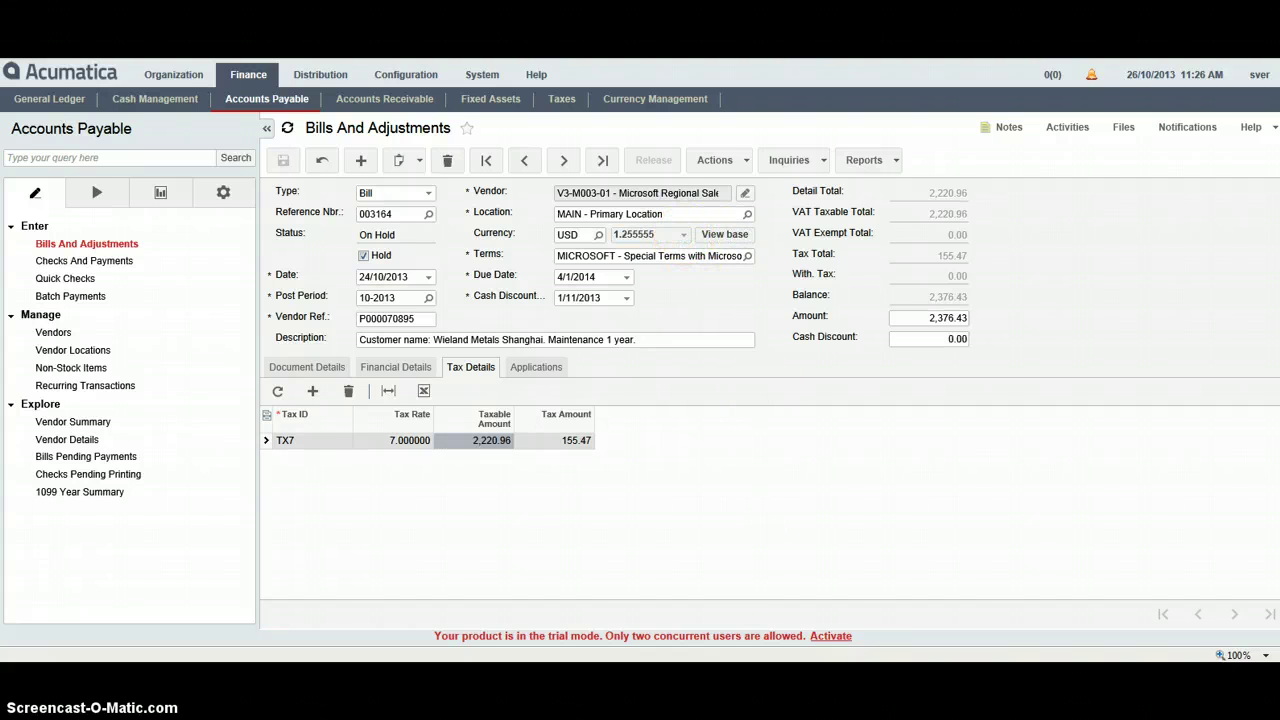
key("alt+Tab")
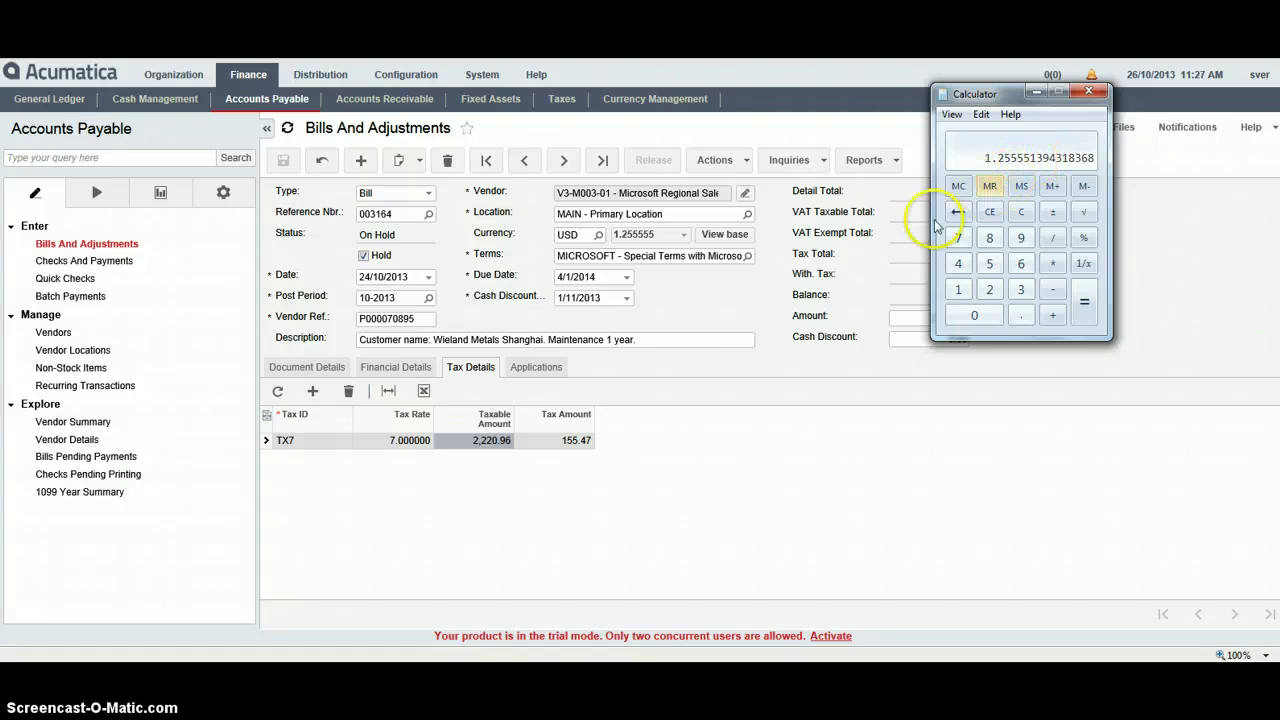
left_click(680, 234)
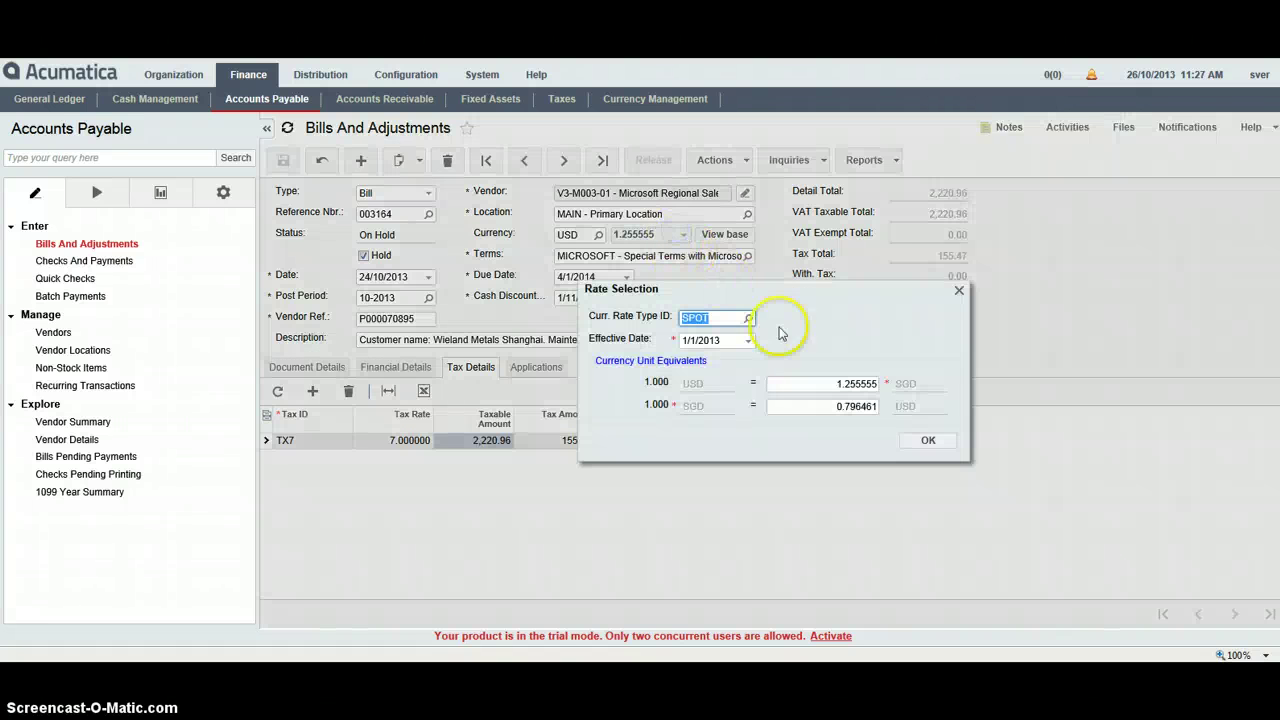
left_click(864, 389)
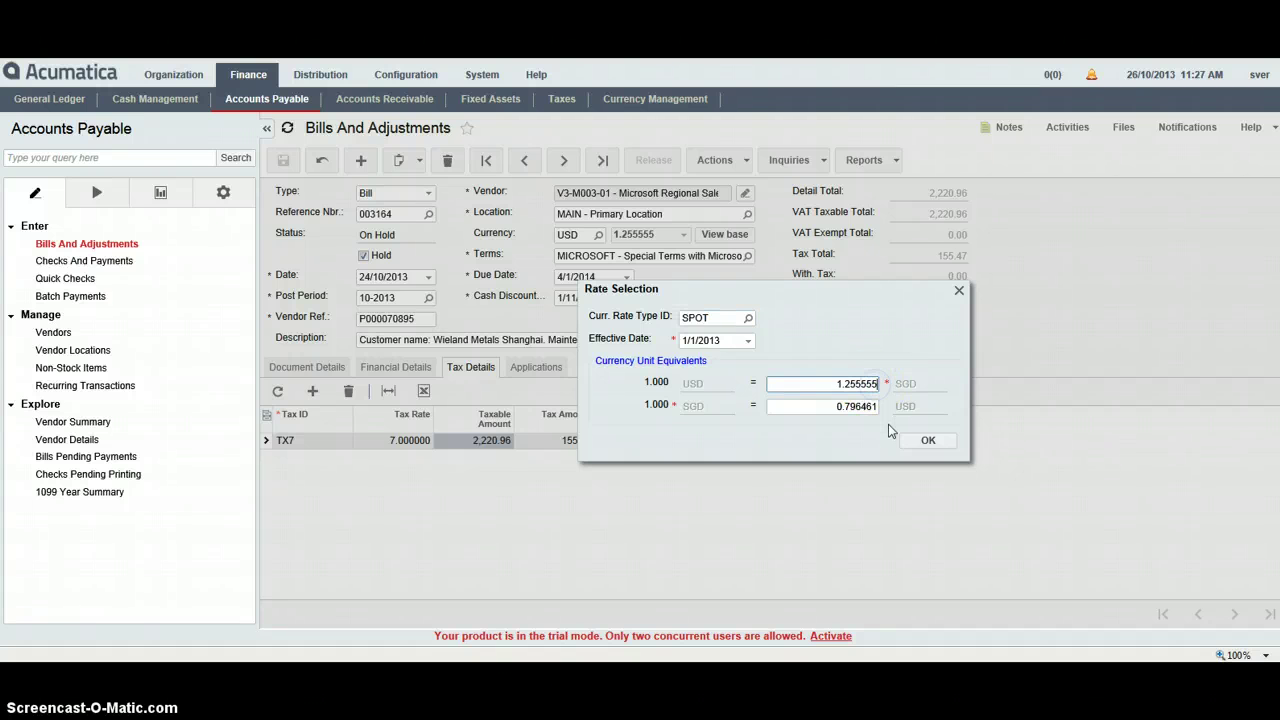
key("BackSpace")
type("4")
left_click(914, 438)
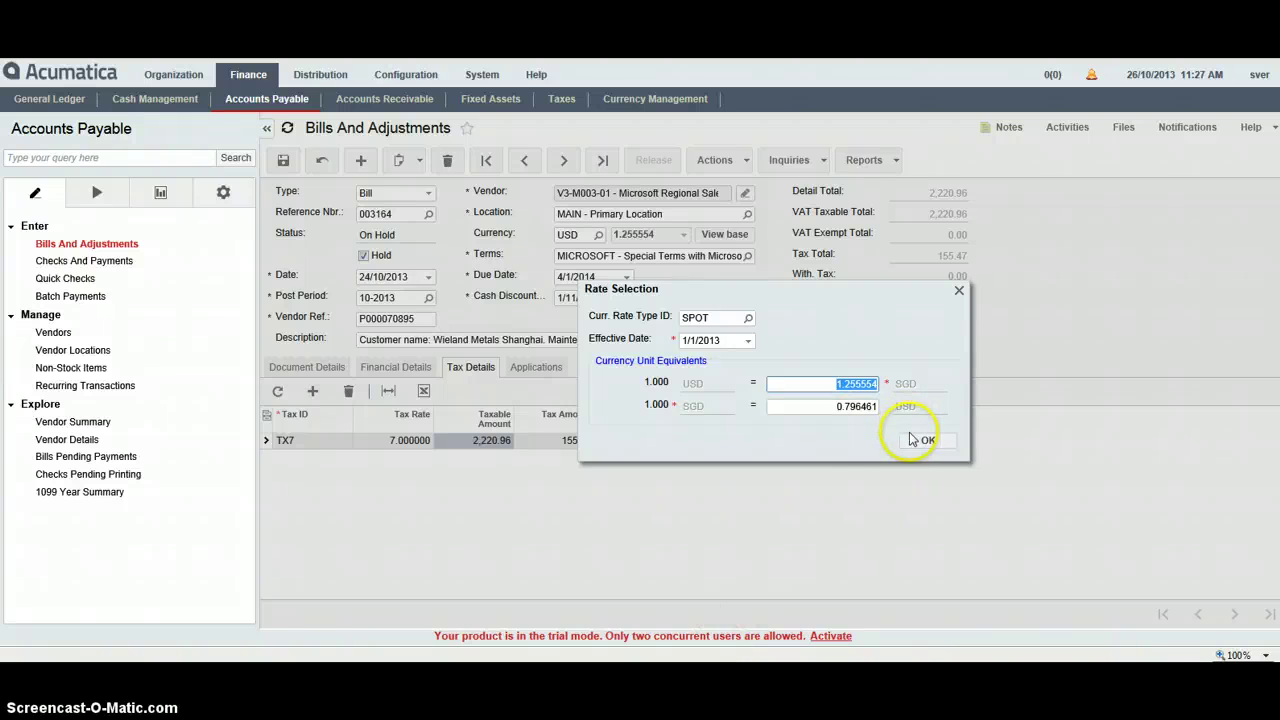
left_click(920, 438)
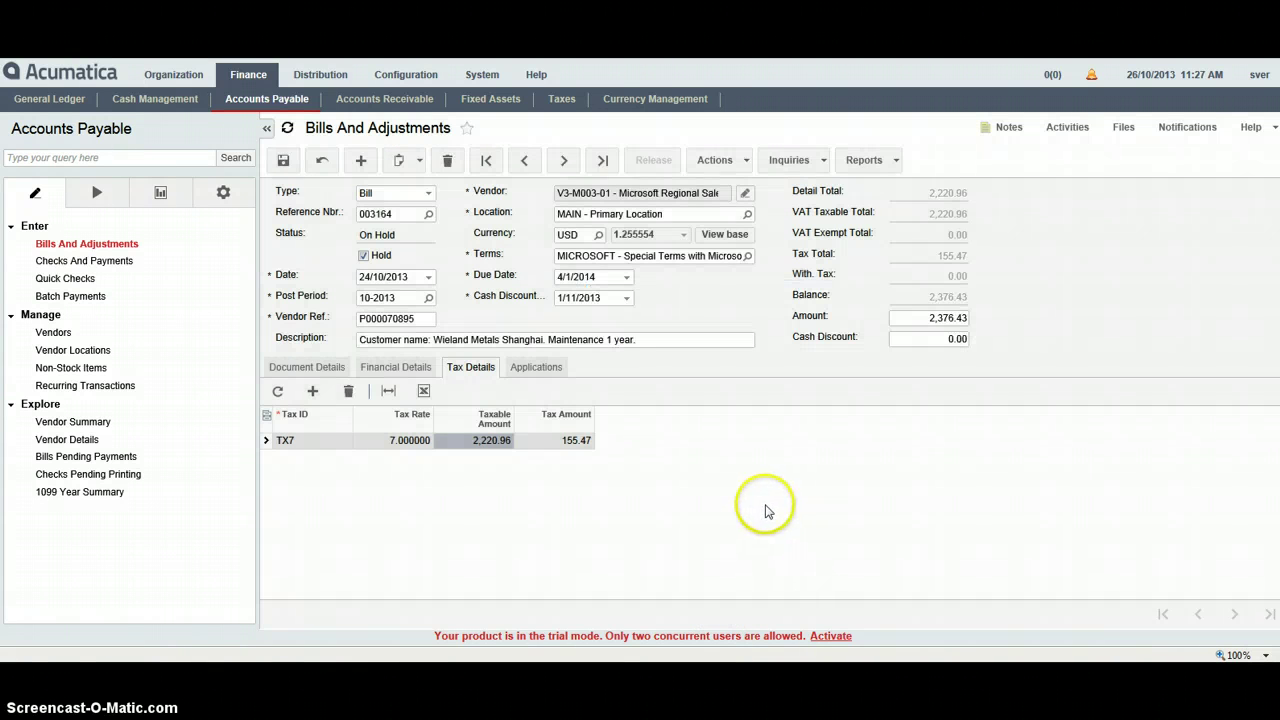
Check the bill's base-currency totals and change its currency rate to 1.25555 SGD per USD
left_click(728, 235)
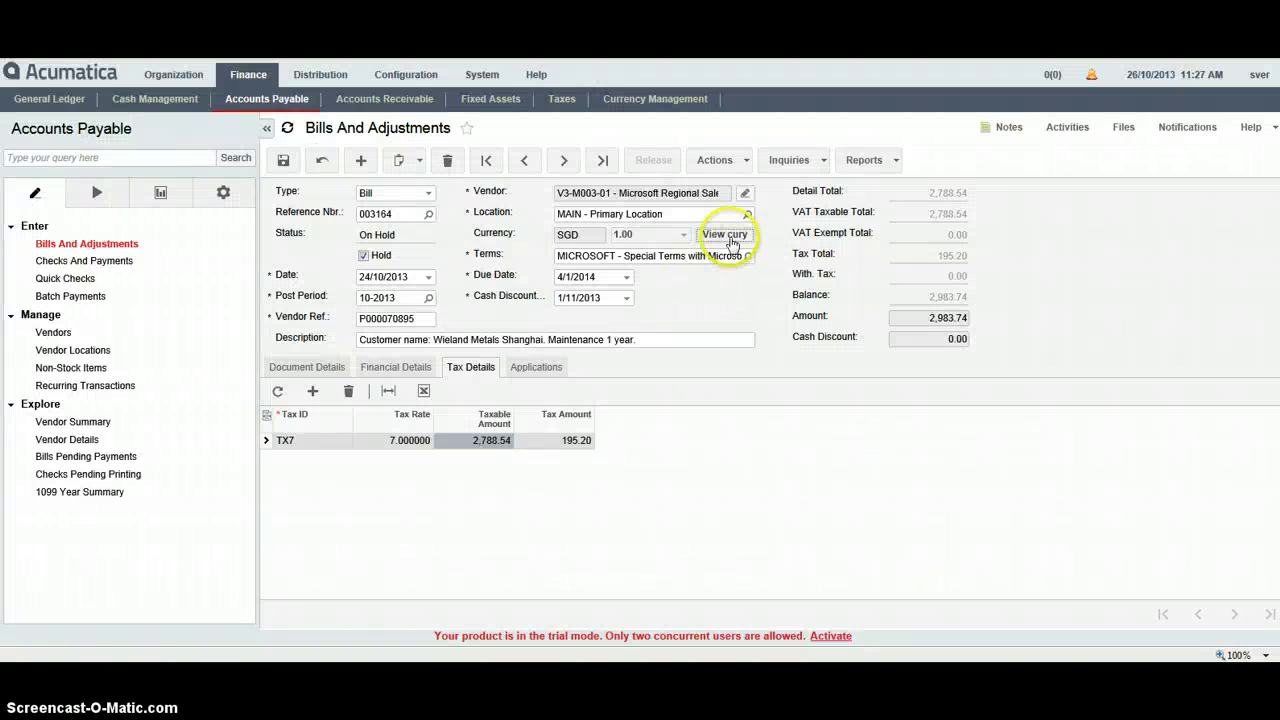
left_click(722, 236)
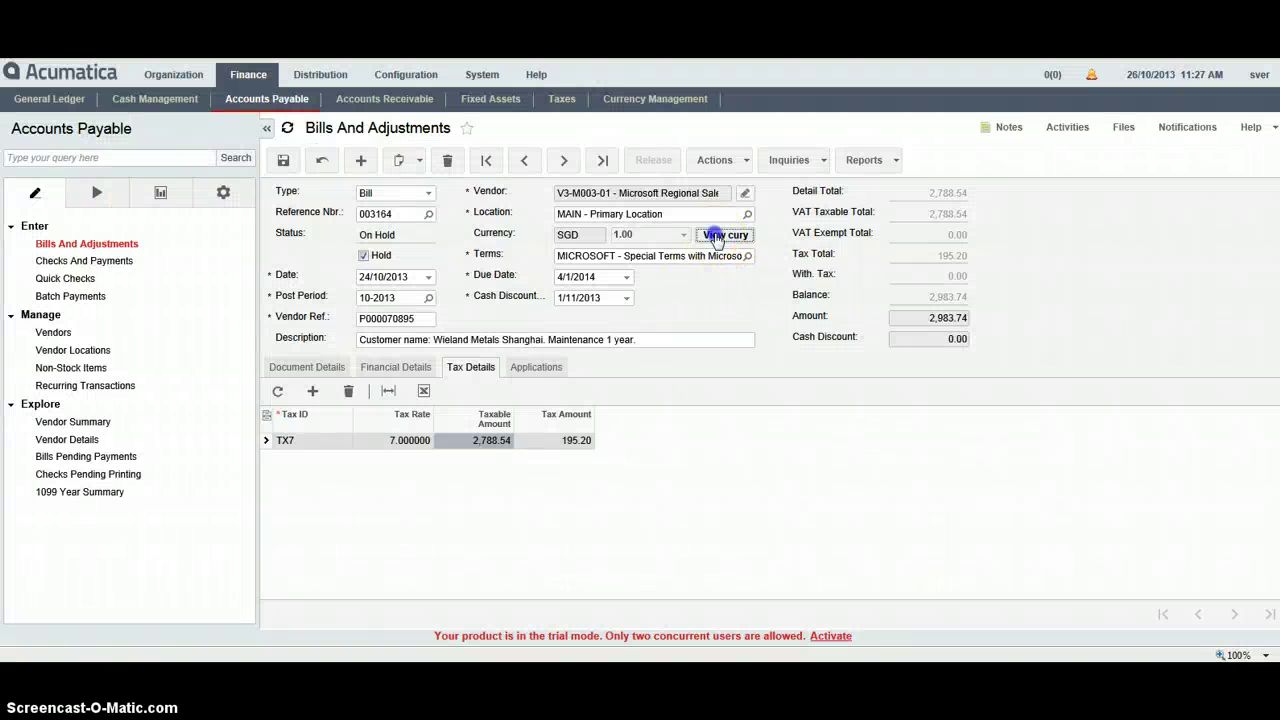
left_click(681, 234)
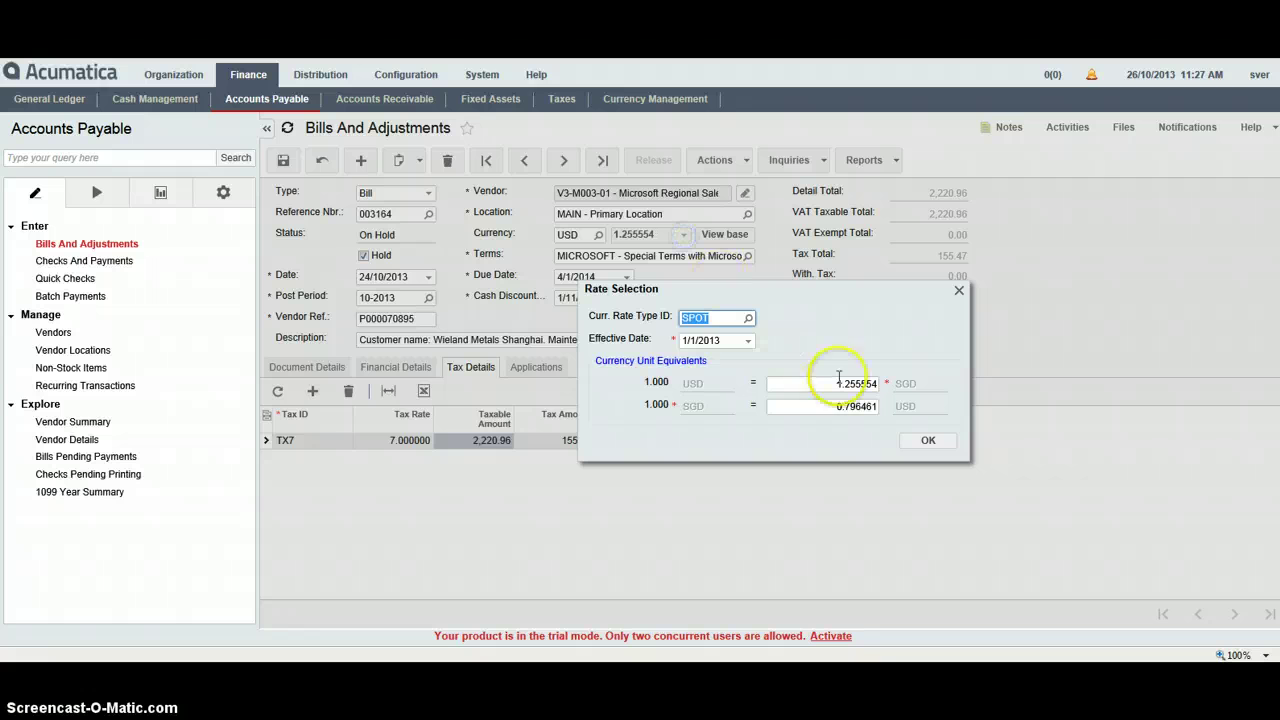
left_click(868, 391)
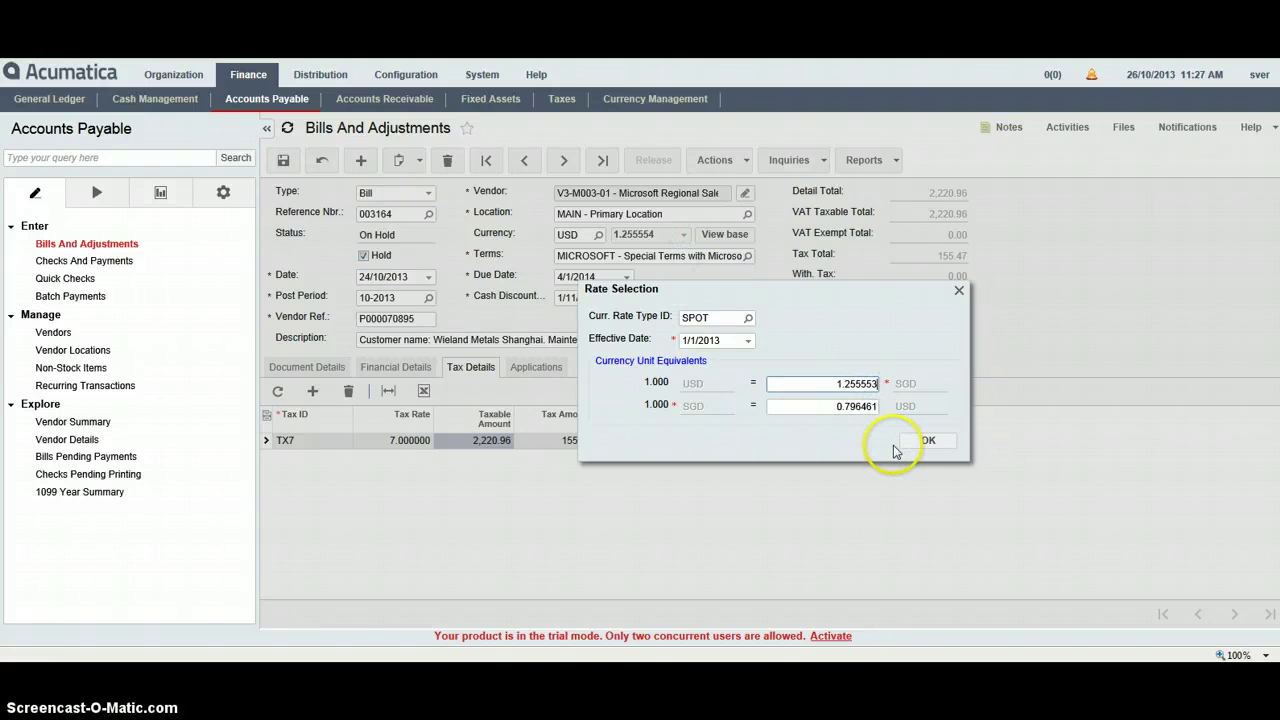
left_click(924, 444)
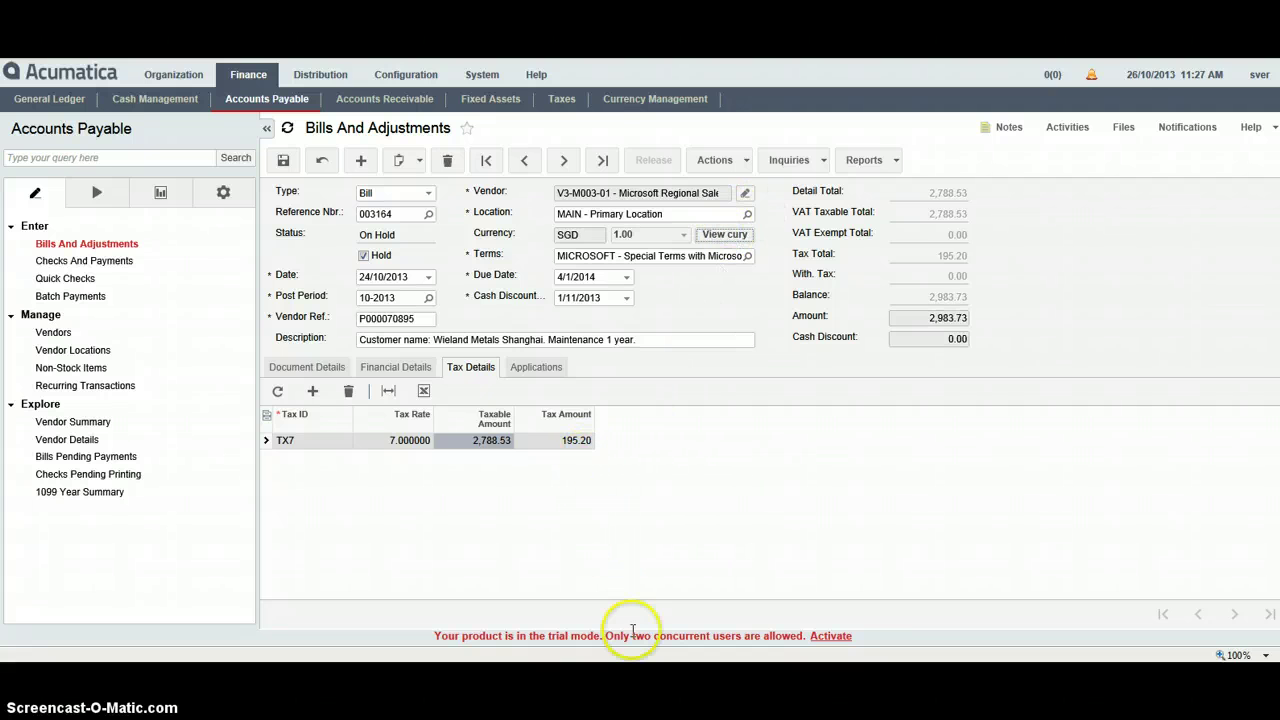
Compare the bill's SGD amounts with the PDF invoice, save the bill and return it to the USD view
key("alt+Tab")
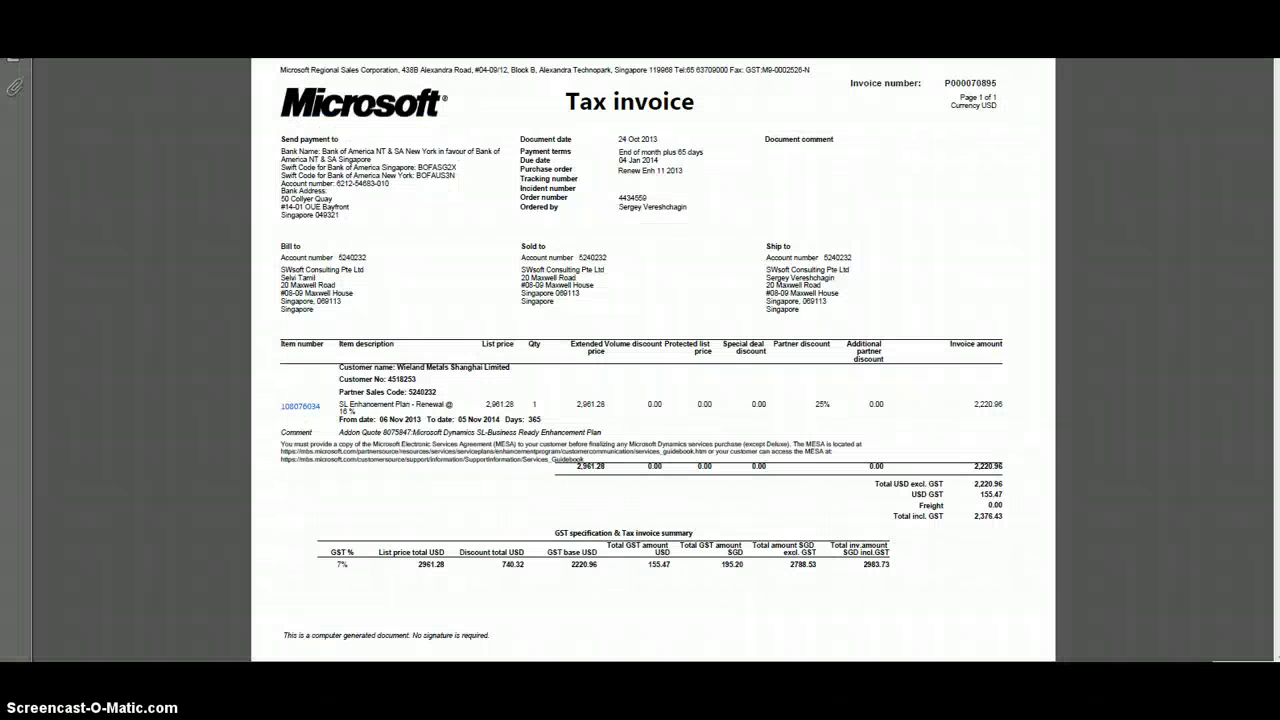
key("alt+Tab")
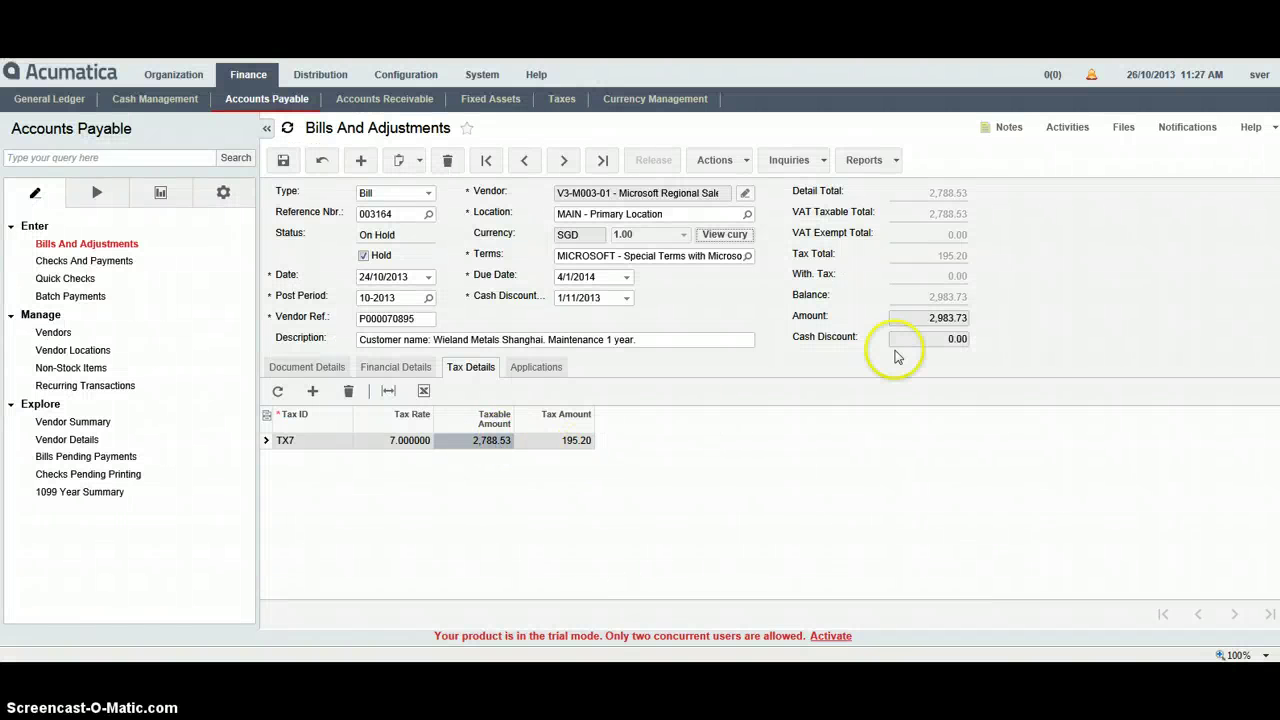
key("alt+Tab")
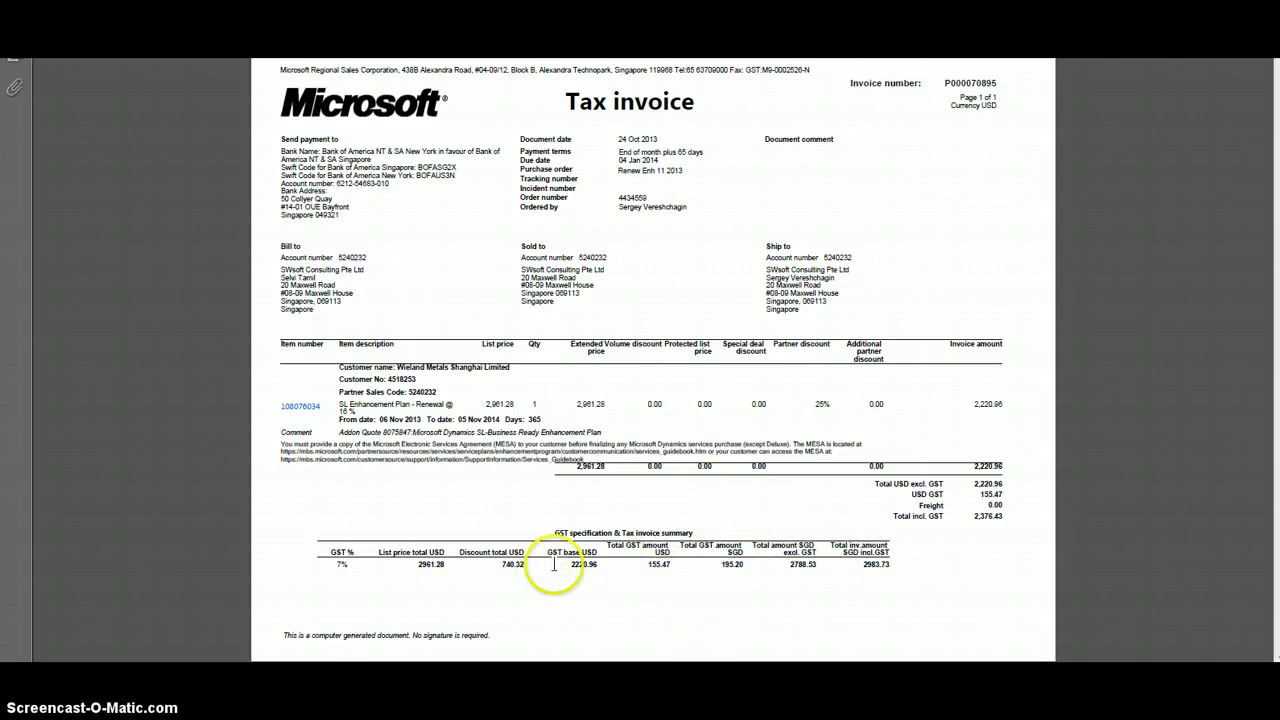
mouse_move(682, 660)
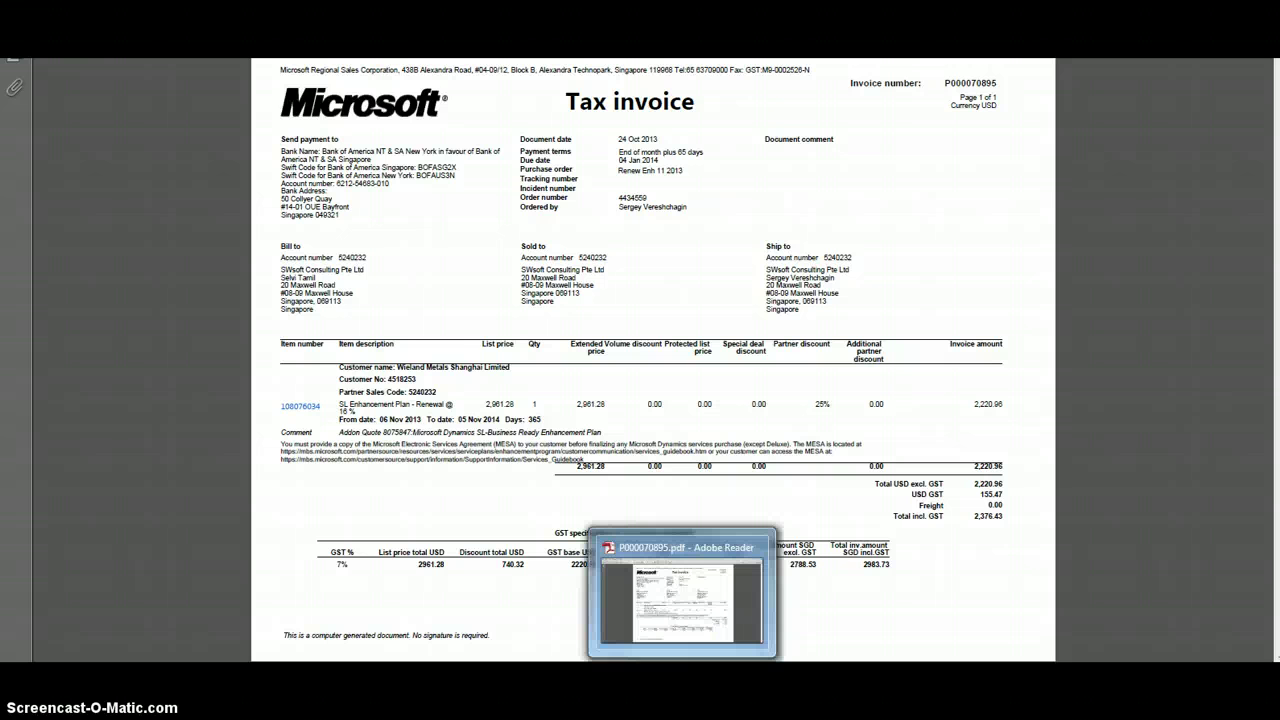
left_click(640, 662)
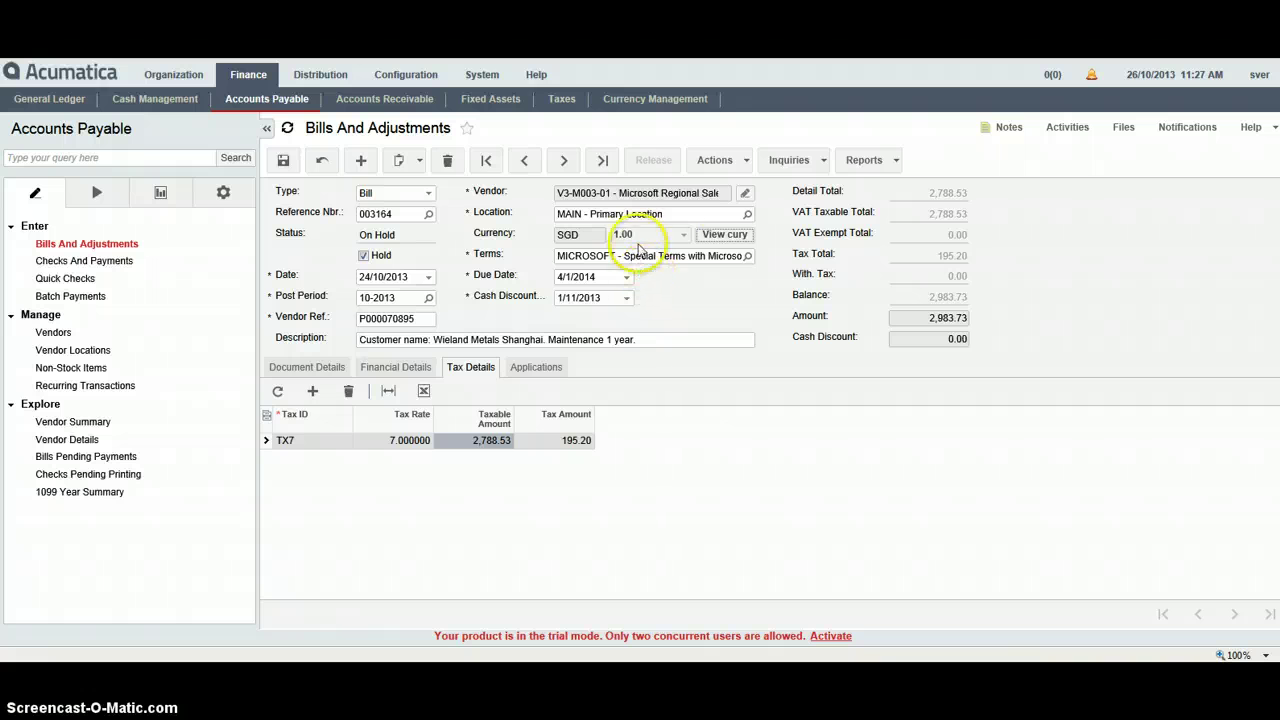
left_click(724, 236)
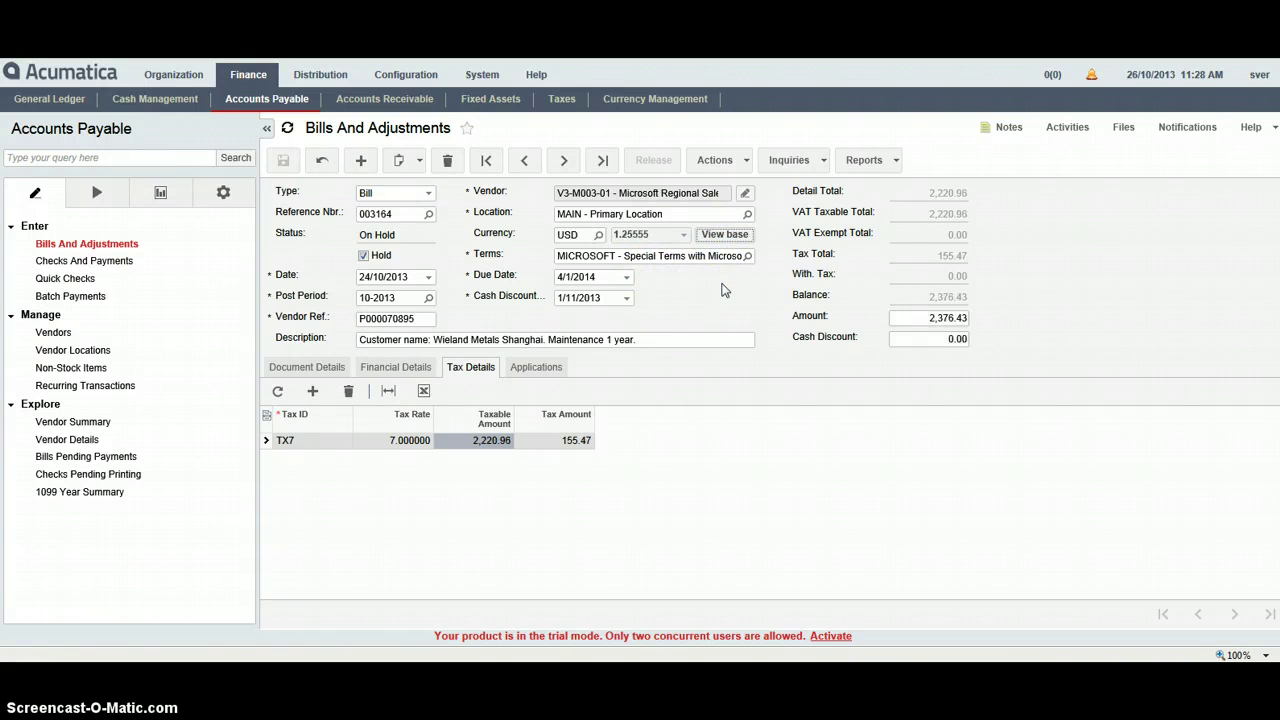
Look over the bill's financial and document details, take the bill off hold and save it
left_click(392, 370)
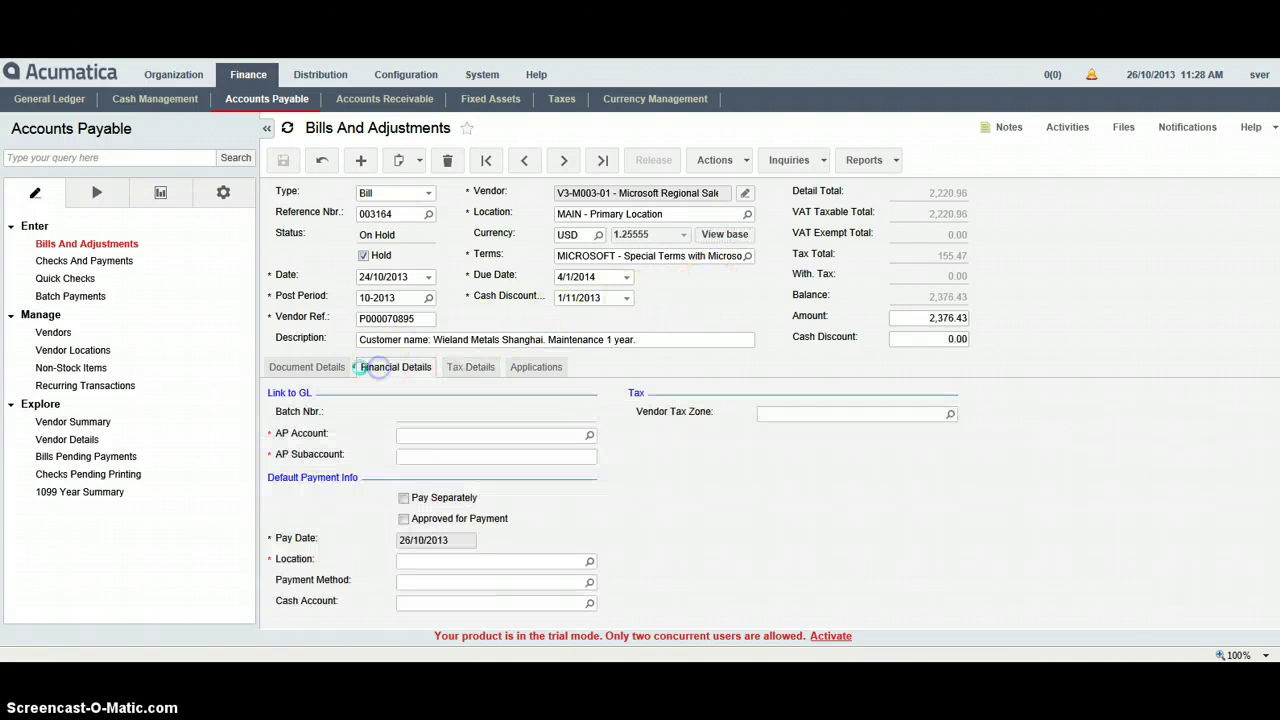
left_click(312, 370)
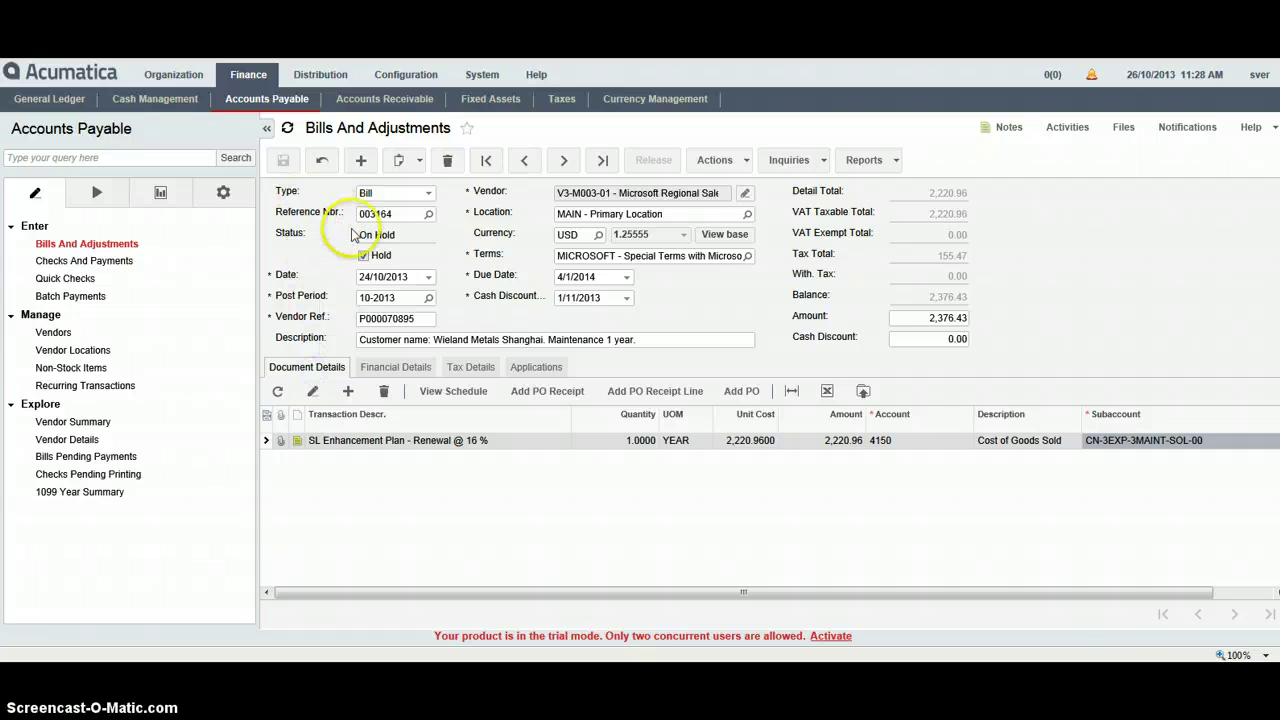
left_click(364, 256)
left_click(286, 165)
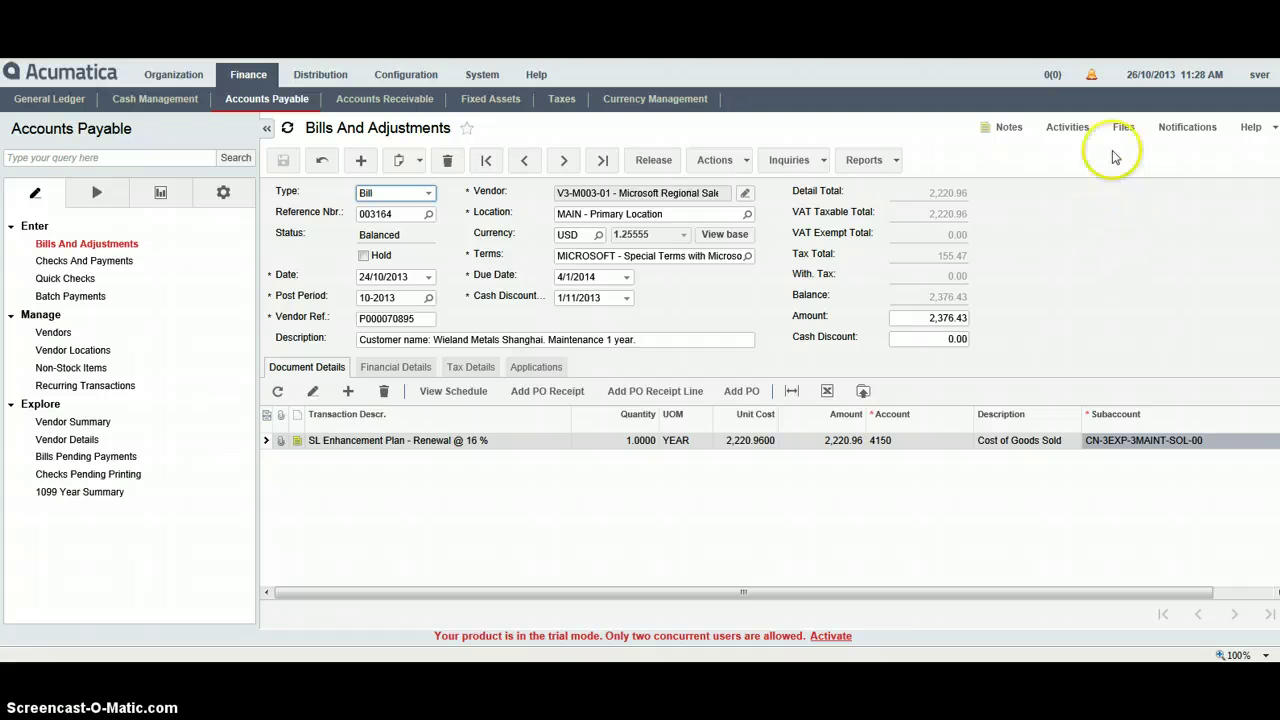
Replace the bill's record note with the customer number copied from the PDF invoice
left_click(1008, 128)
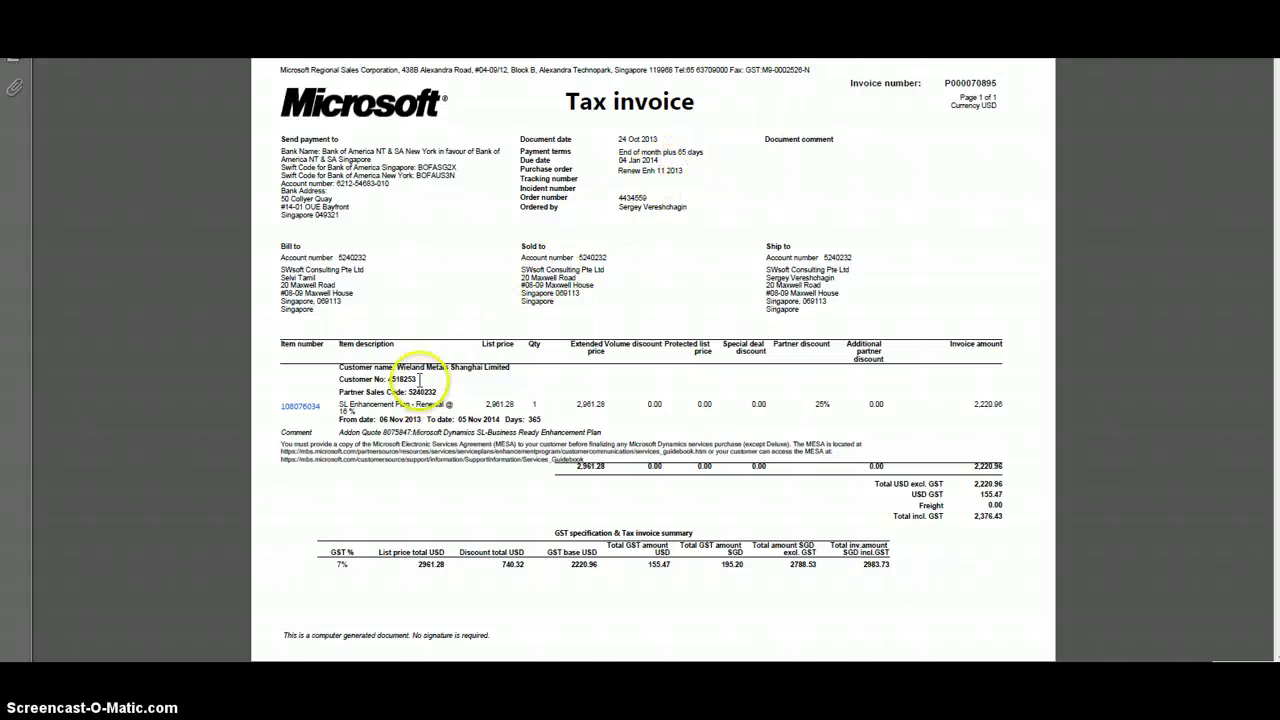
left_click_drag(419, 379, 375, 381)
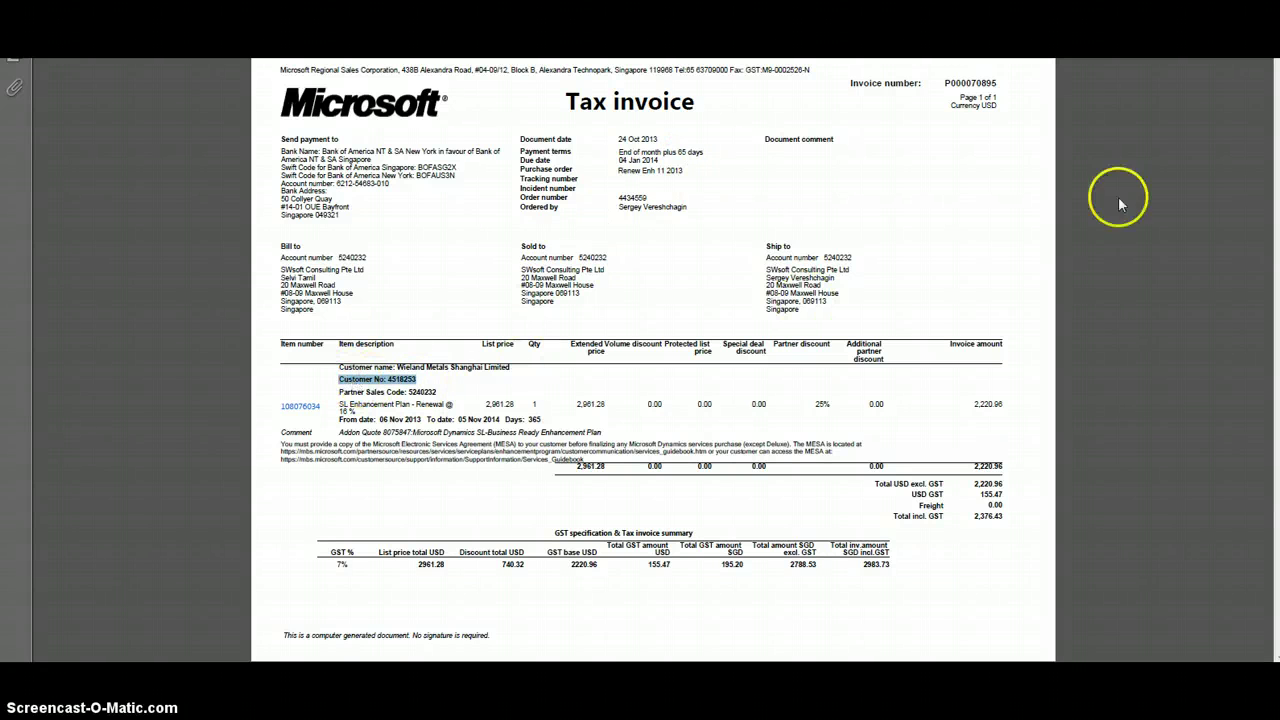
key("alt+Tab")
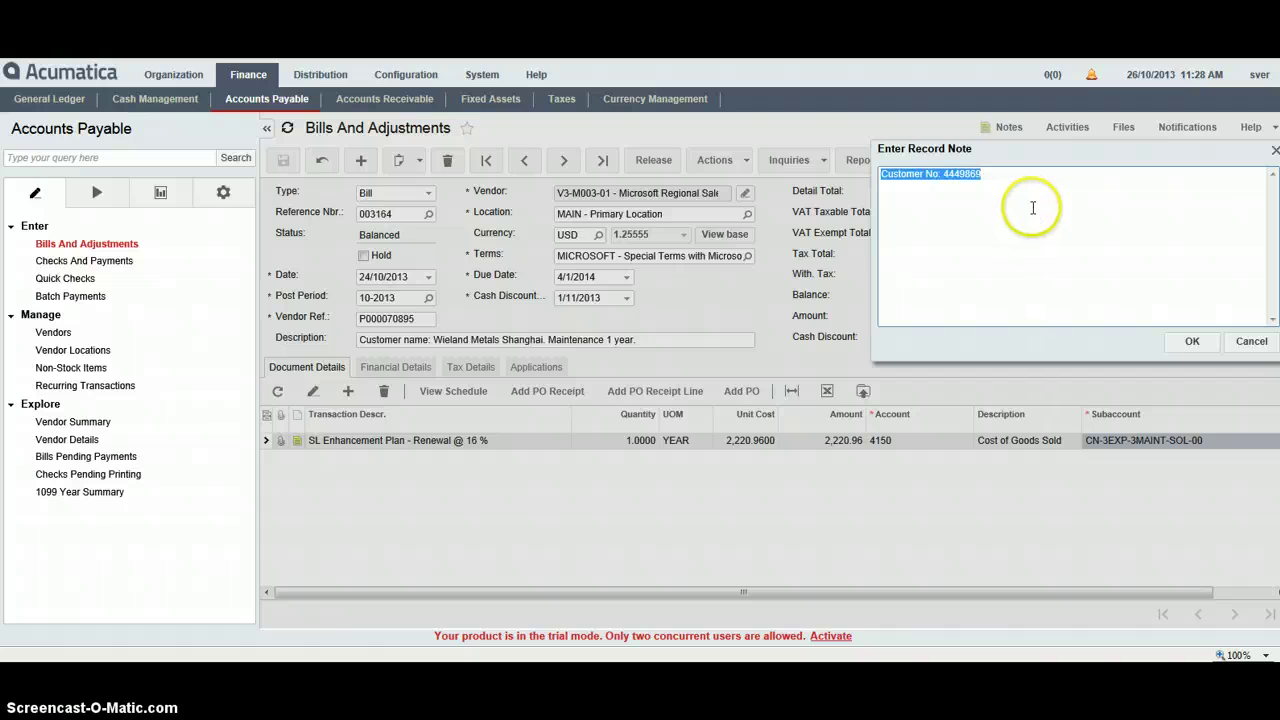
left_click(1028, 206)
left_click(1193, 345)
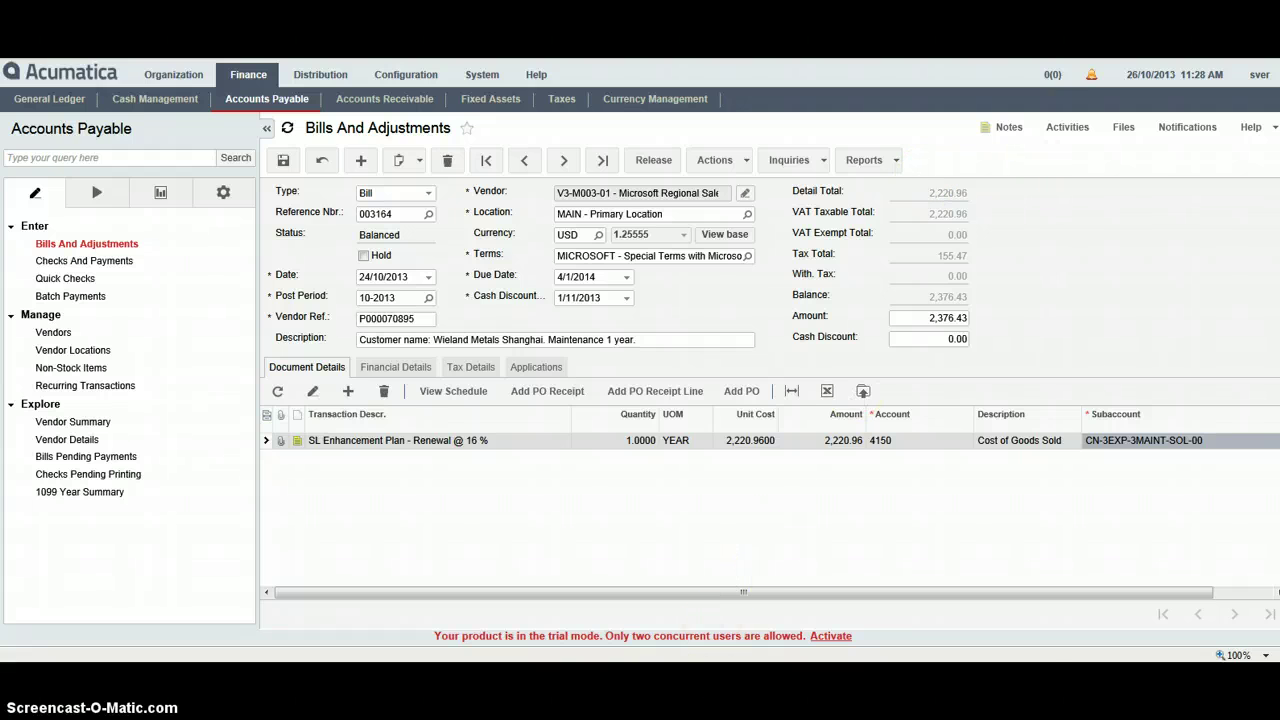
Attach the invoice file P000070895.pdf to the bill and save the bill
key("alt+Tab")
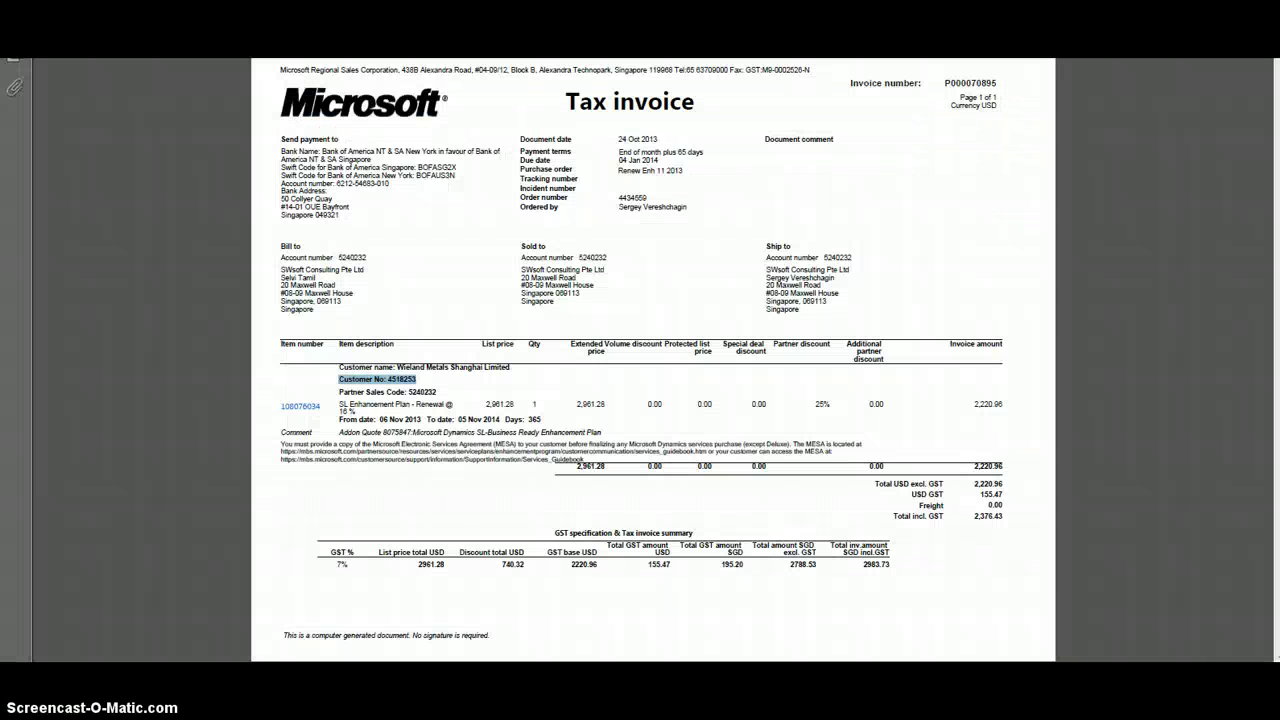
key("alt+Tab")
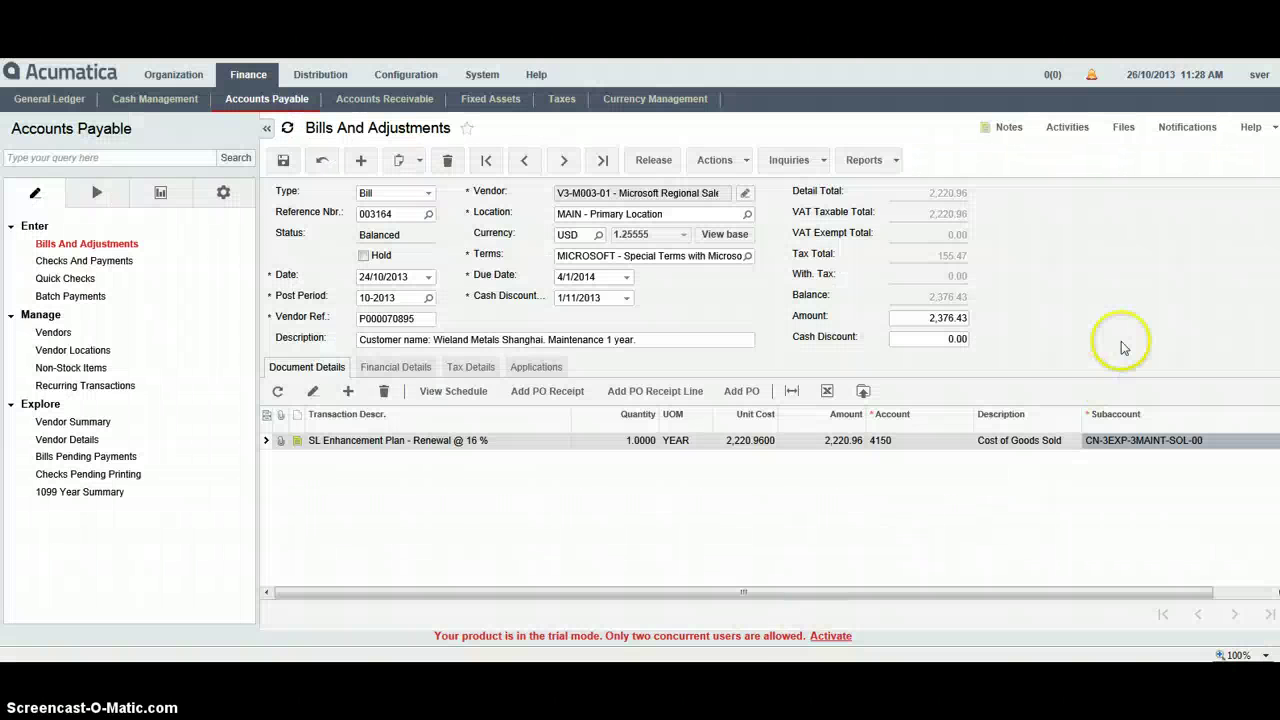
left_click(1120, 132)
left_click(551, 193)
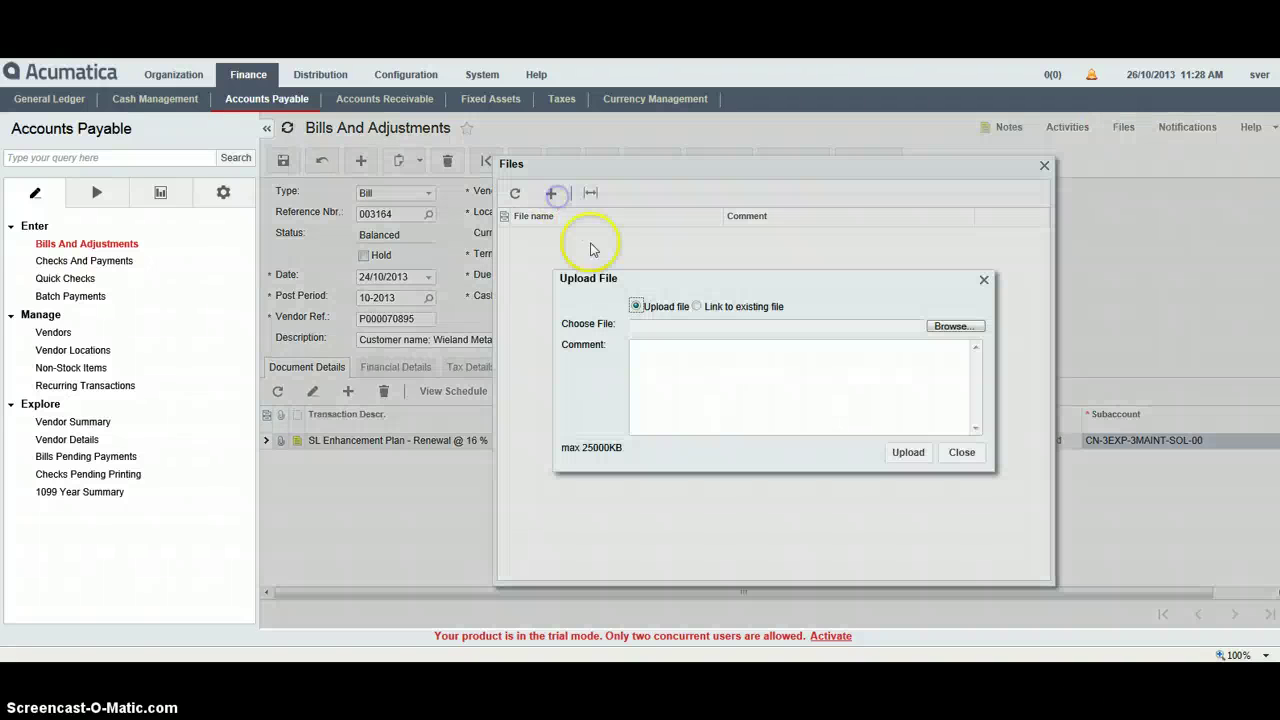
left_click(970, 330)
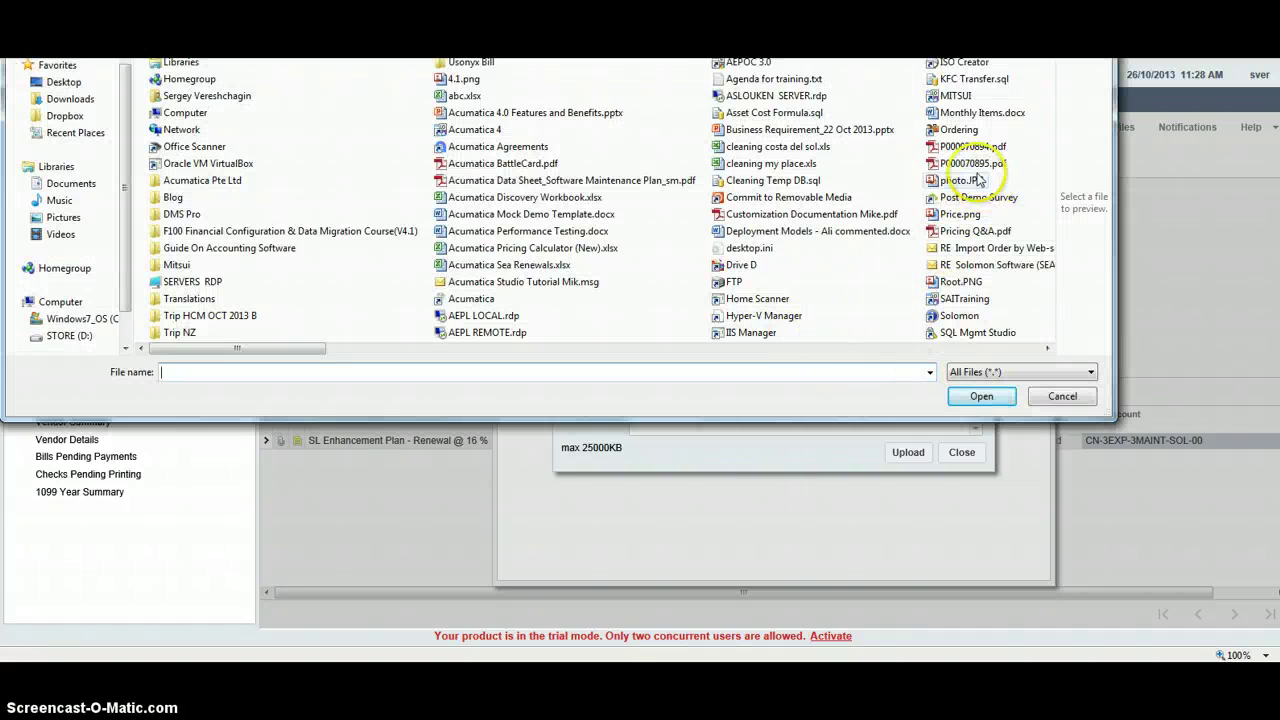
left_click(970, 163)
left_click(981, 396)
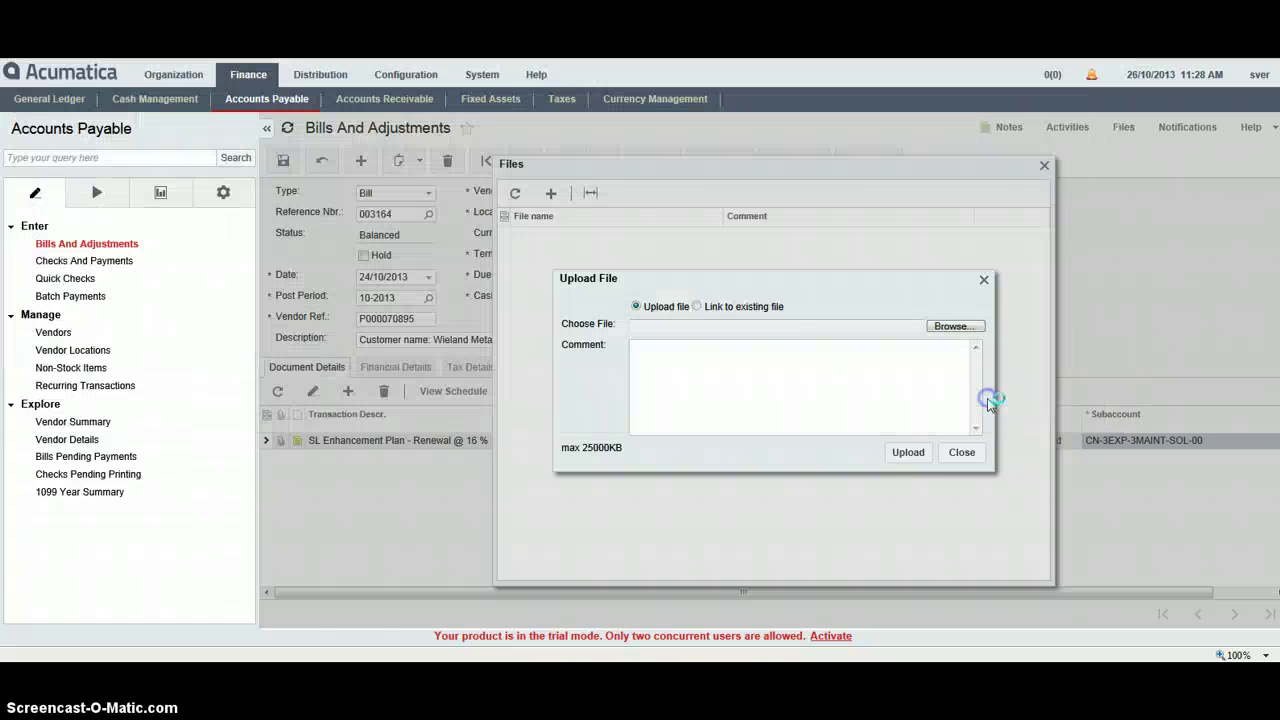
left_click(906, 462)
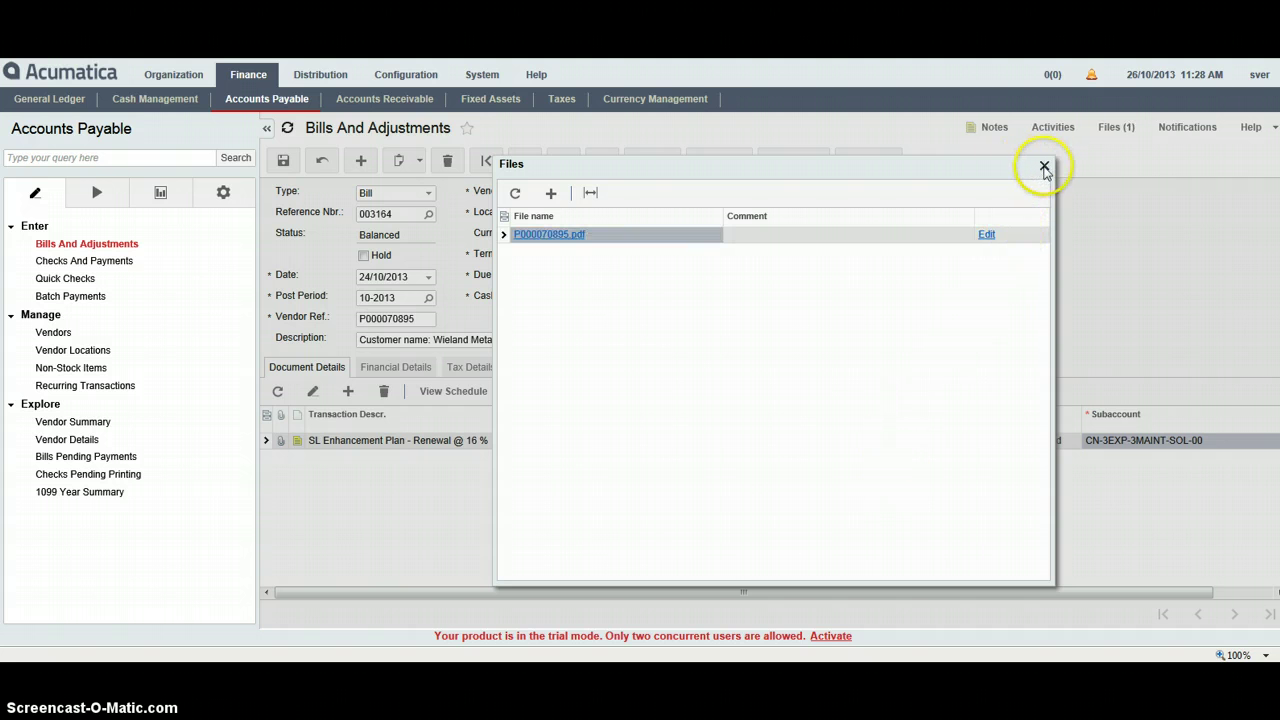
left_click(1044, 167)
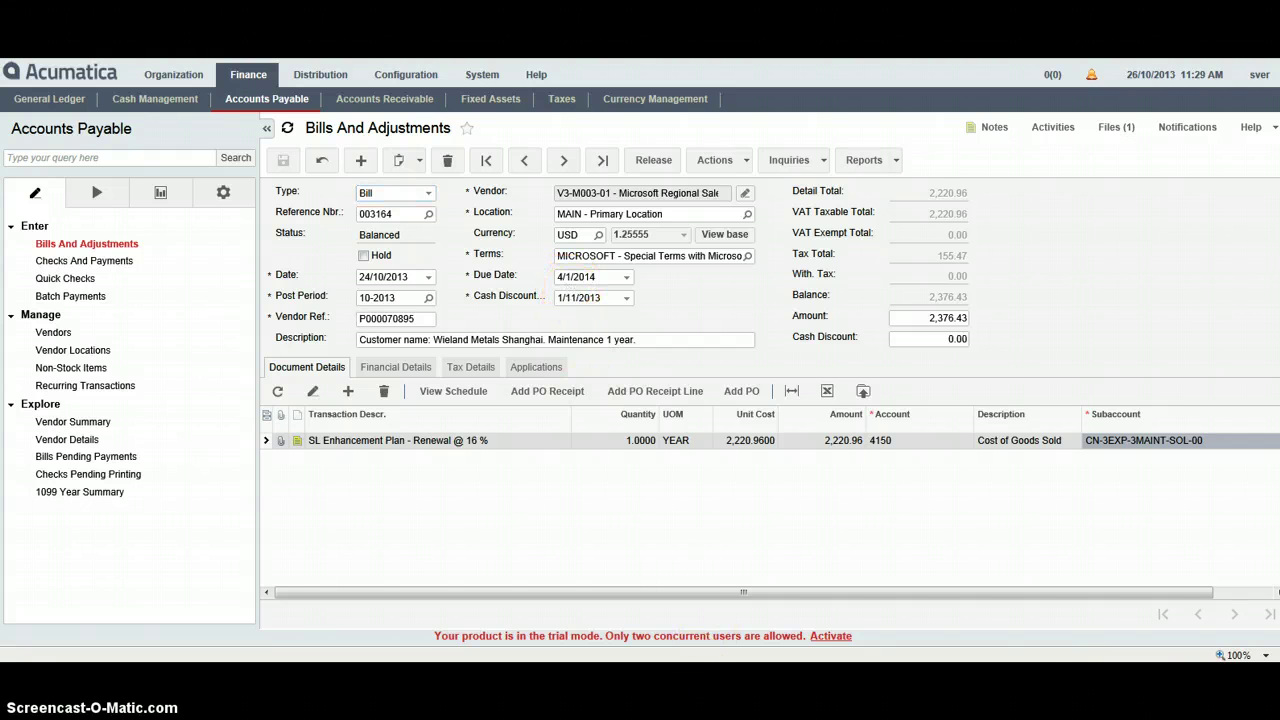
Glance over the PDF invoice once more and release the bill
key("alt+Tab")
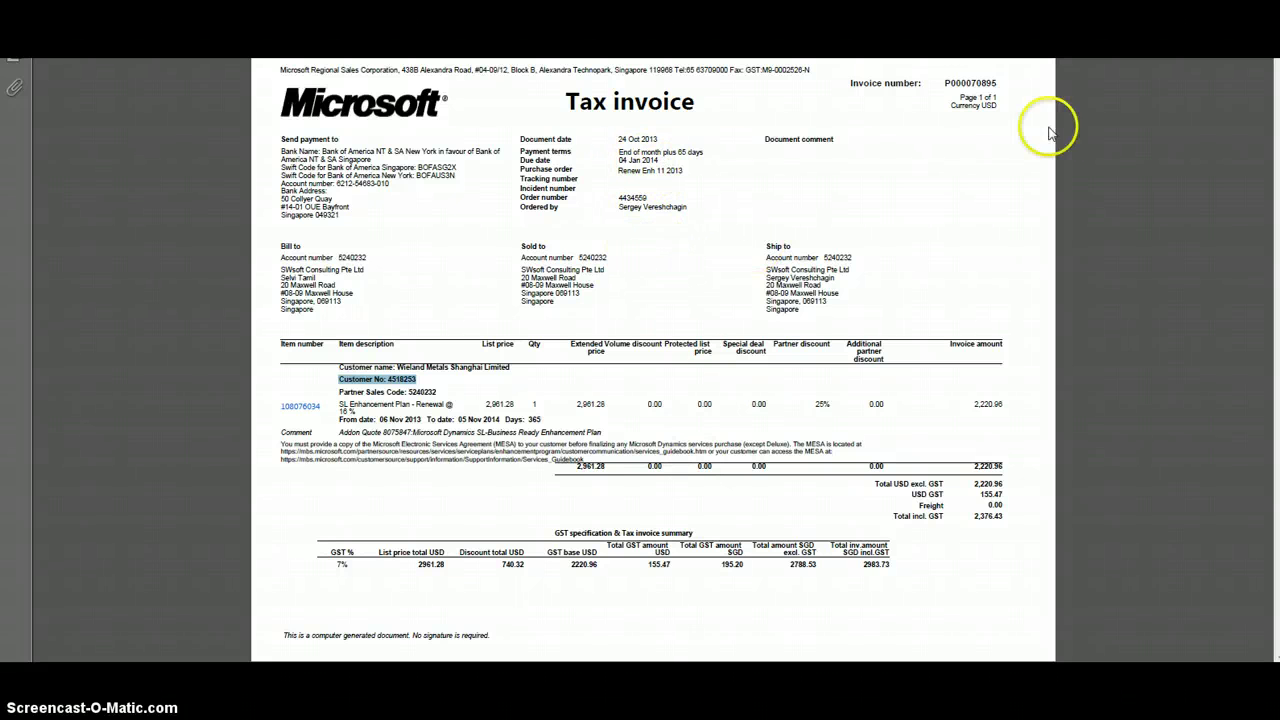
key("alt+Tab")
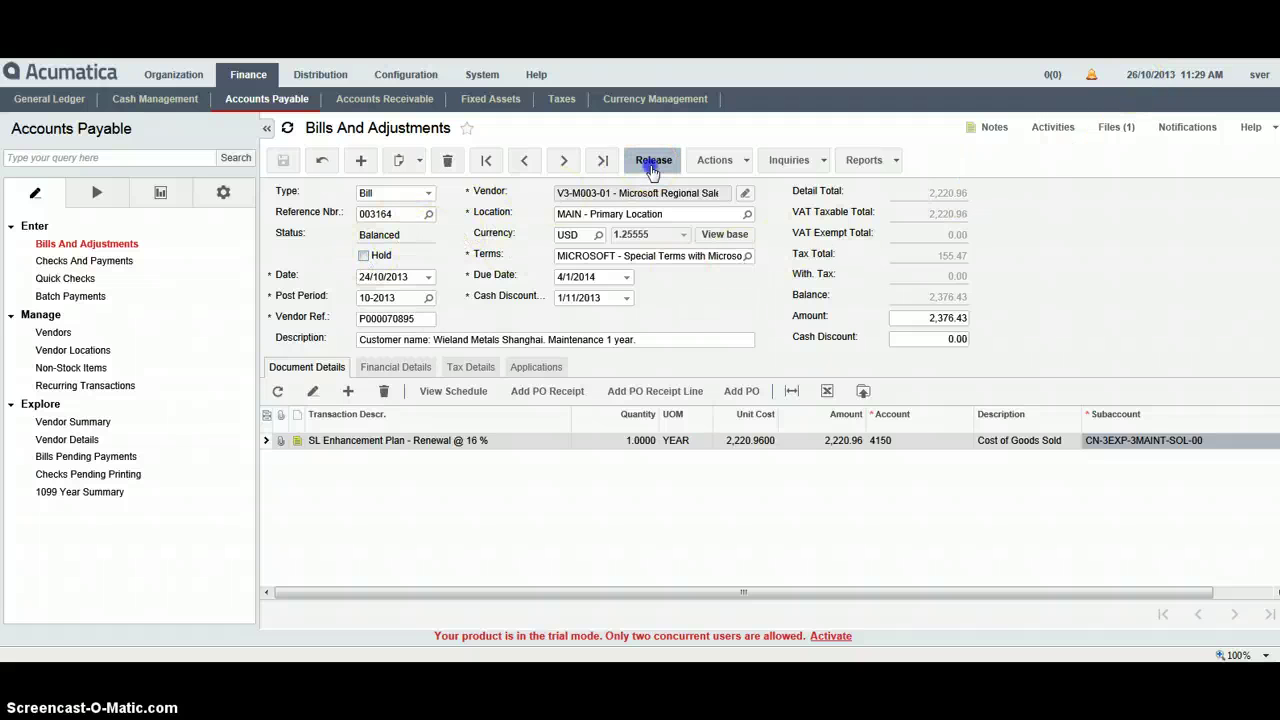
left_click(653, 160)
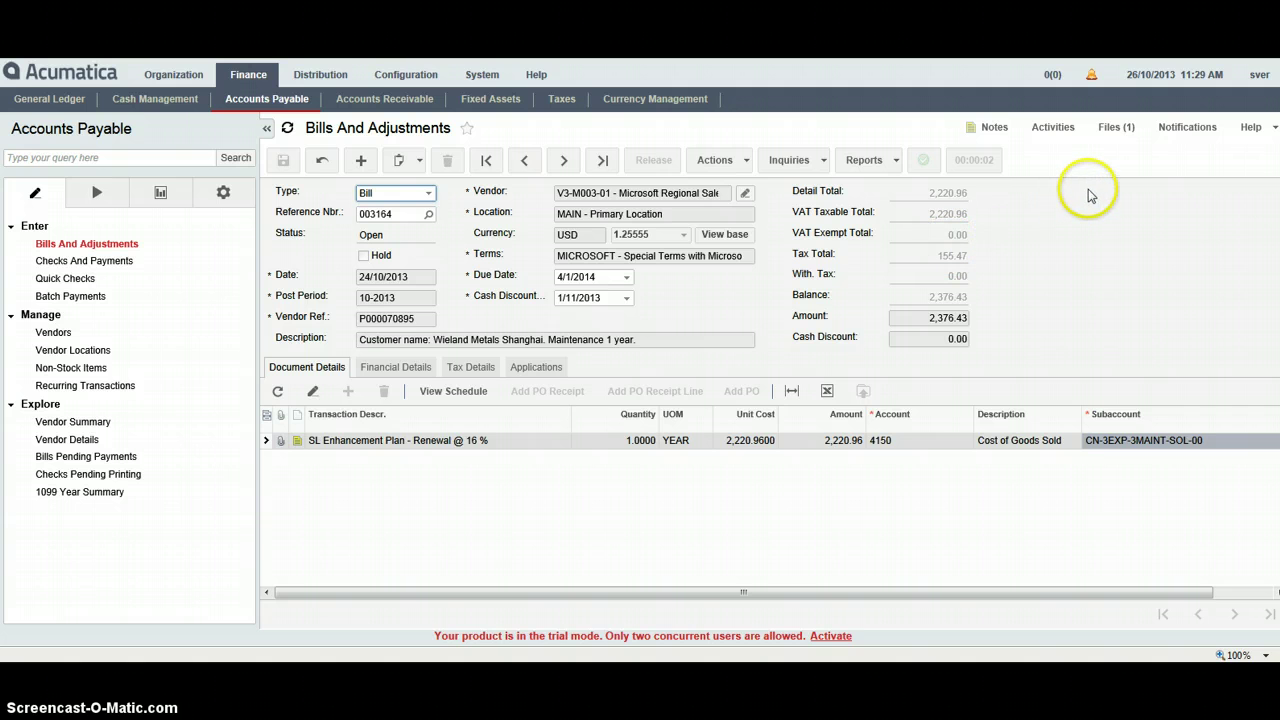
Log out of Acumatica and close the Calculator on the desktop
left_click(1264, 74)
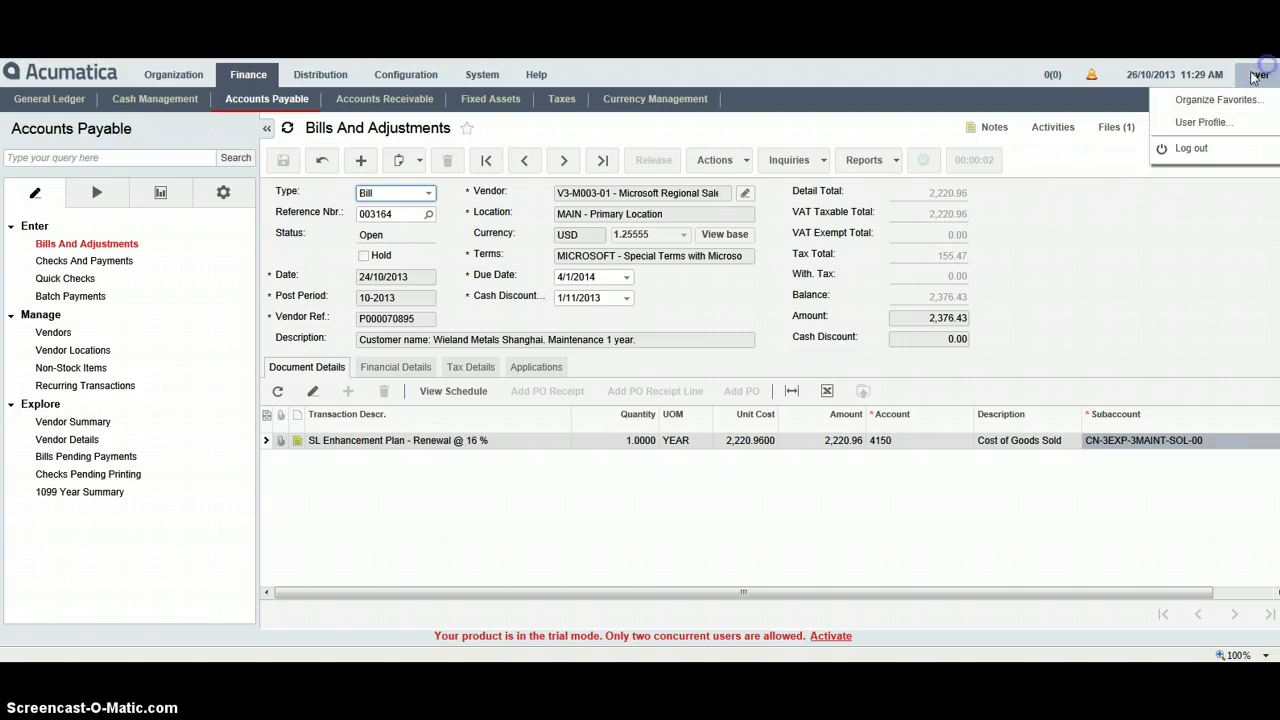
left_click(1174, 149)
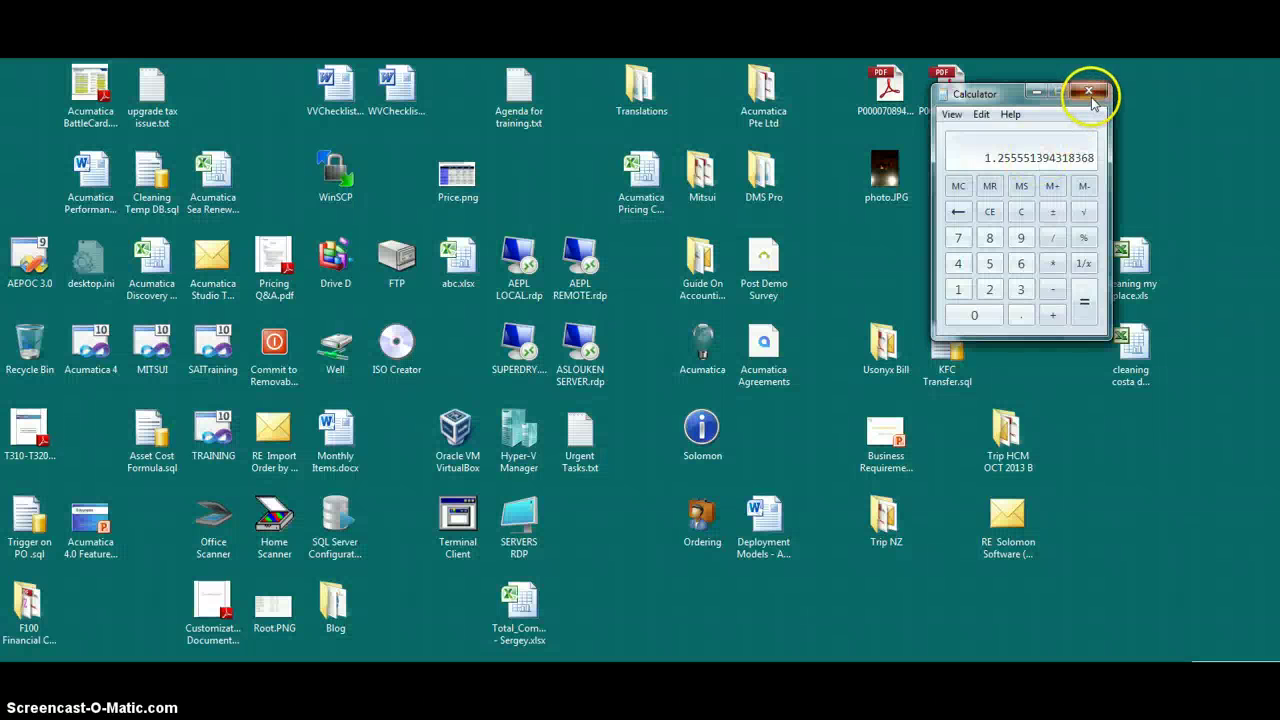
left_click(1098, 82)
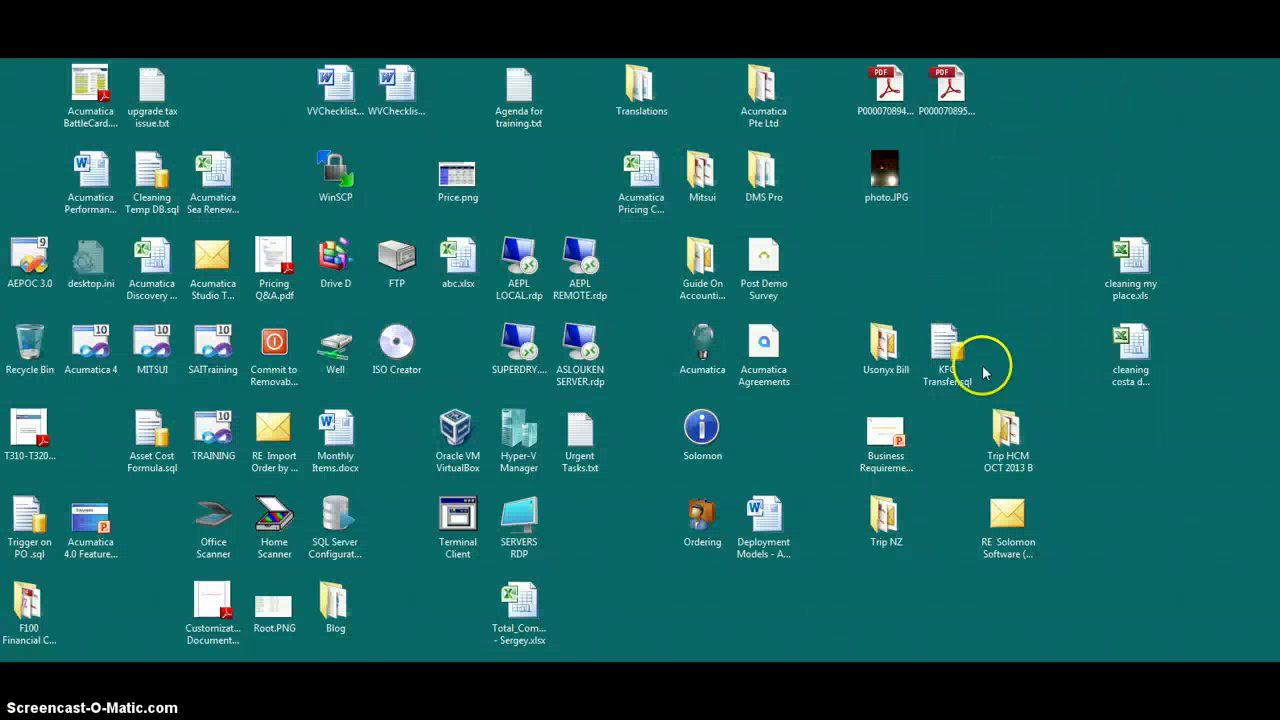